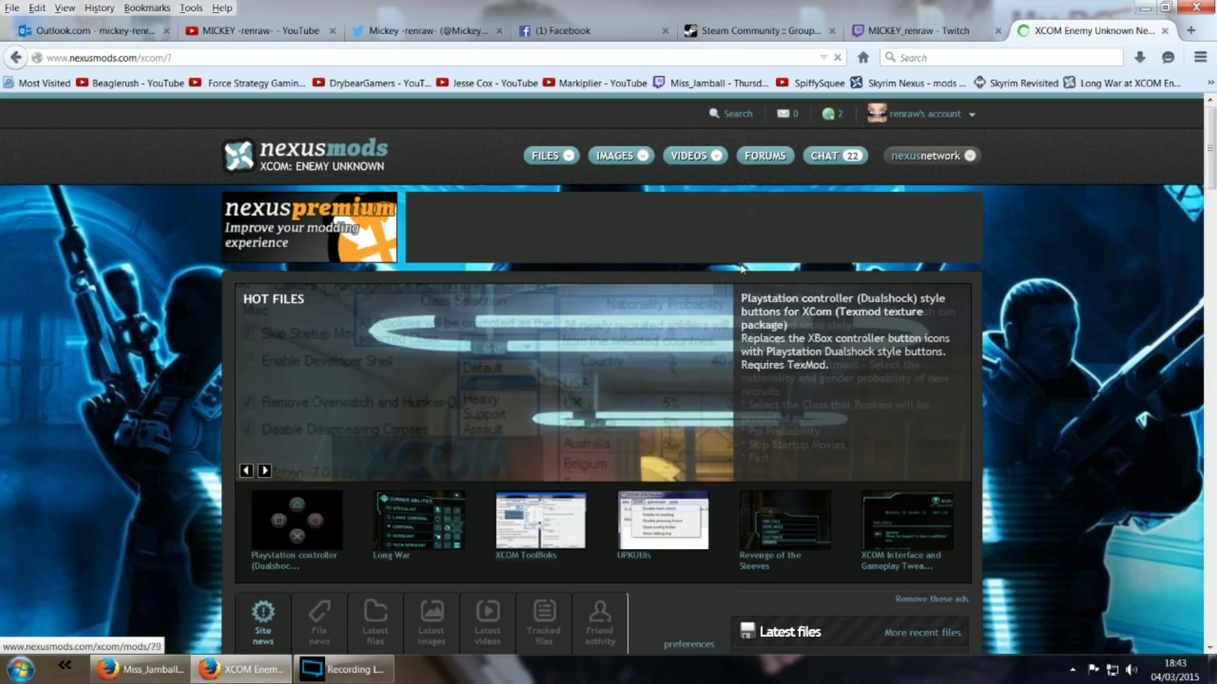
# Download the main Long War 3 Beta 15 installer manually from the Long War mod's files and save it.
pyautogui.click(429, 517)
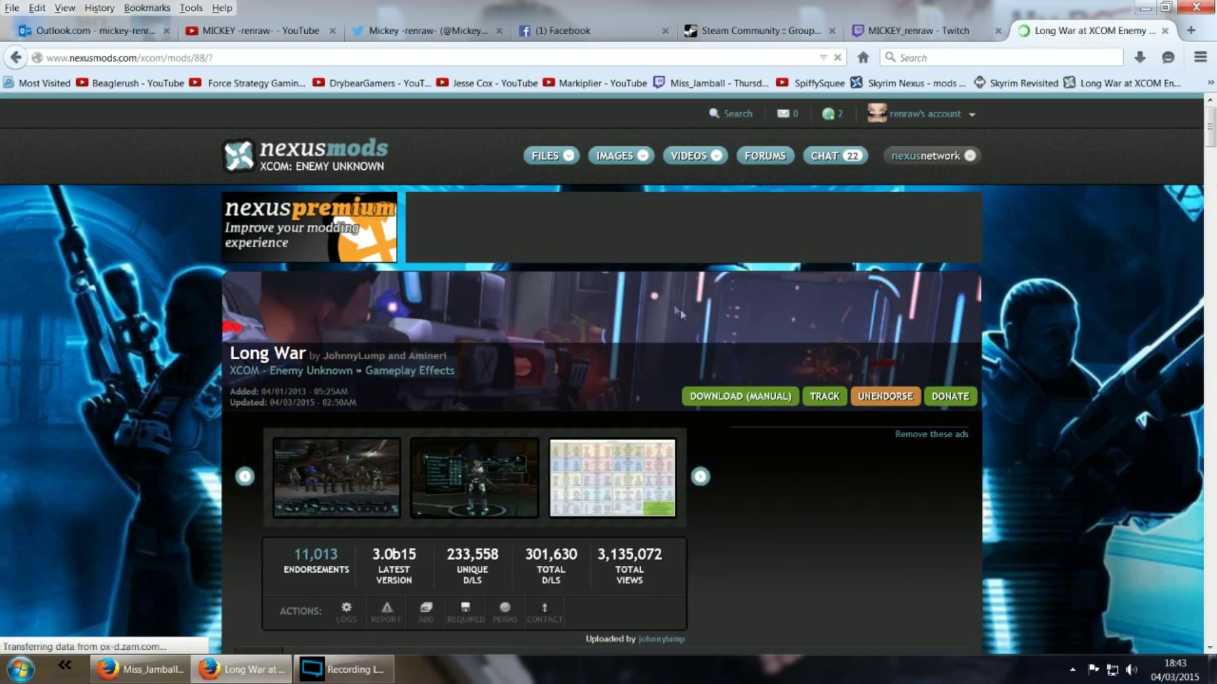
pyautogui.scroll(-3, 447, 352)
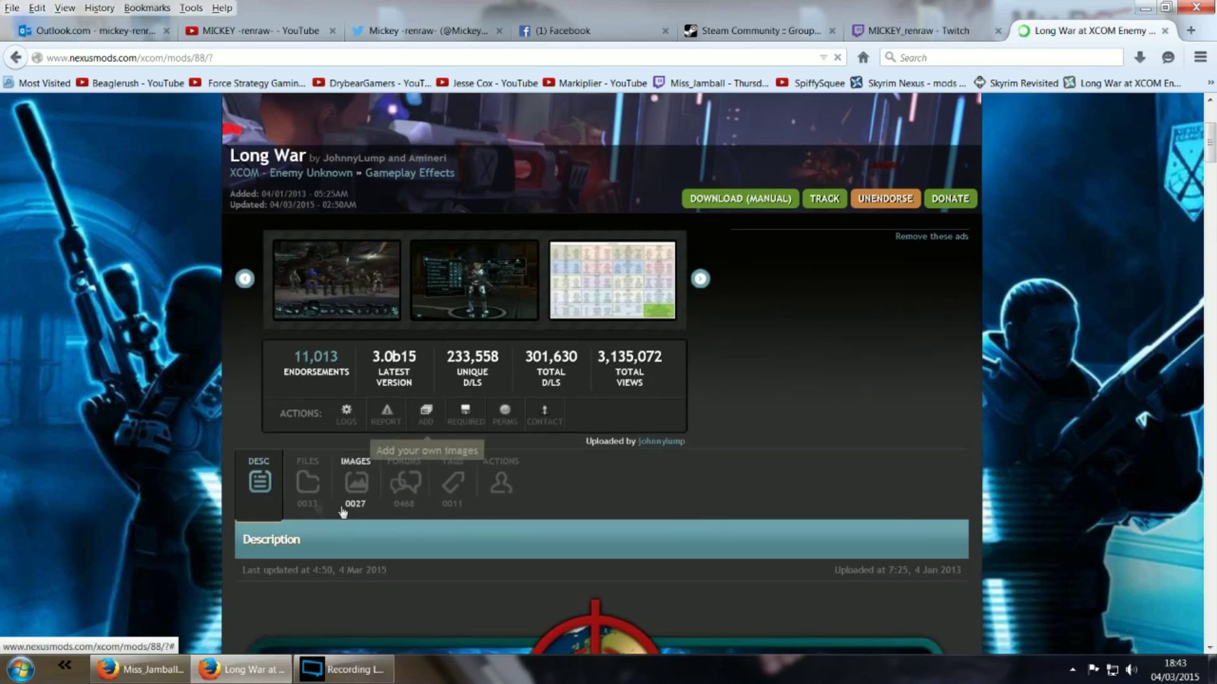
pyautogui.click(307, 485)
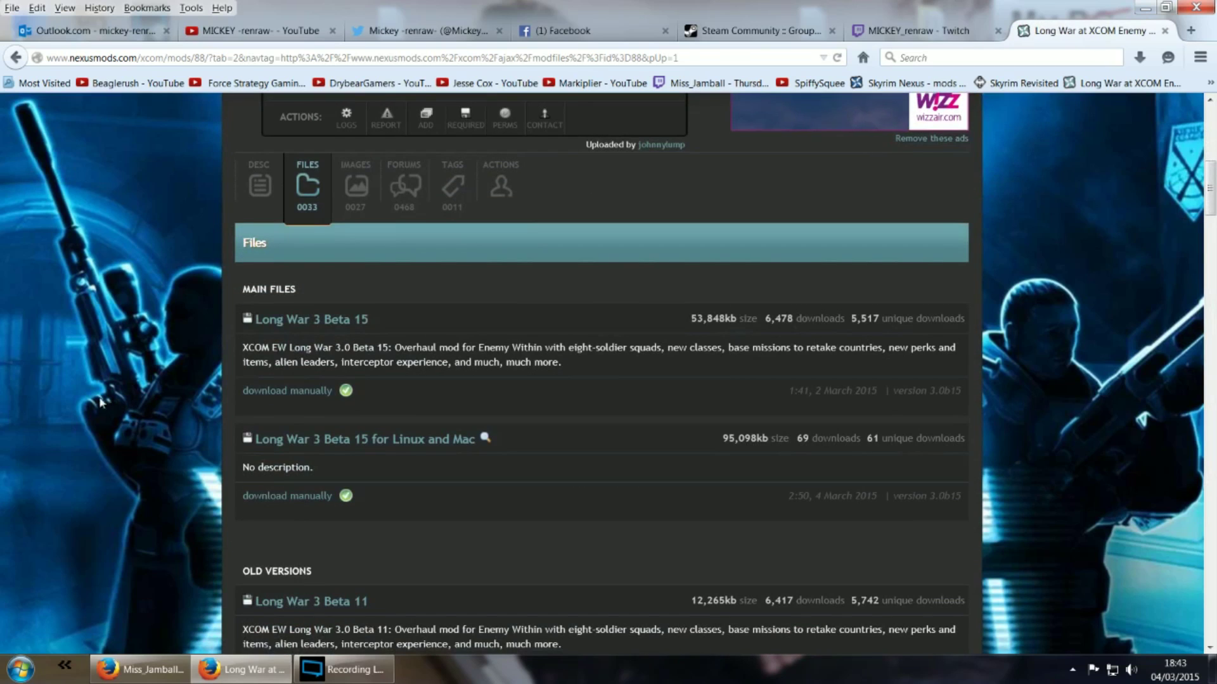
pyautogui.click(273, 390)
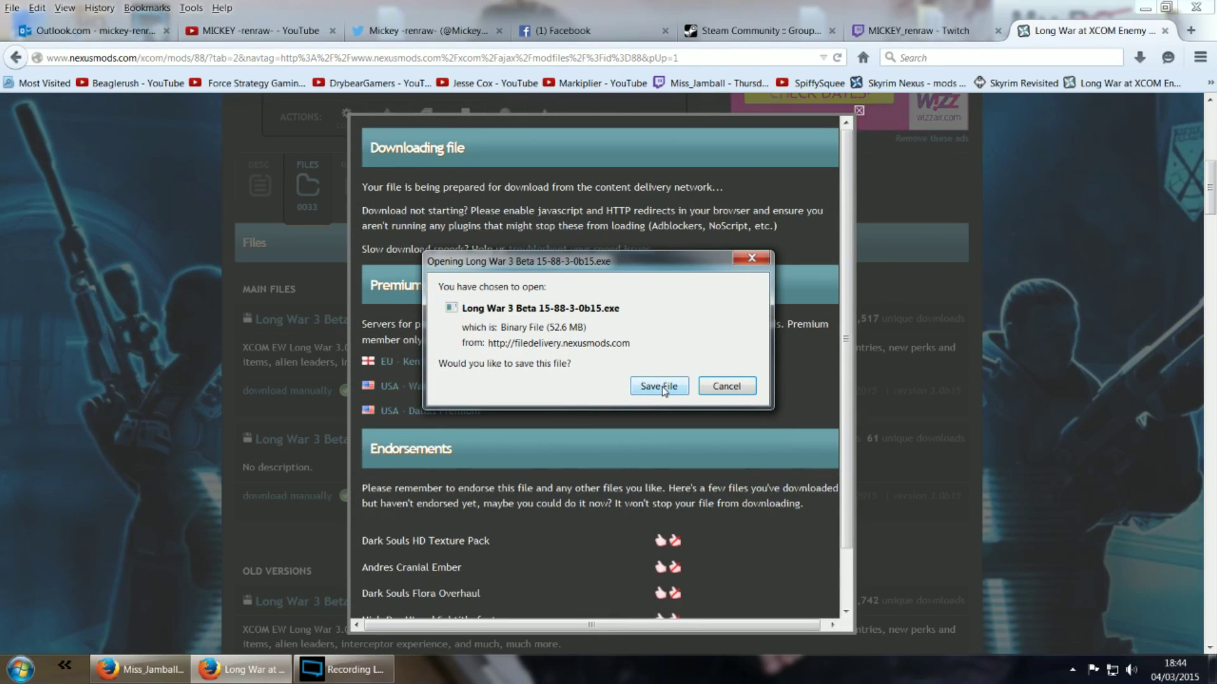
pyautogui.click(663, 388)
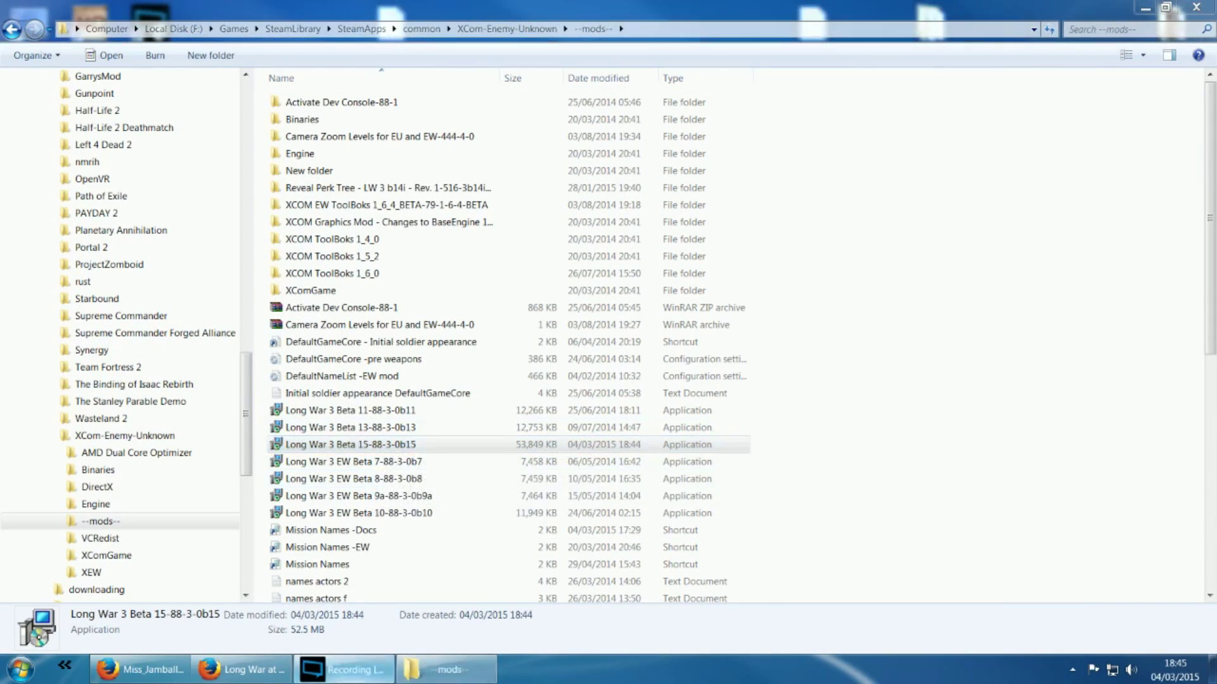
# Run the Long War 3 Beta 15-88-3-0b15 installer and allow it to make changes to the computer.
pyautogui.click(381, 447)
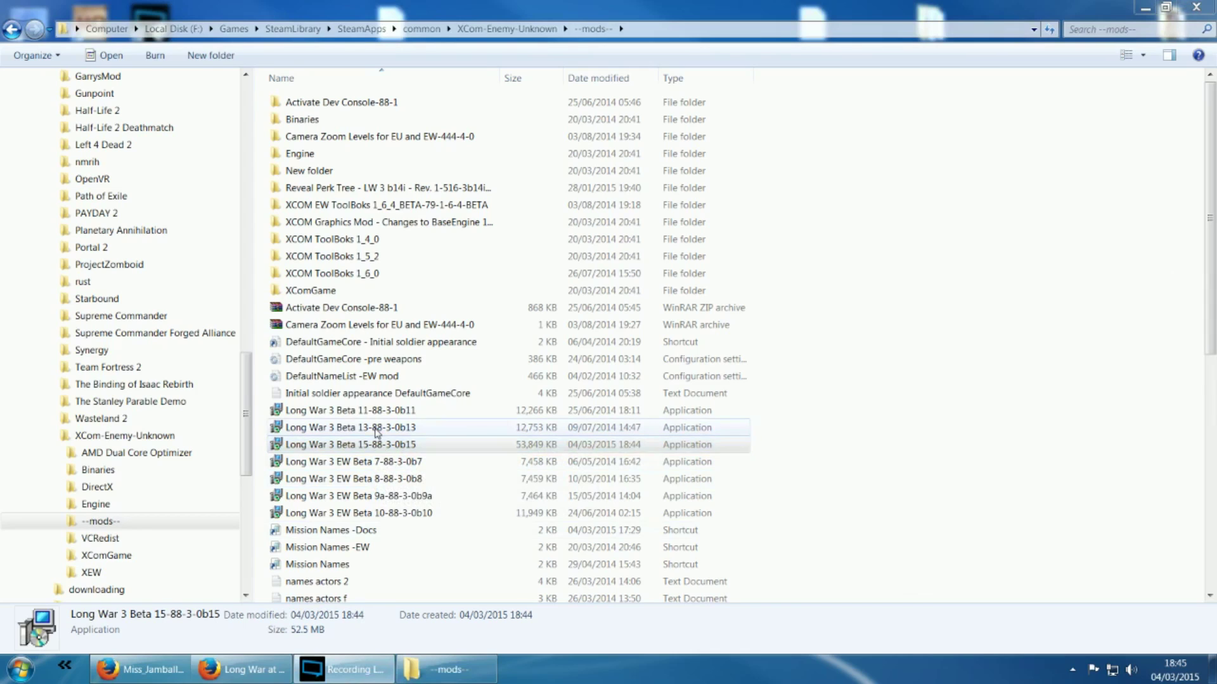
pyautogui.doubleClick(381, 449)
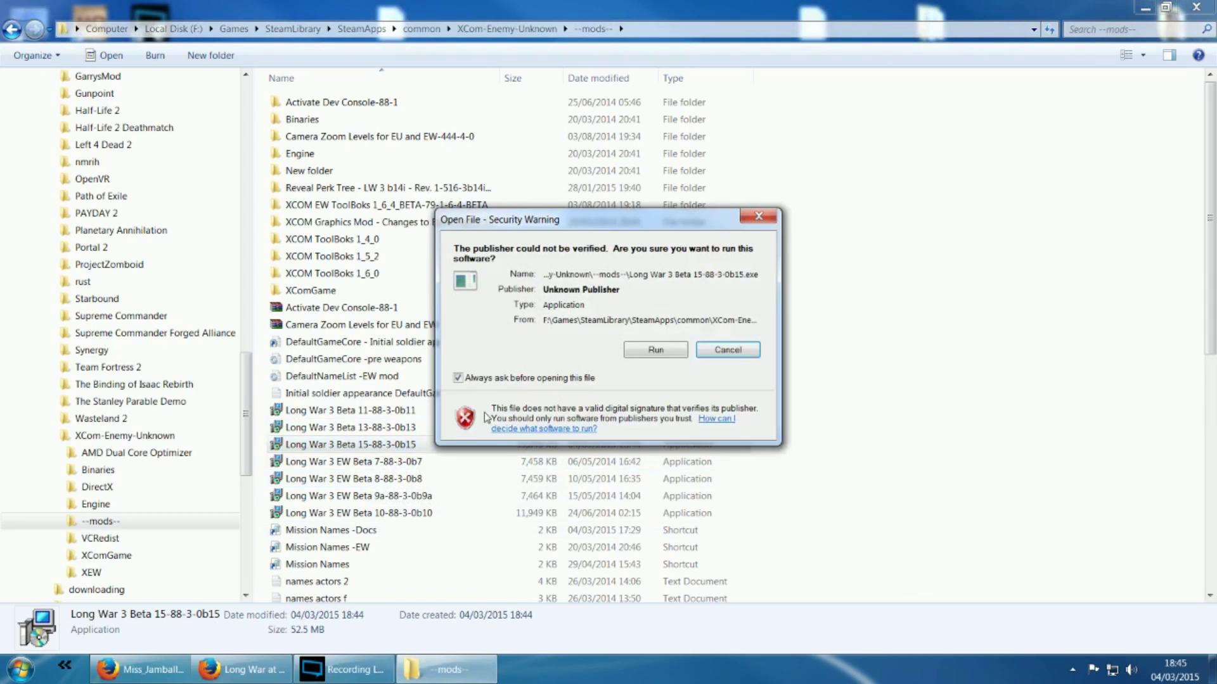
pyautogui.click(649, 348)
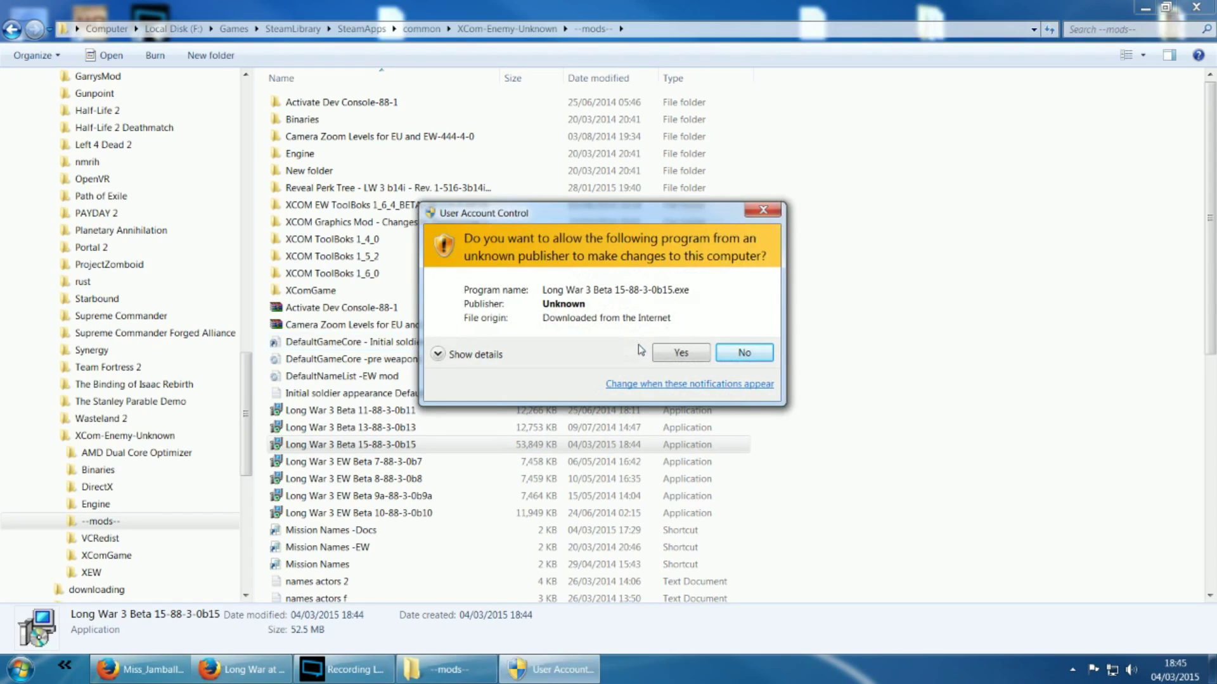
pyautogui.click(693, 355)
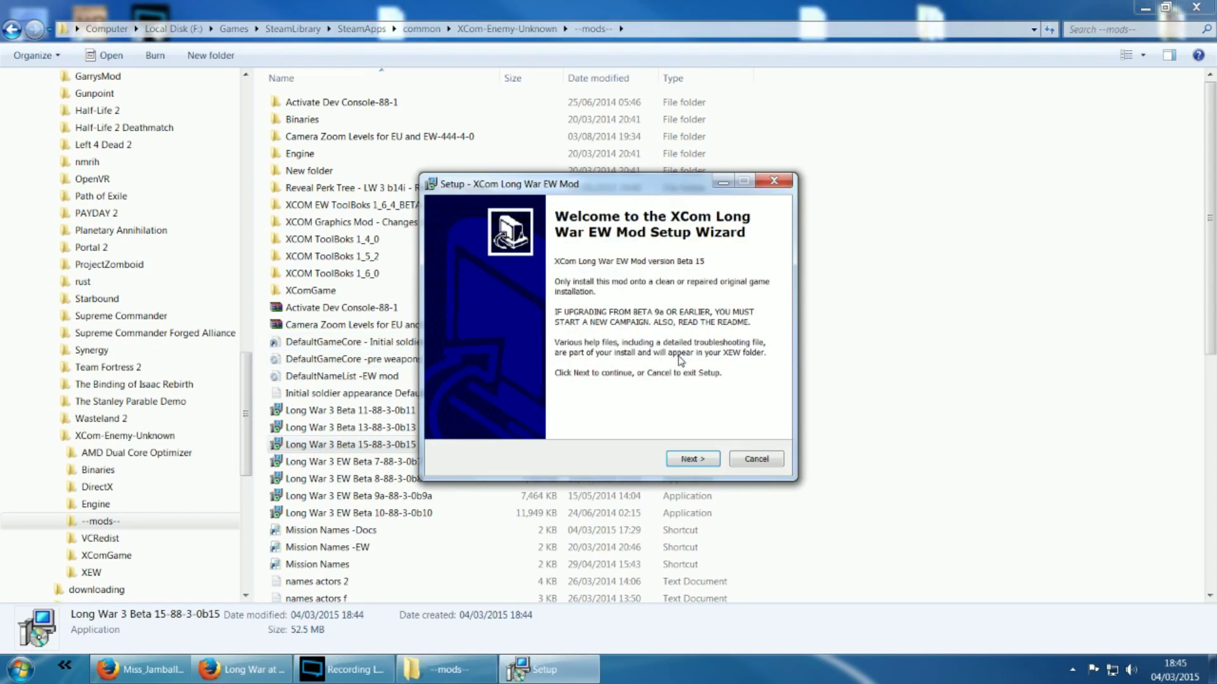
# Proceed to the setup's destination location and check the start of the XEW install path.
pyautogui.click(690, 459)
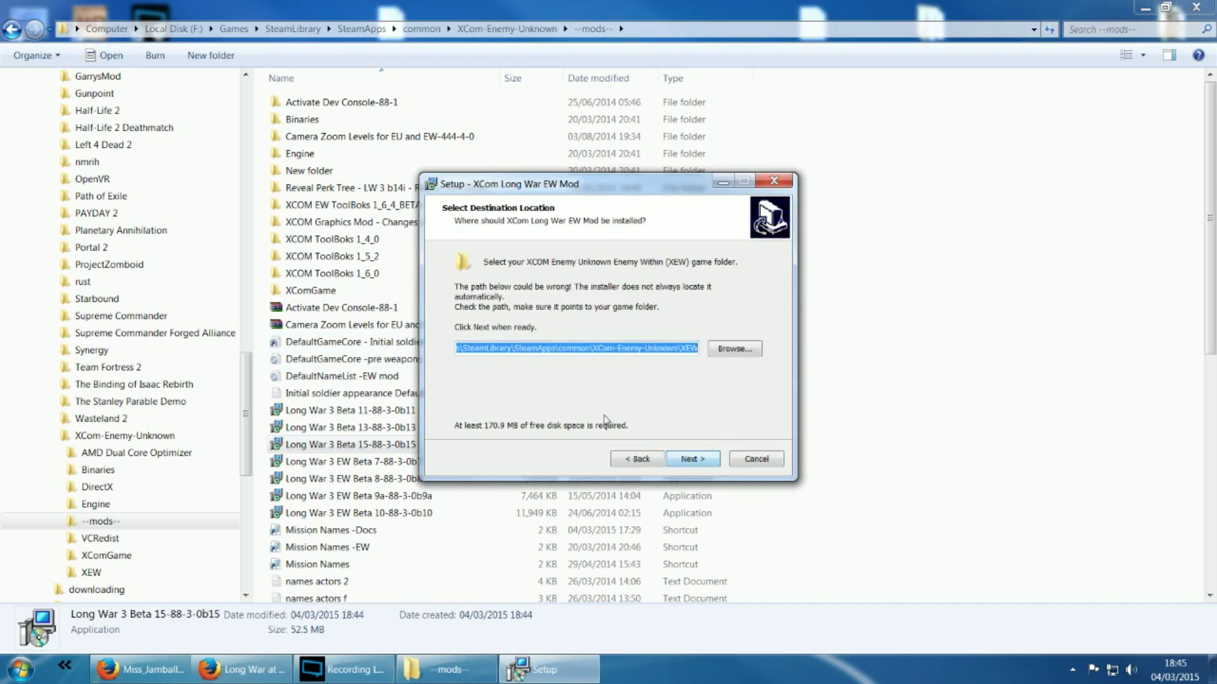
pyautogui.click(608, 348)
pyautogui.press('Home')
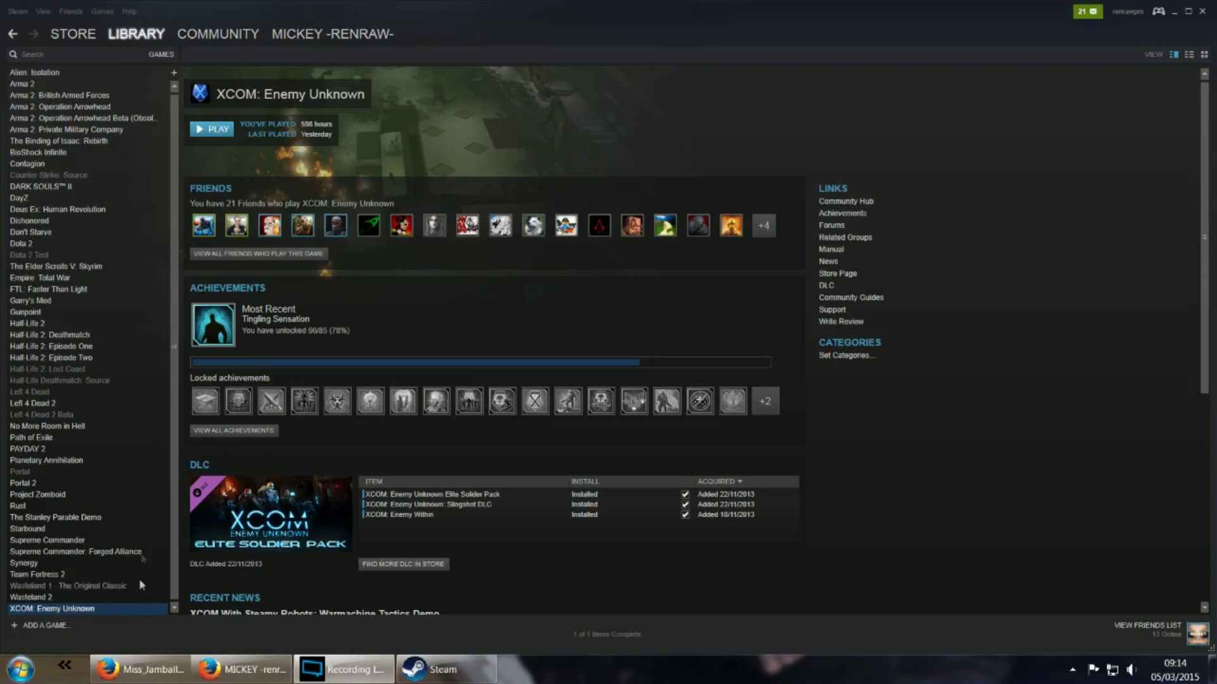
# In Steam, browse the local files of XCOM: Enemy Unknown from its properties to locate the game folder.
pyautogui.rightClick(96, 609)
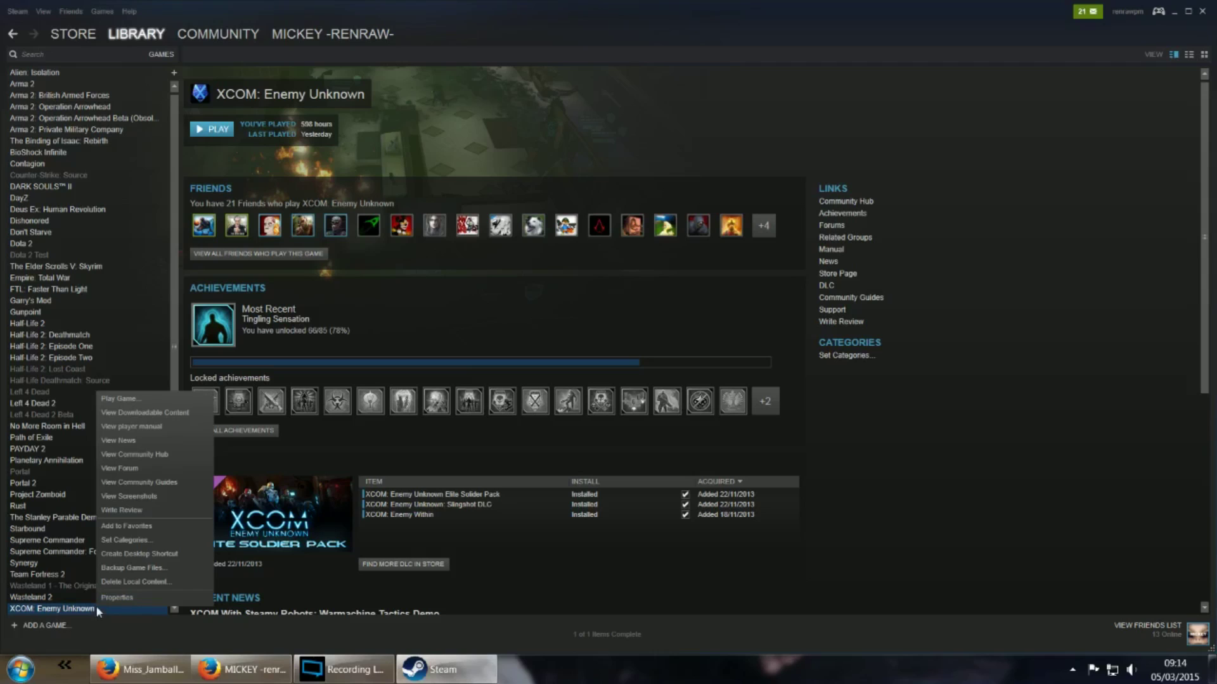
pyautogui.click(143, 599)
pyautogui.click(569, 167)
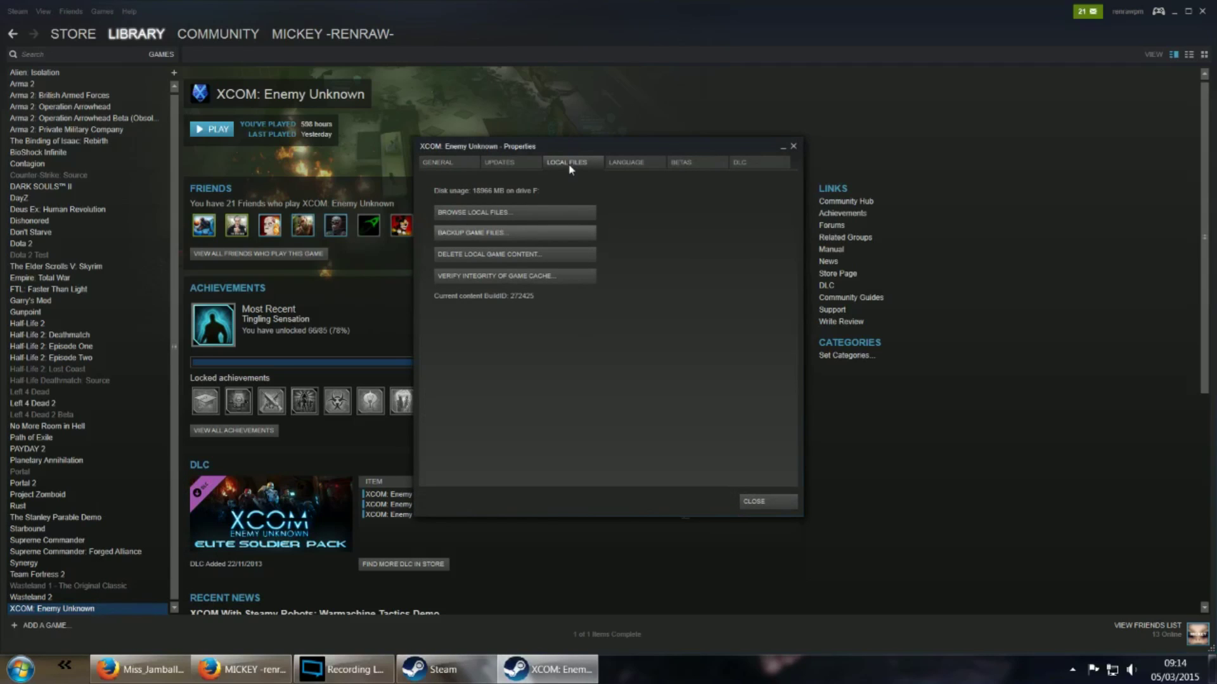
pyautogui.click(474, 215)
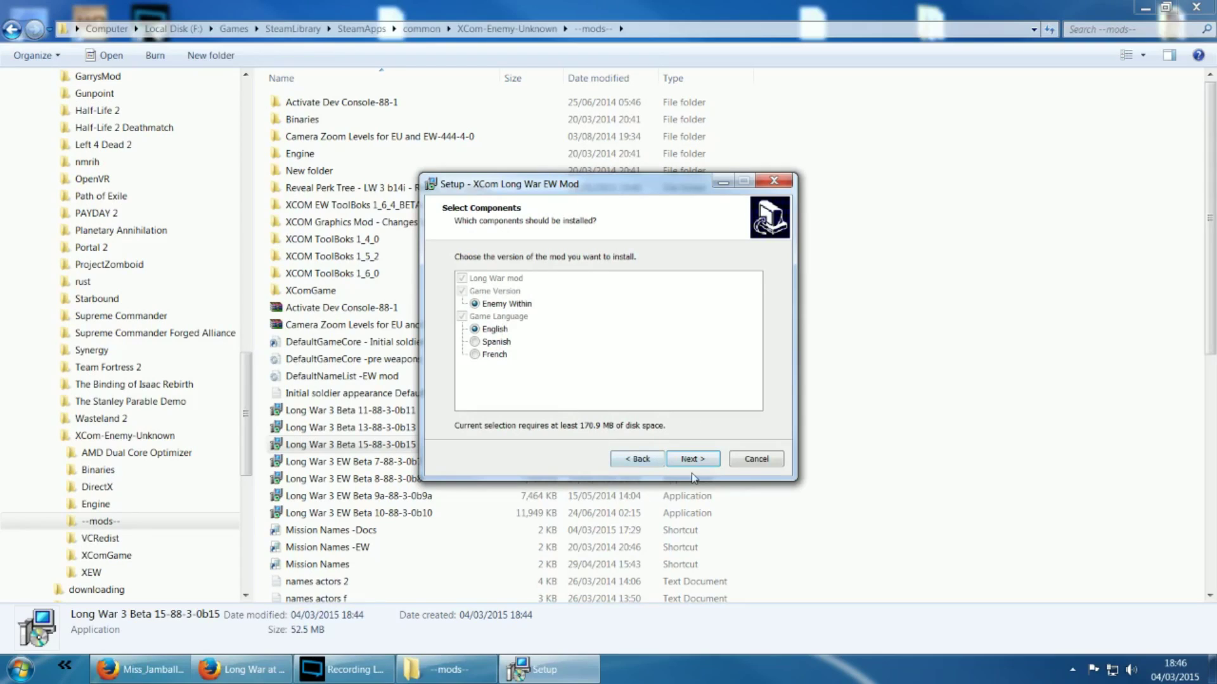
# Install the mod with the Enemy Within and English components, finish setup, and show the XEW folder's contents.
pyautogui.click(689, 463)
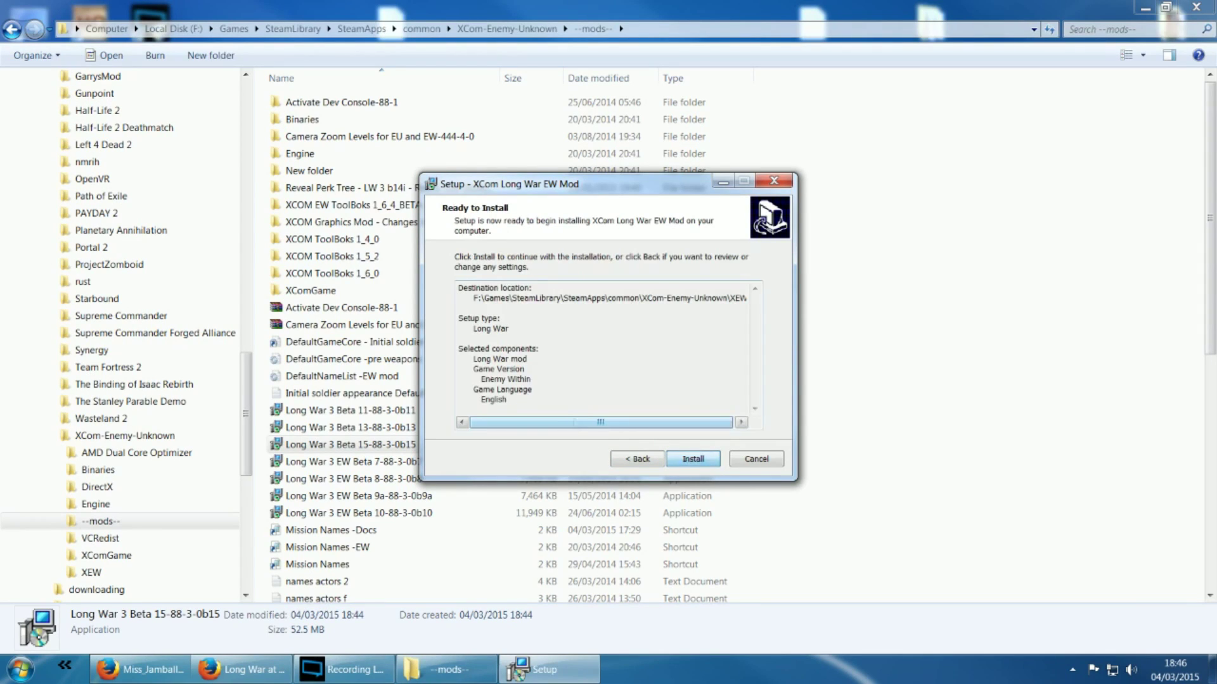
pyautogui.click(695, 461)
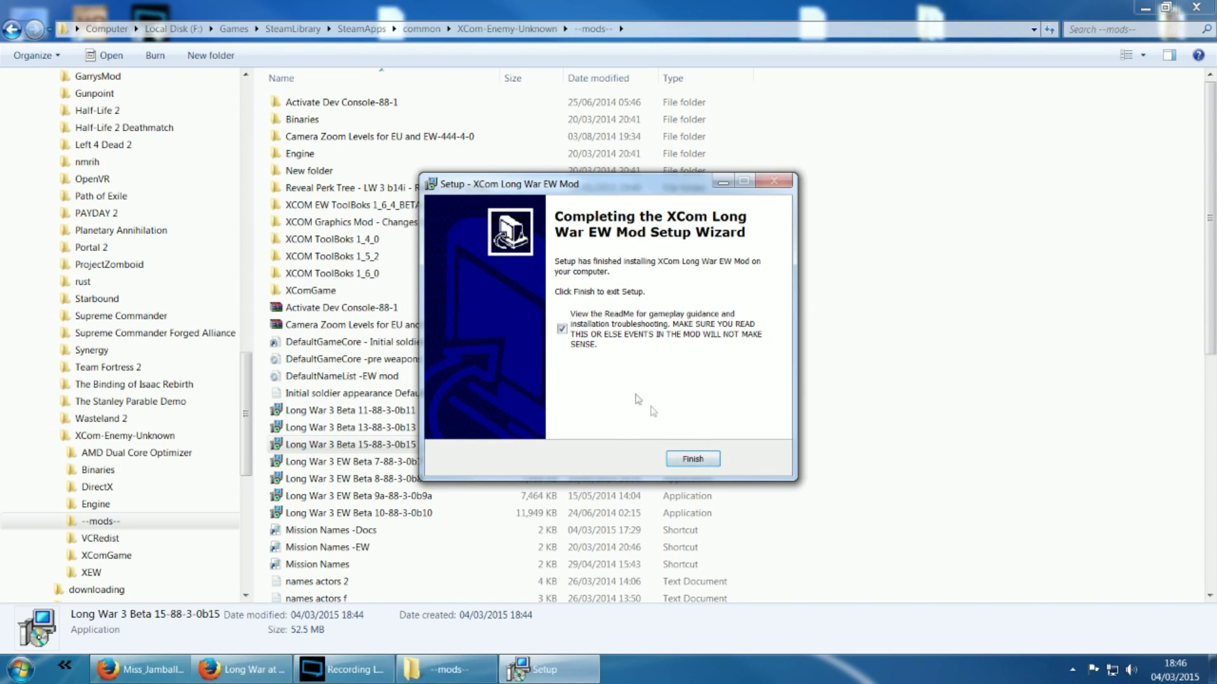
pyautogui.click(693, 459)
pyautogui.click(91, 572)
# Switch to Steam and try to launch XCOM: Enemy Unknown with the Enemy Within version.
pyautogui.click(1076, 670)
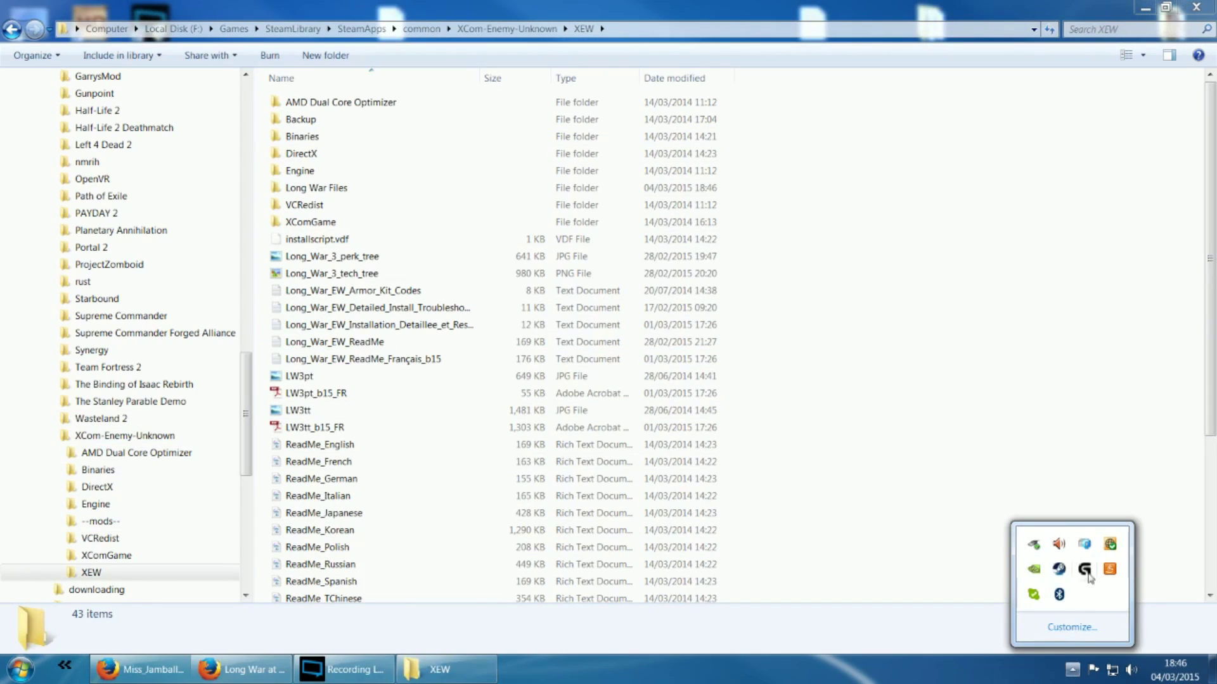
pyautogui.doubleClick(1058, 568)
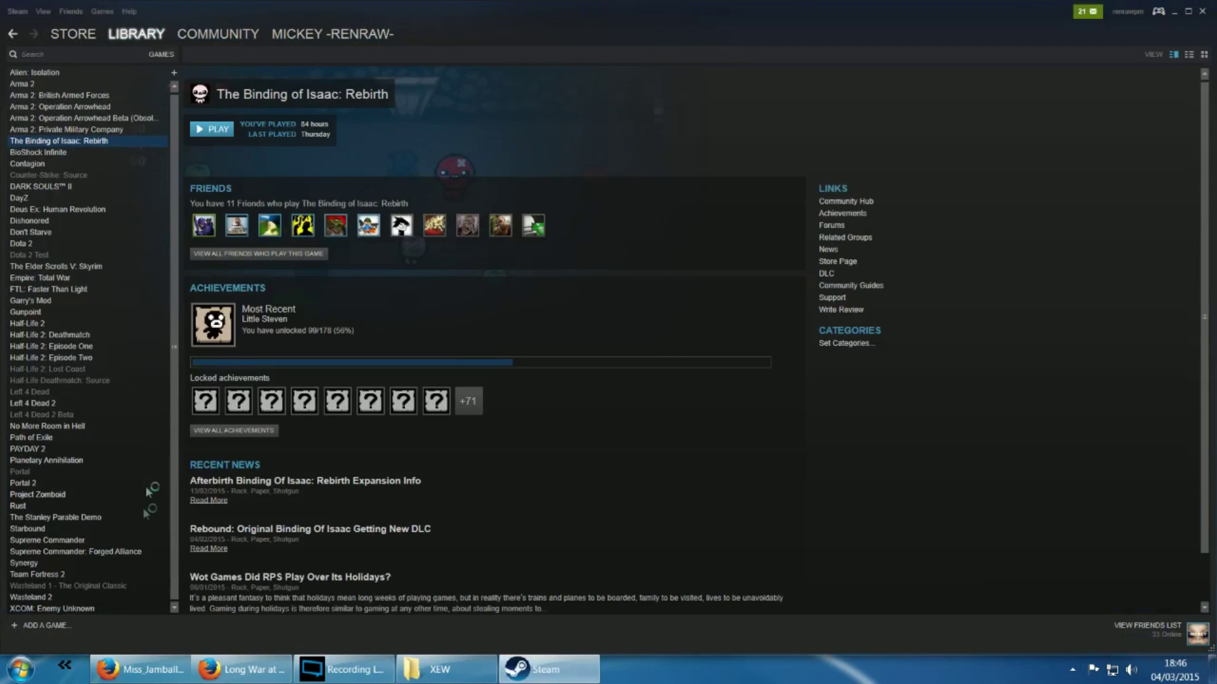
pyautogui.click(52, 608)
pyautogui.click(214, 129)
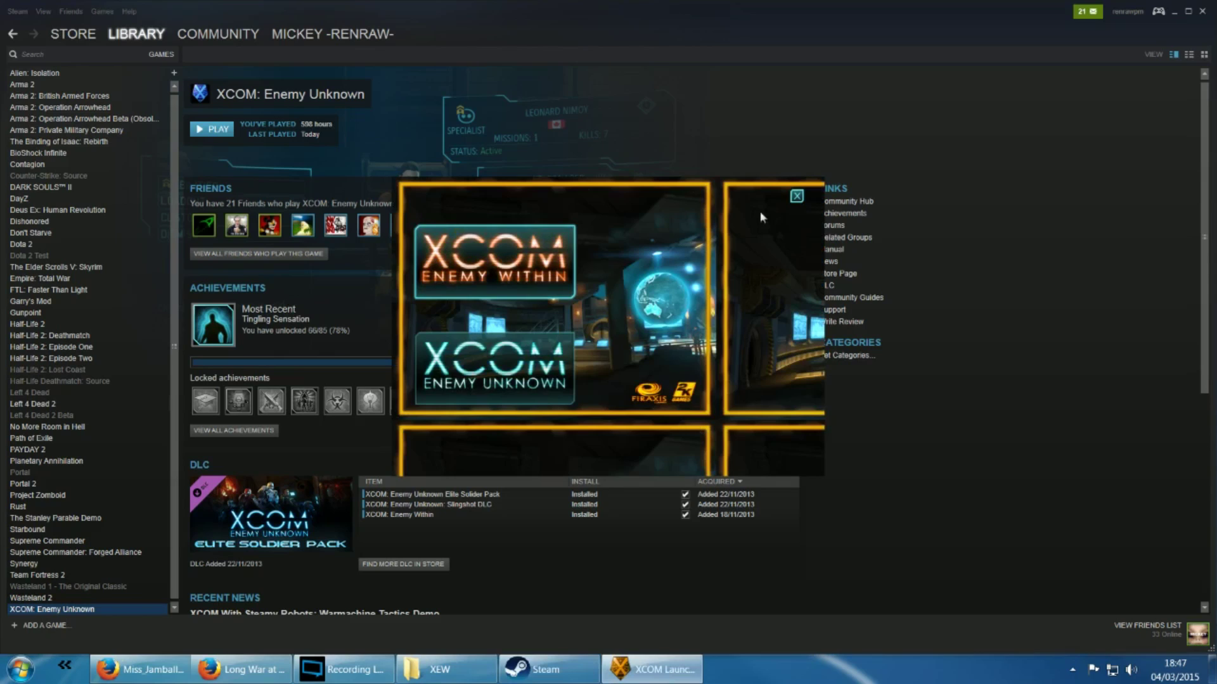
pyautogui.click(549, 278)
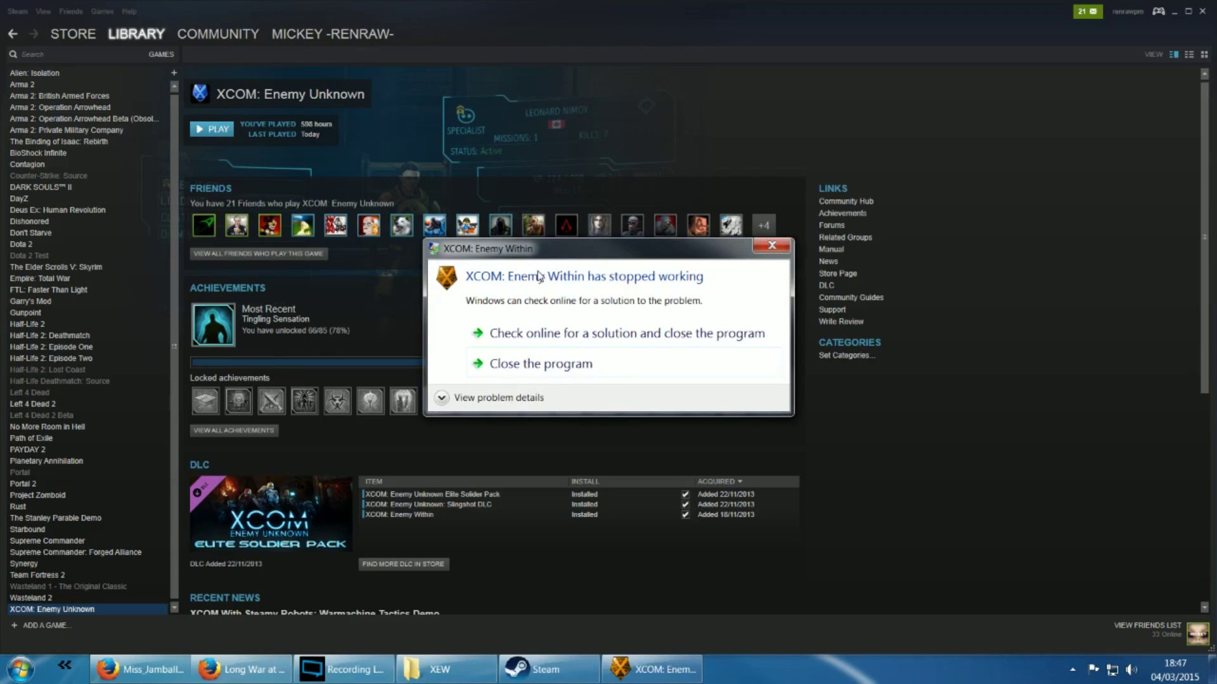
# Dismiss the crash, server error and update news windows, and relaunch XCOM: Enemy Unknown.
pyautogui.click(542, 366)
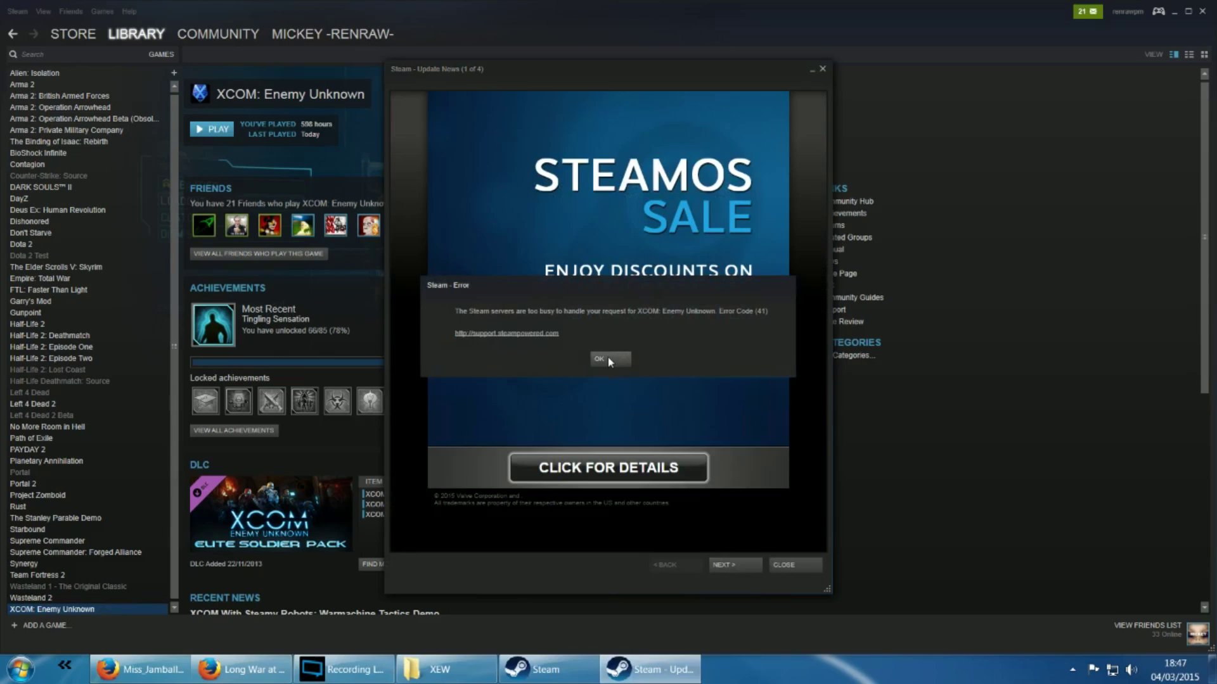
pyautogui.click(608, 359)
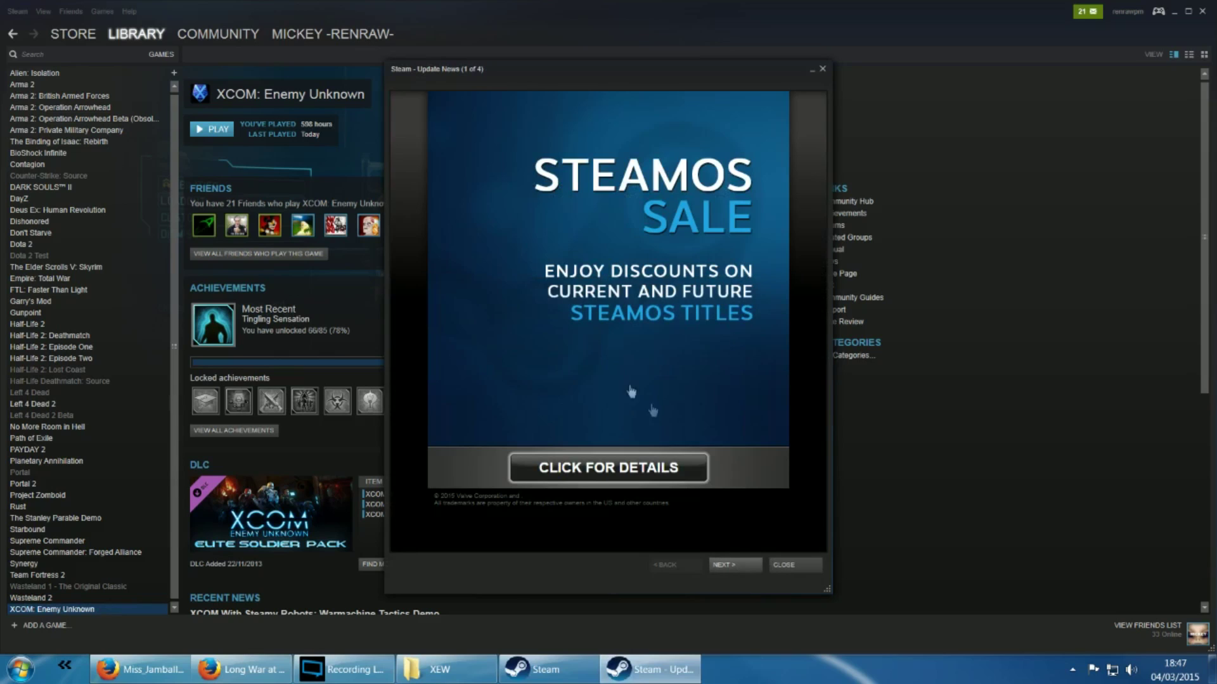
pyautogui.click(796, 567)
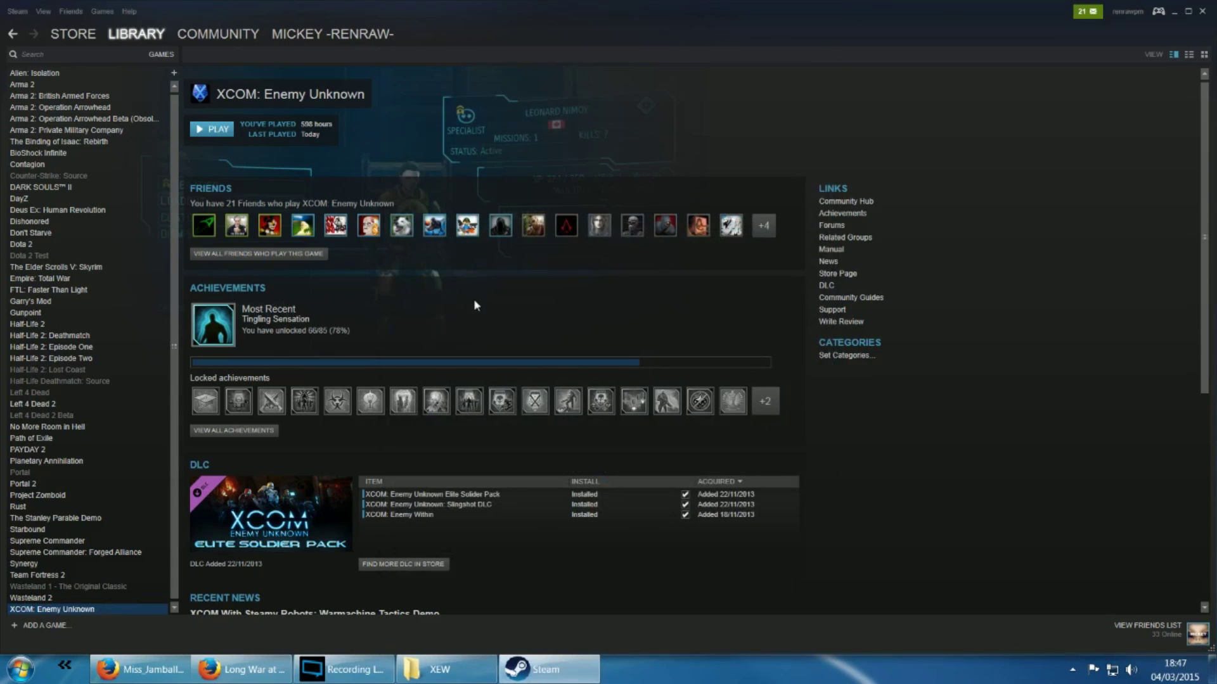
pyautogui.click(219, 130)
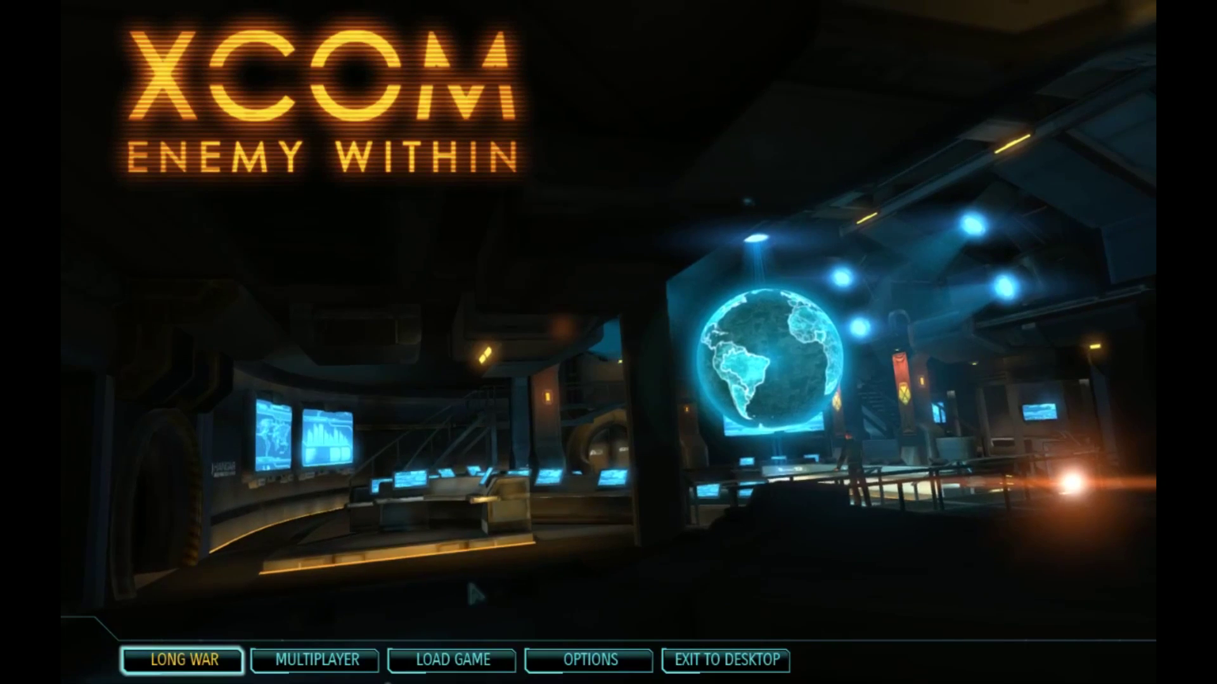
# Set the game's video resolution to 1920 x 1080 and keep the settings.
pyautogui.click(583, 665)
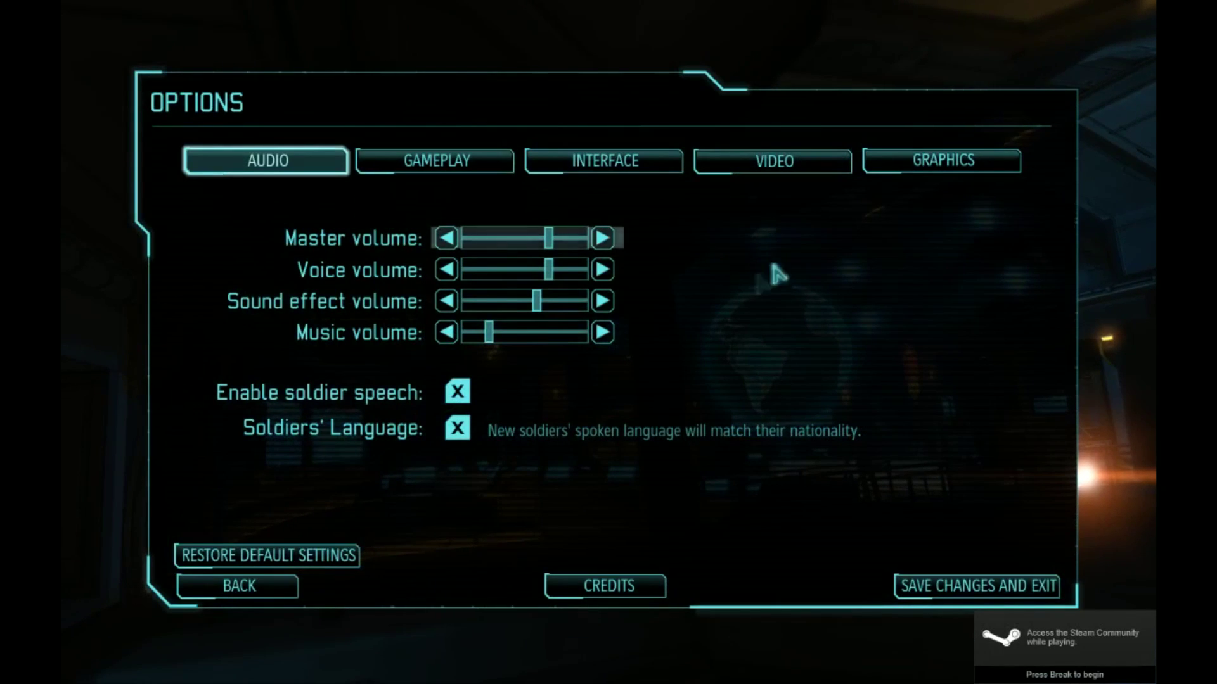
pyautogui.click(774, 161)
pyautogui.click(515, 302)
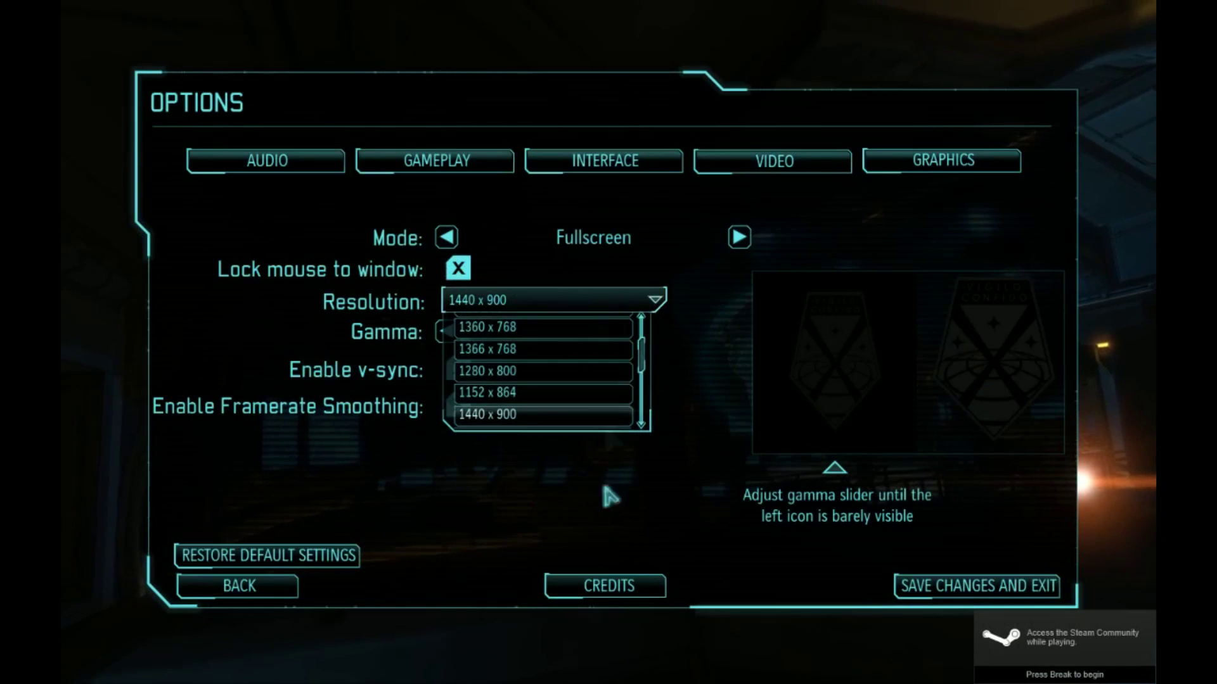
pyautogui.scroll(-3, 579, 402)
pyautogui.scroll(-3, 579, 406)
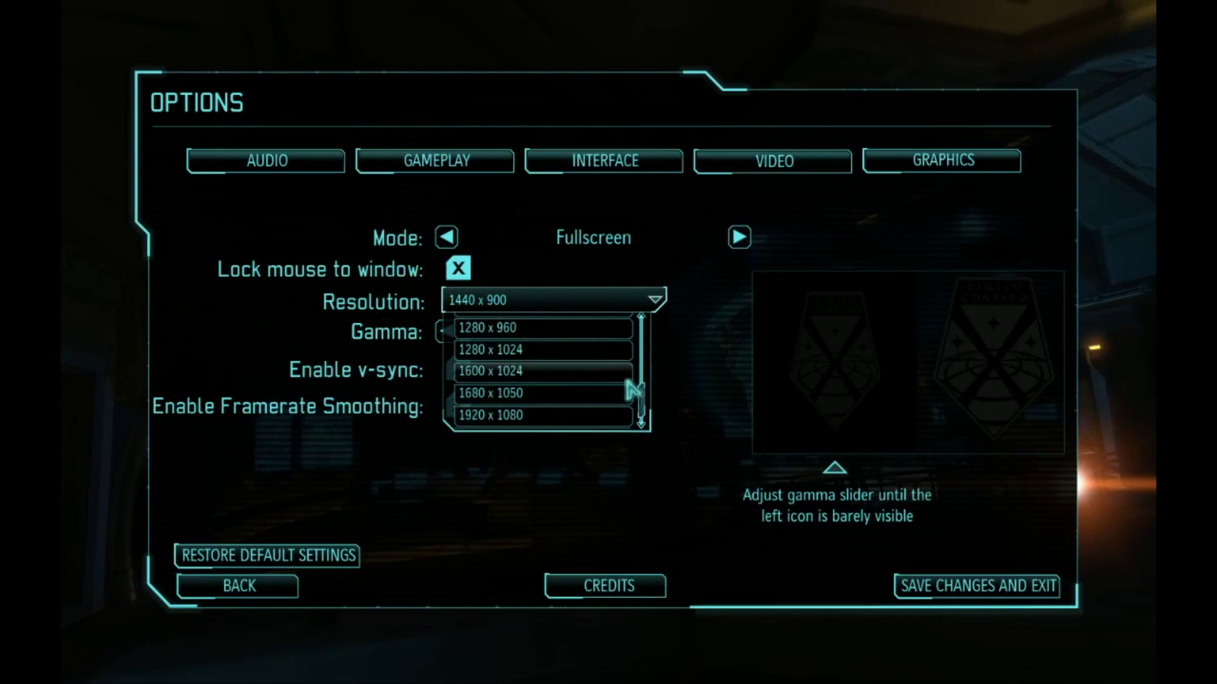
pyautogui.click(529, 415)
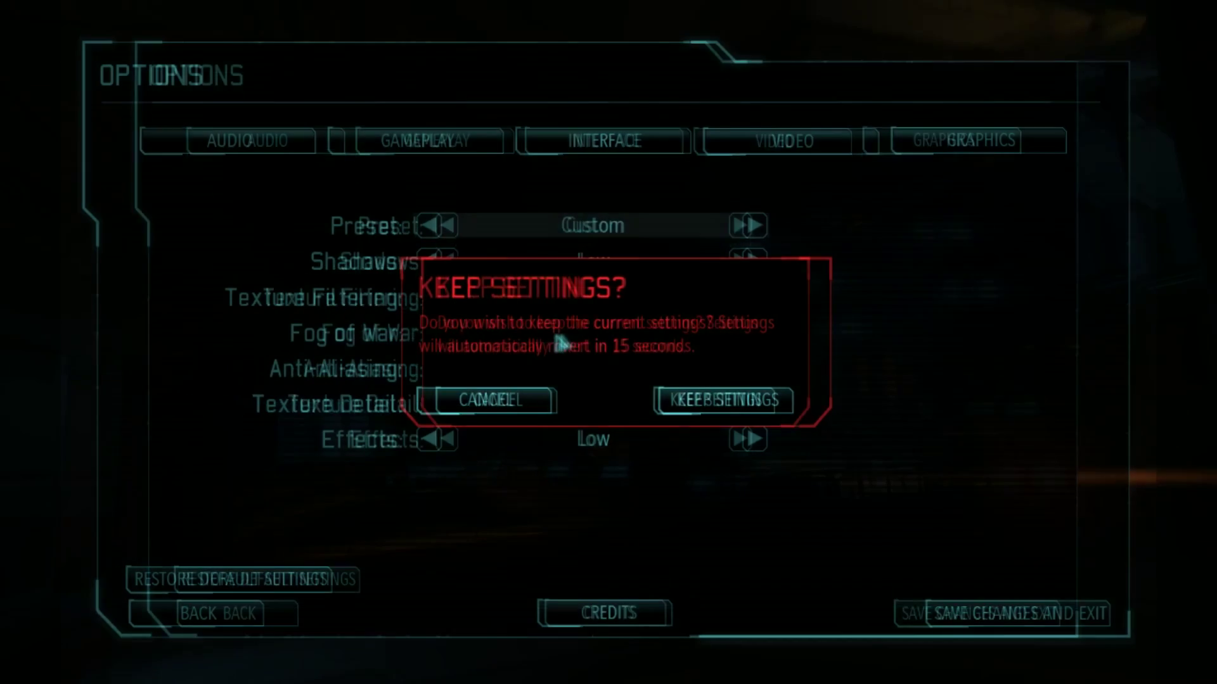
pyautogui.click(703, 408)
# Advance the graphics preset by three options, then save the changes and exit the options.
pyautogui.click(754, 226)
pyautogui.click(754, 226)
pyautogui.click(754, 226)
pyautogui.click(974, 626)
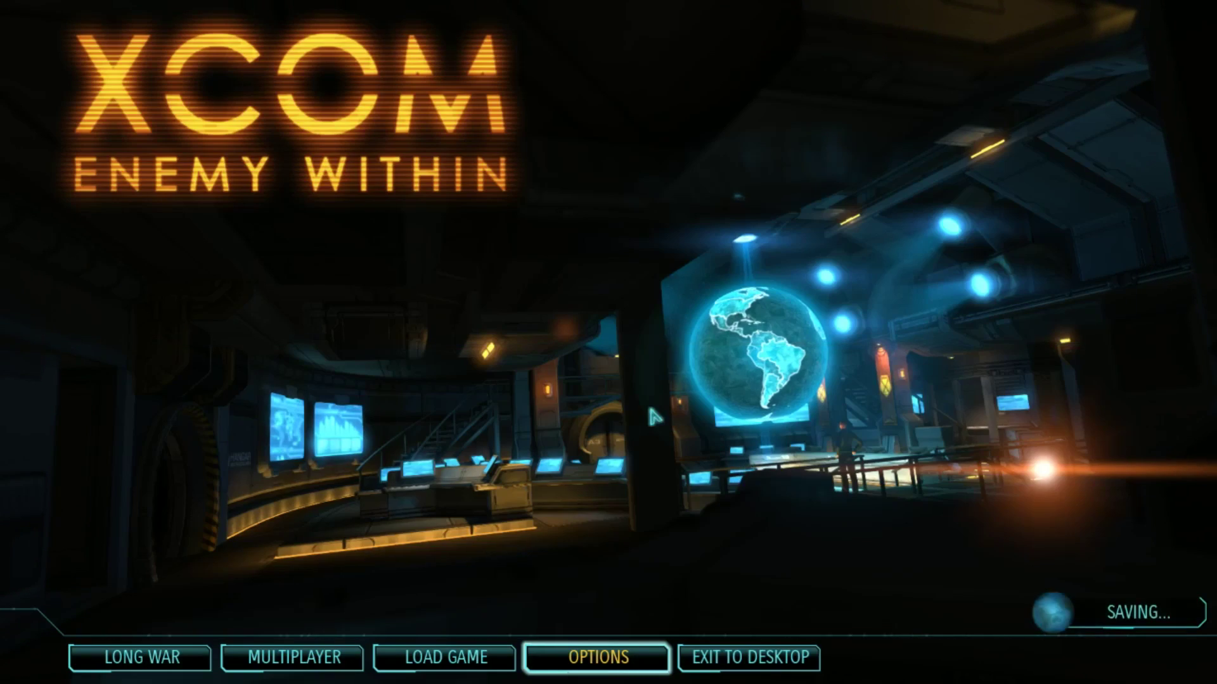
# Set up a new Long War campaign with Ironman and Reduce Beginner VO enabled in the advanced options.
pyautogui.click(149, 659)
pyautogui.click(355, 387)
pyautogui.click(558, 489)
pyautogui.click(355, 426)
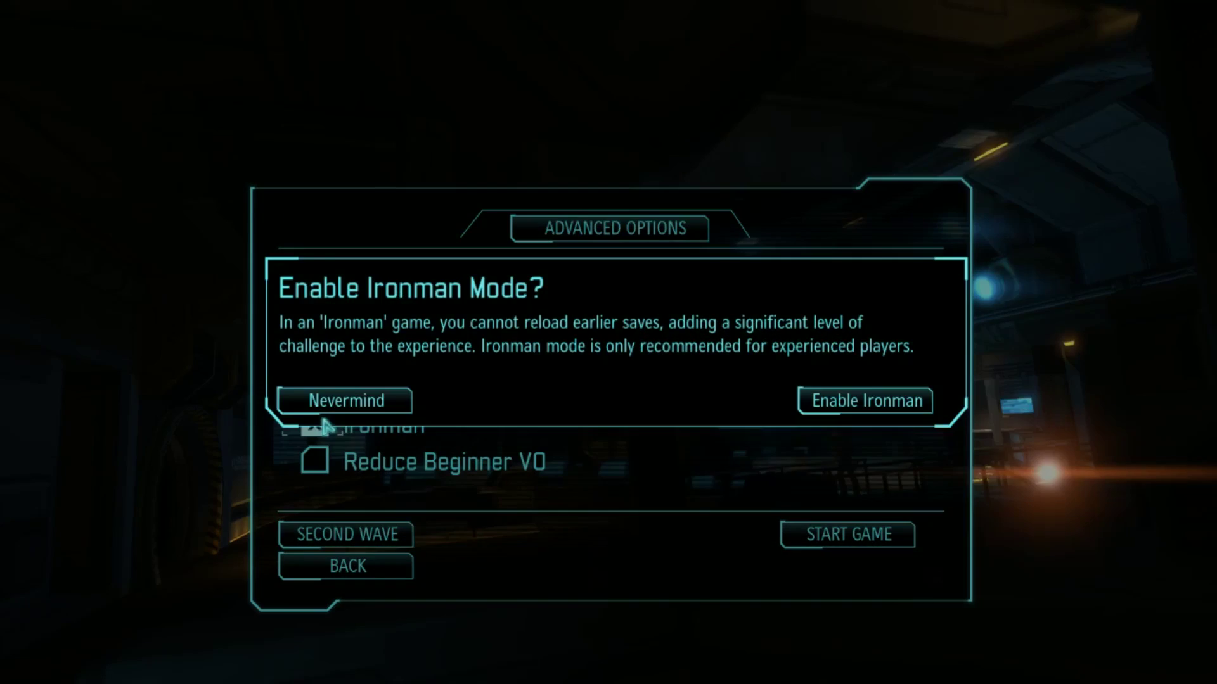
pyautogui.click(858, 400)
pyautogui.click(320, 469)
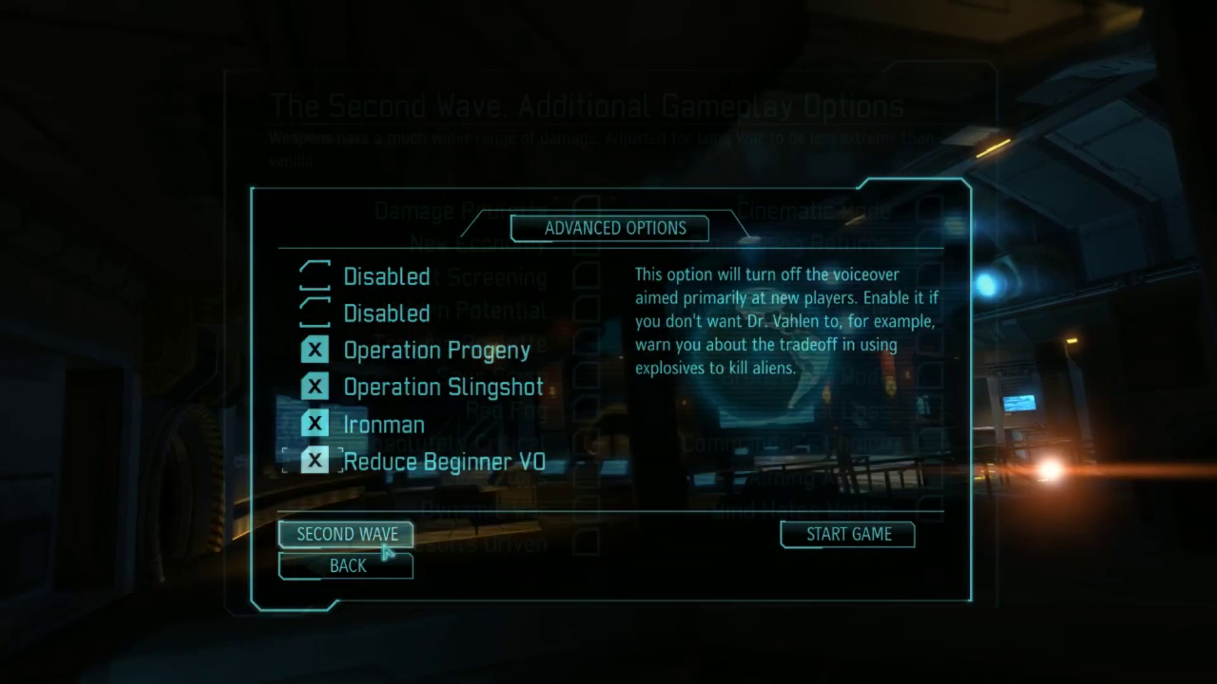
# Review the Second Wave gameplay options without selecting any, and start the game.
pyautogui.click(347, 534)
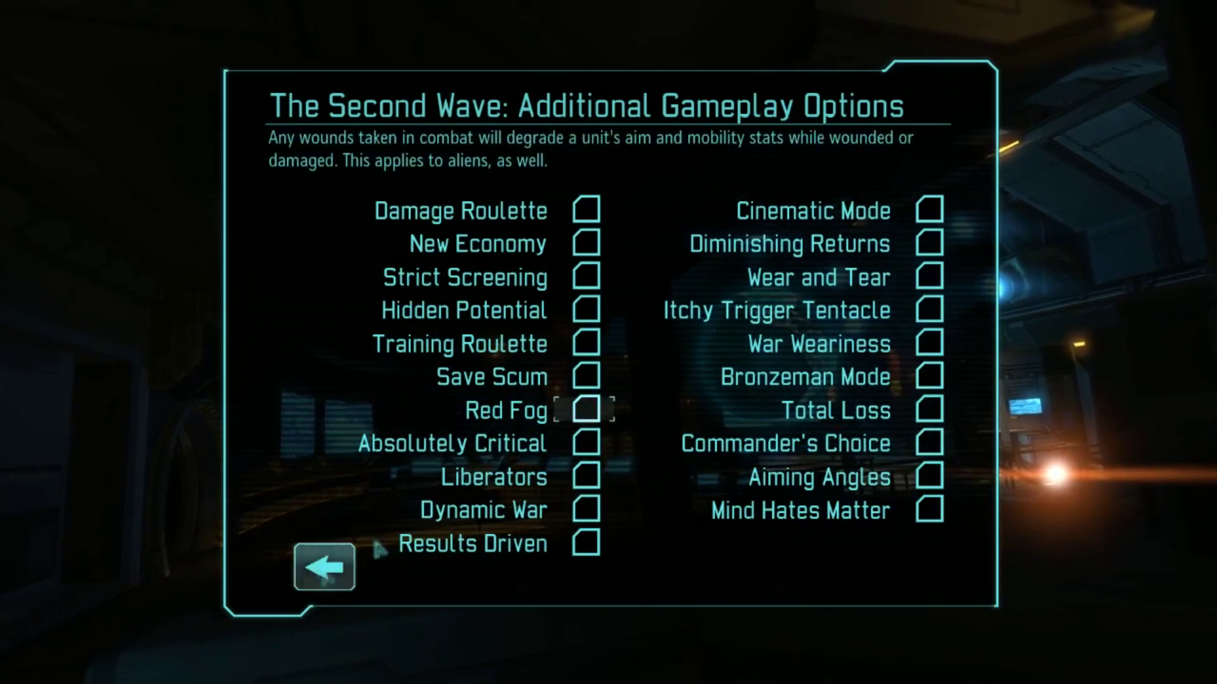
pyautogui.click(324, 568)
pyautogui.click(848, 535)
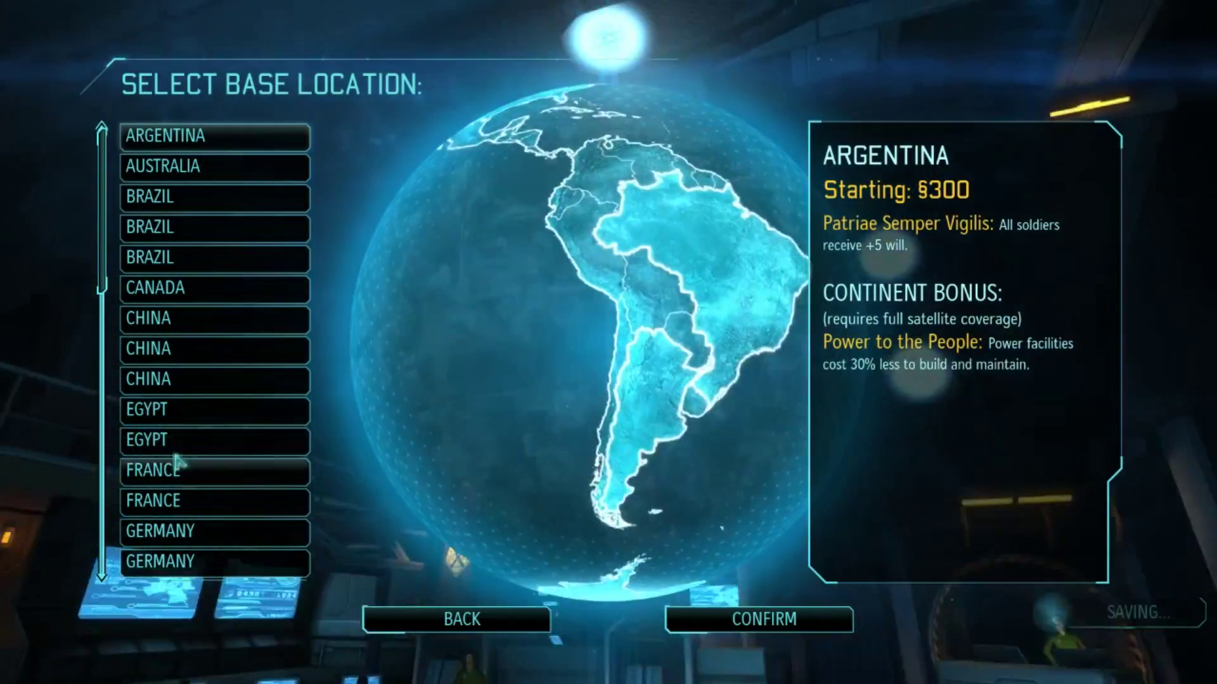
# Browse the full list of base locations and their starting bonuses, then leave the base selection without confirming one.
pyautogui.scroll(-6, 241, 405)
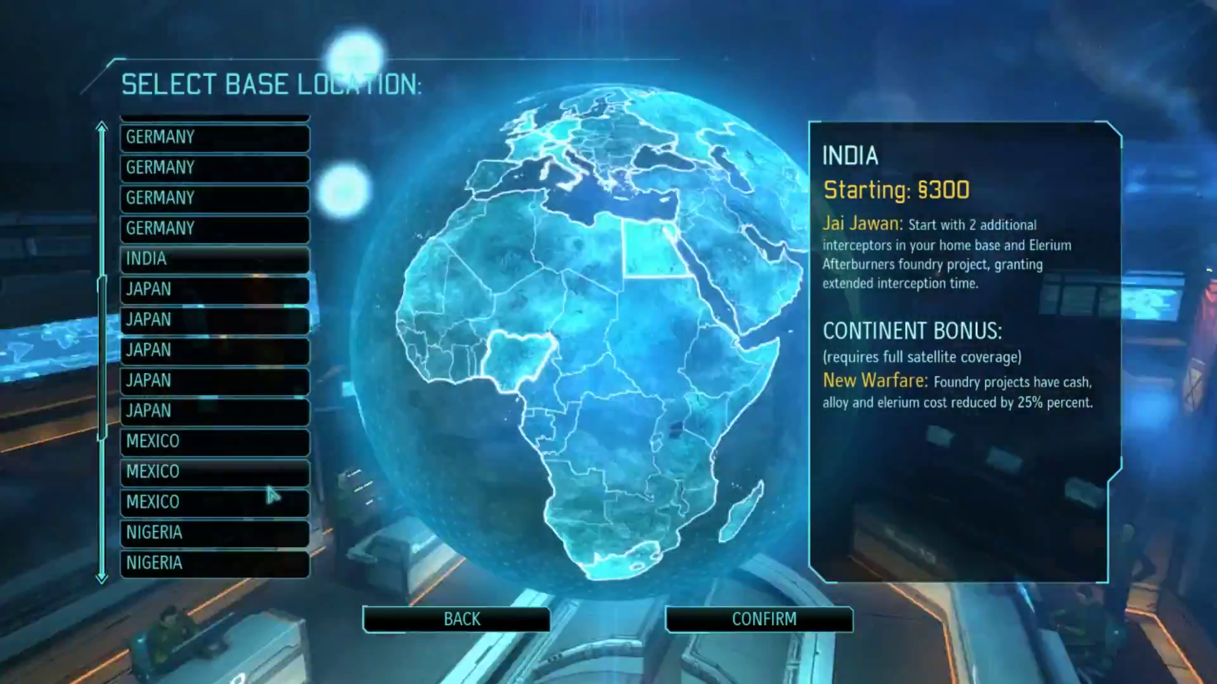
pyautogui.scroll(-5, 244, 446)
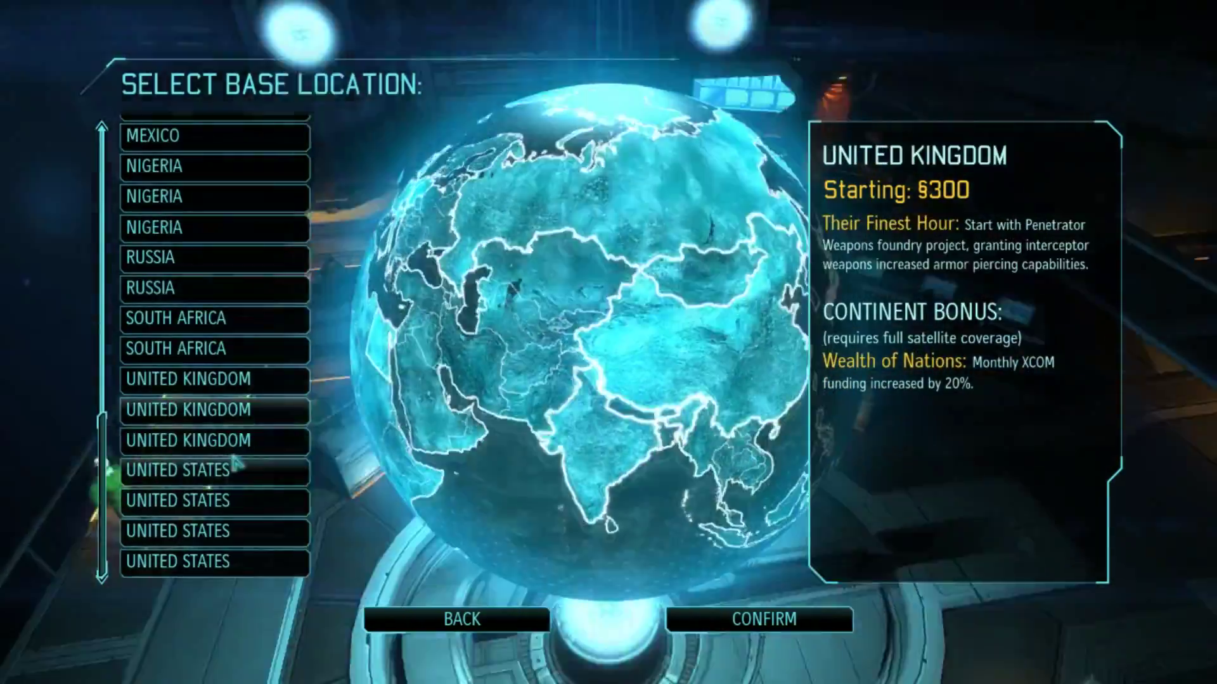
pyautogui.scroll(12, 266, 355)
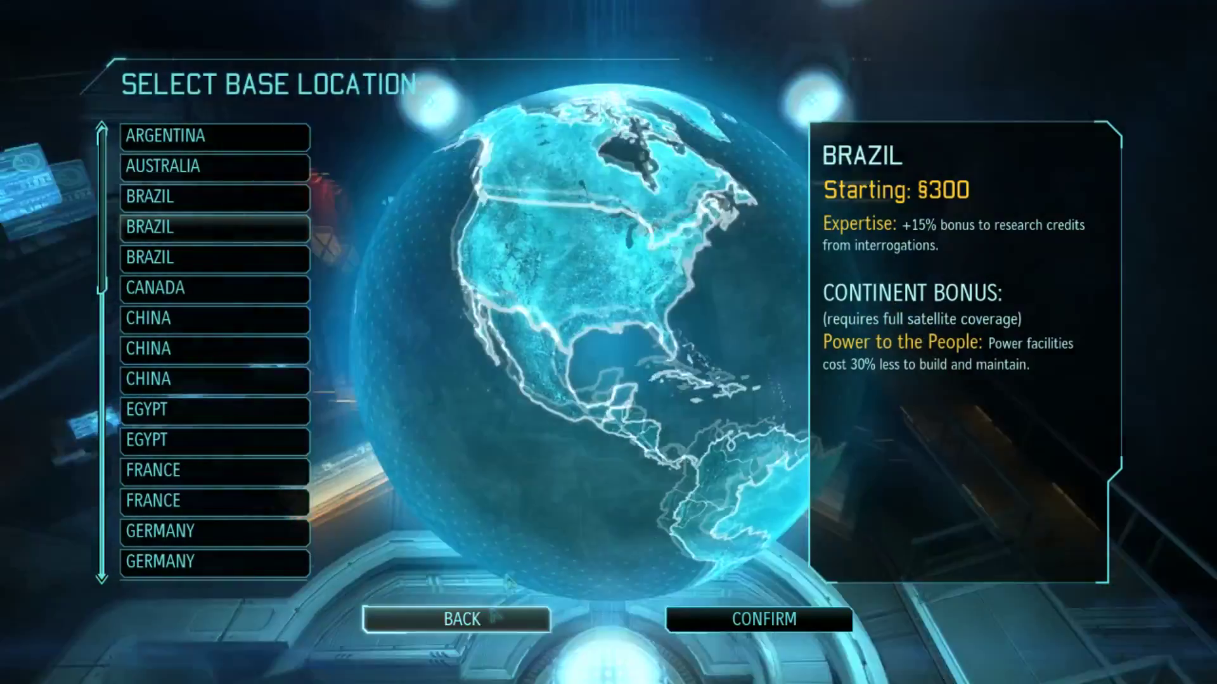
pyautogui.click(495, 614)
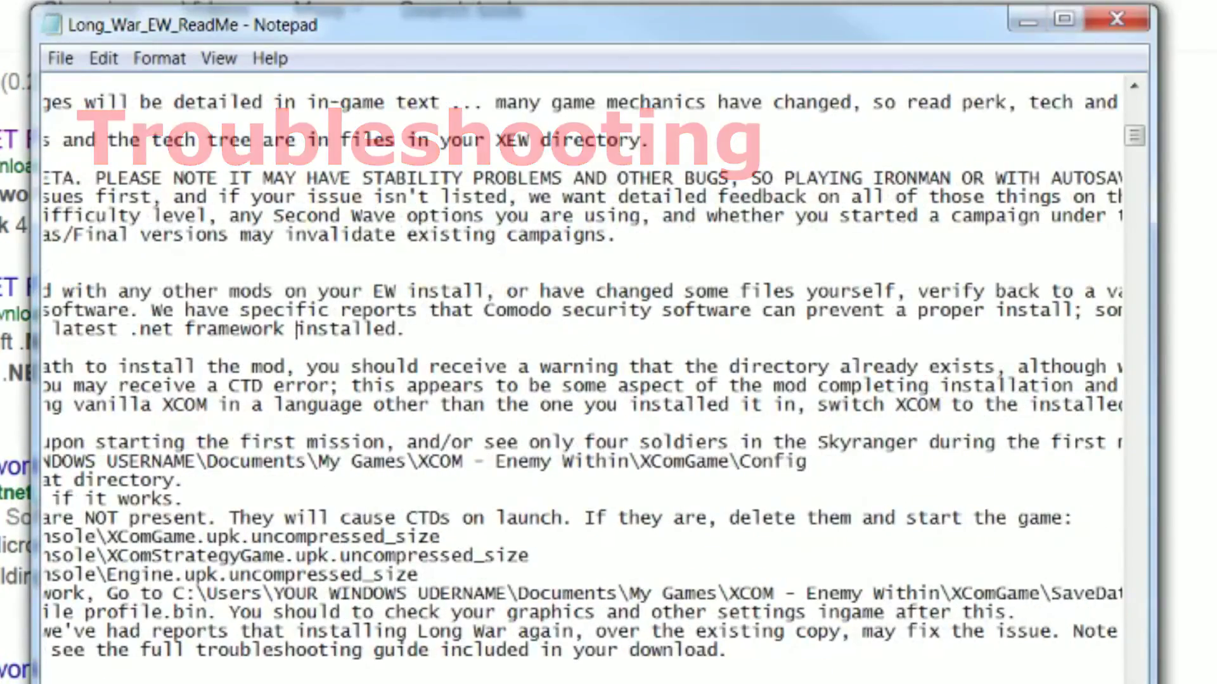
# Switch to the Long War readme in Notepad and read the instruction about verifying back to a vanilla installation.
pyautogui.hscroll(5, 583, 376)
pyautogui.hscroll(5, 583, 376)
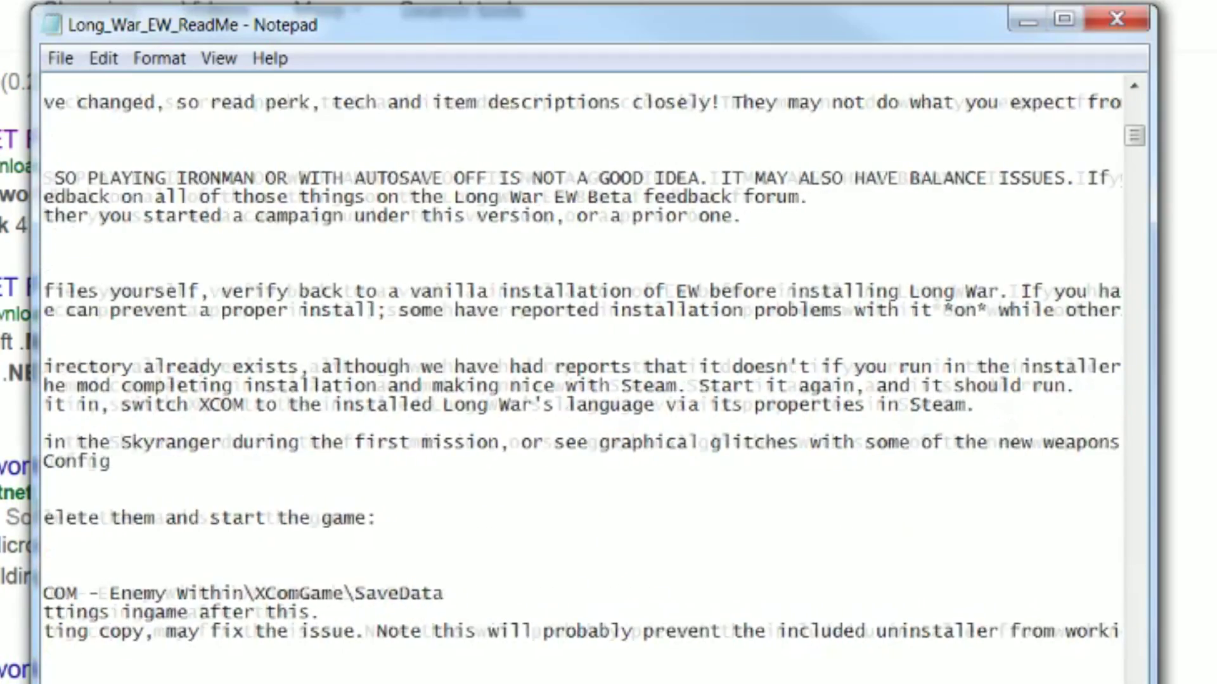
pyautogui.hscroll(5, 582, 376)
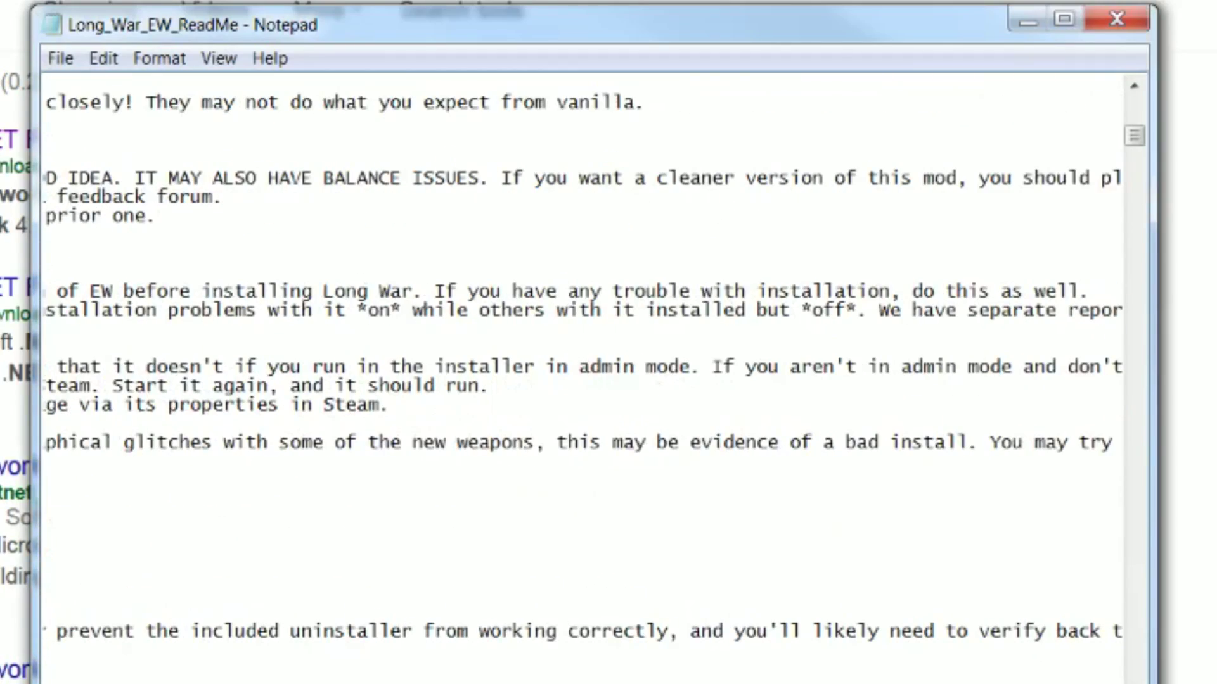
pyautogui.hscroll(1, 582, 376)
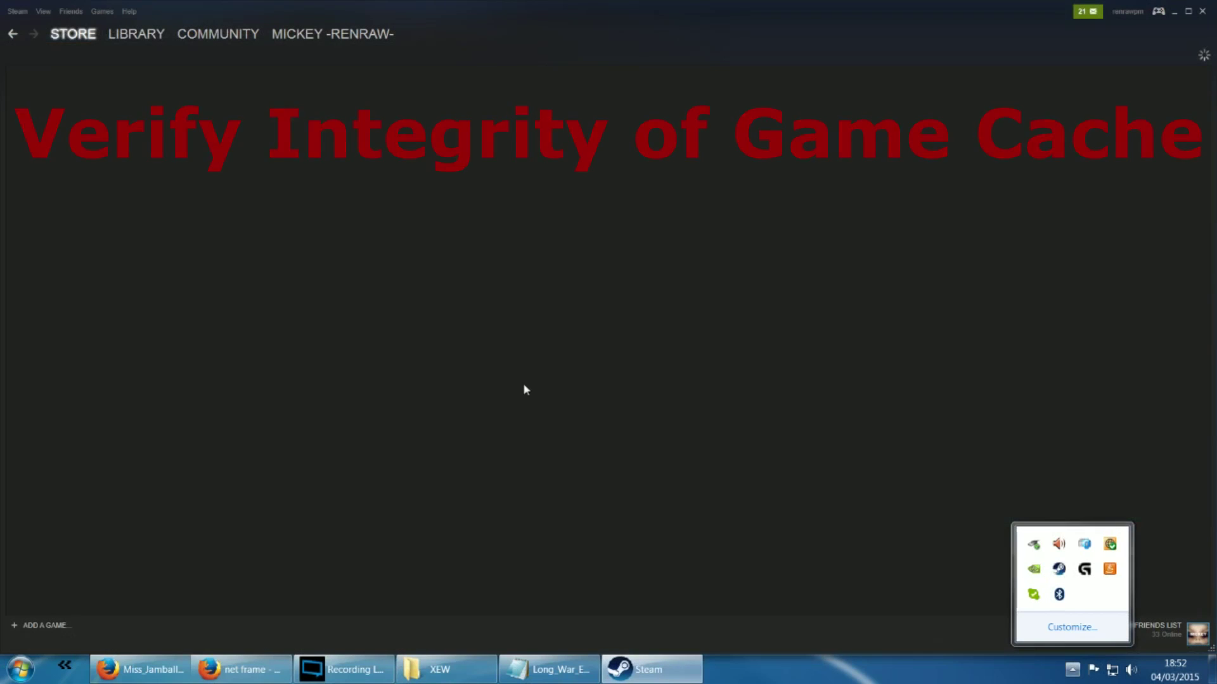
# In the Steam library, open the local files properties of XCOM: Enemy Unknown and go to the game cache integrity verification.
pyautogui.click(160, 38)
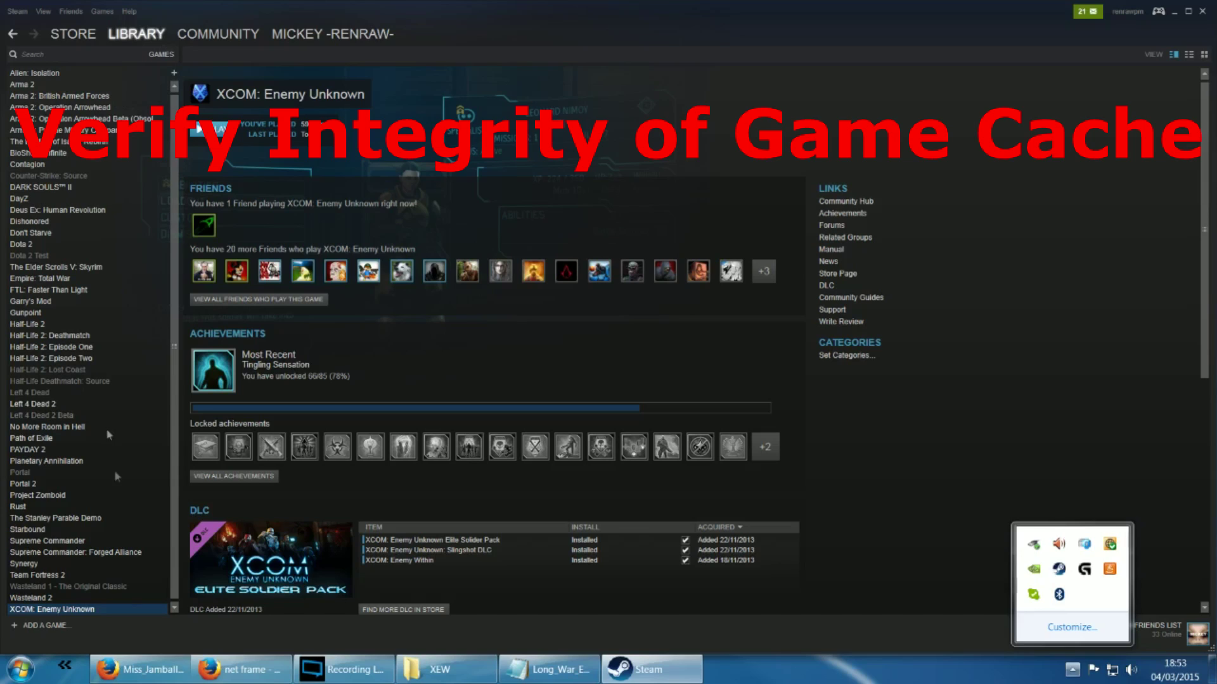
pyautogui.rightClick(111, 607)
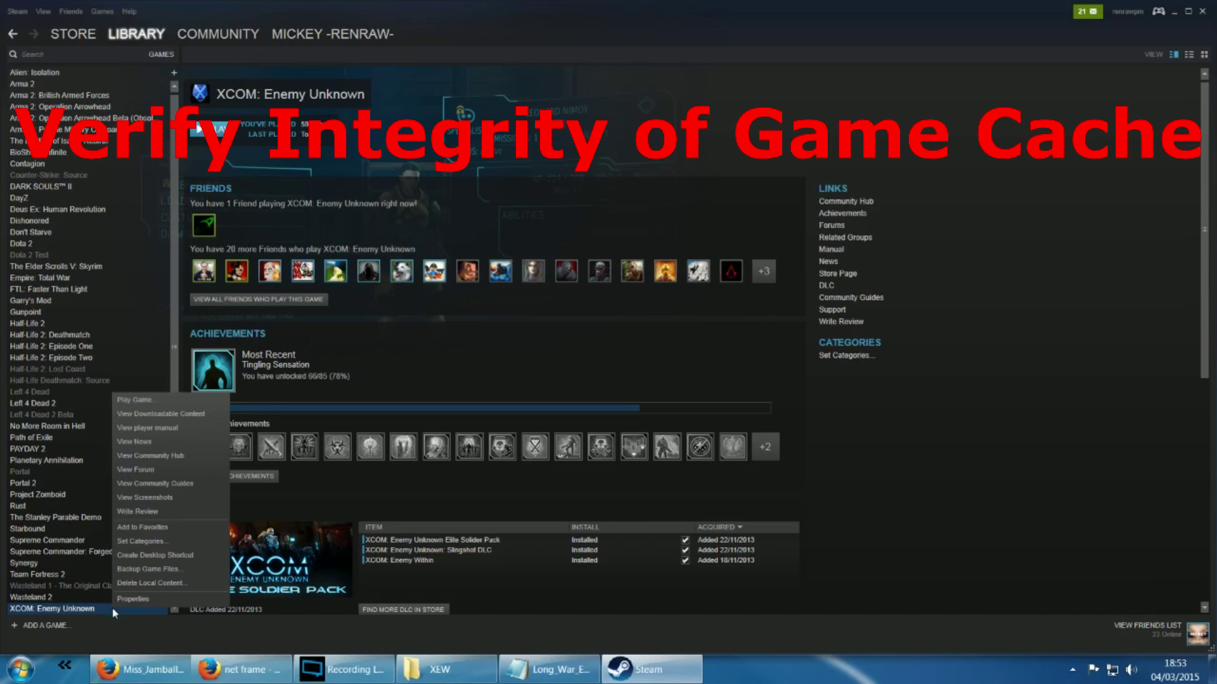
pyautogui.click(158, 598)
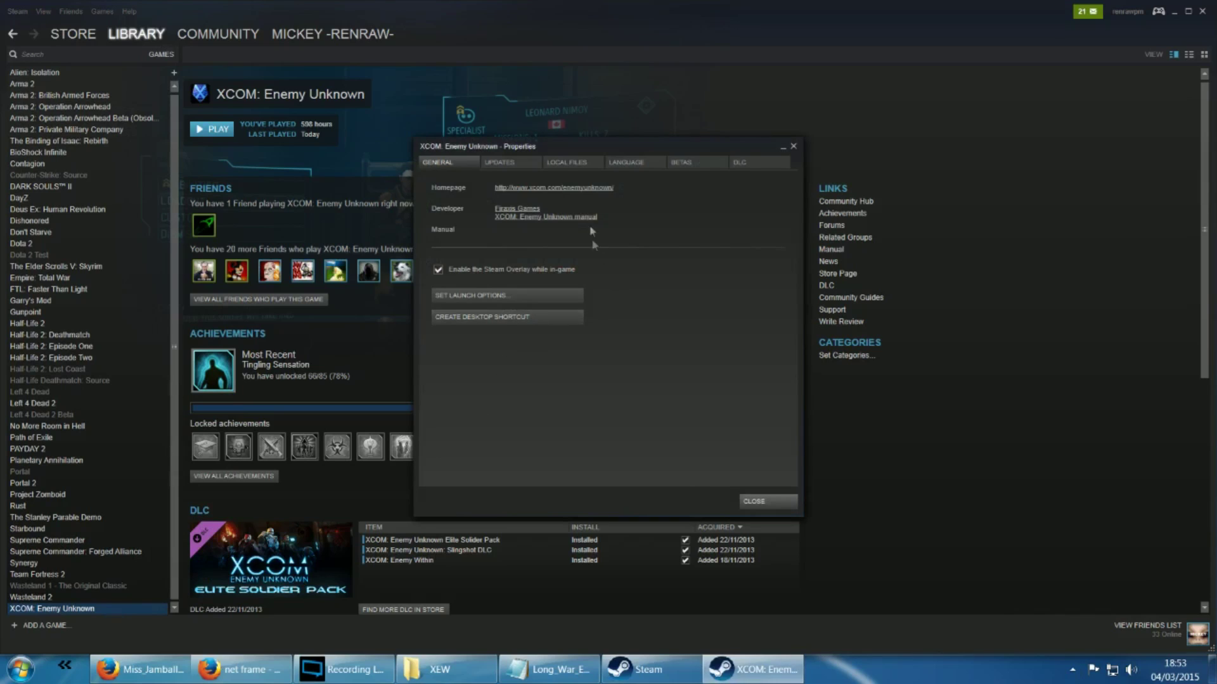
pyautogui.click(583, 167)
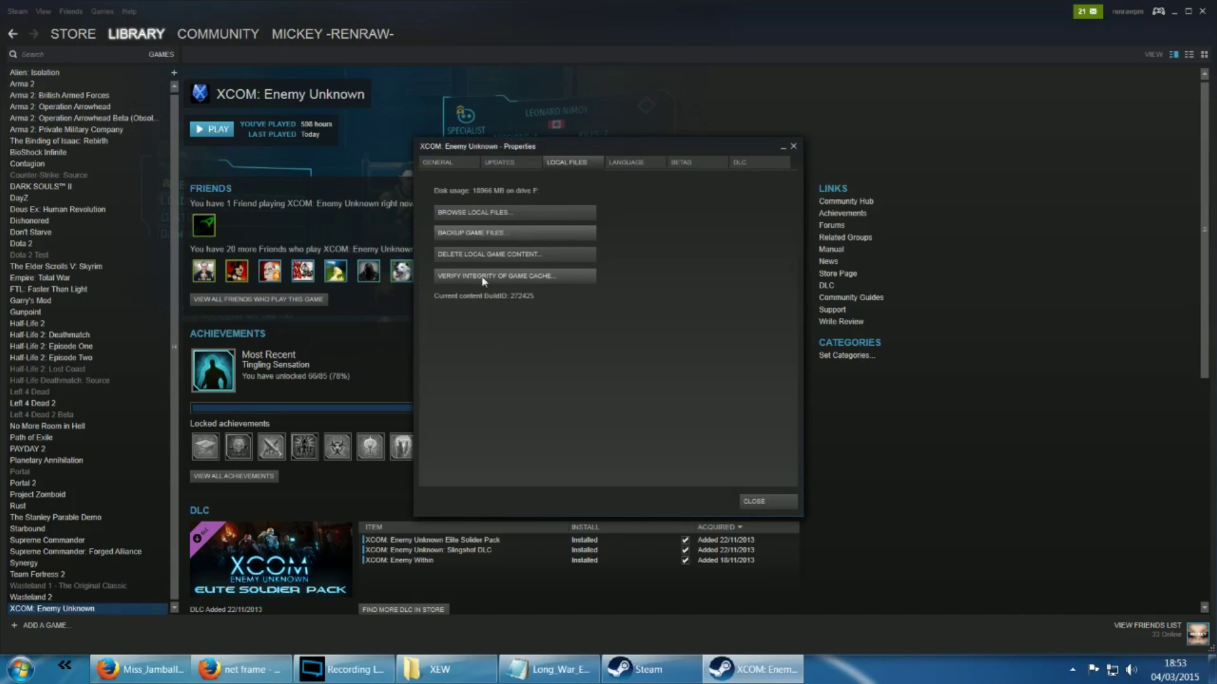
pyautogui.click(500, 277)
pyautogui.click(477, 277)
pyautogui.click(452, 274)
pyautogui.click(532, 277)
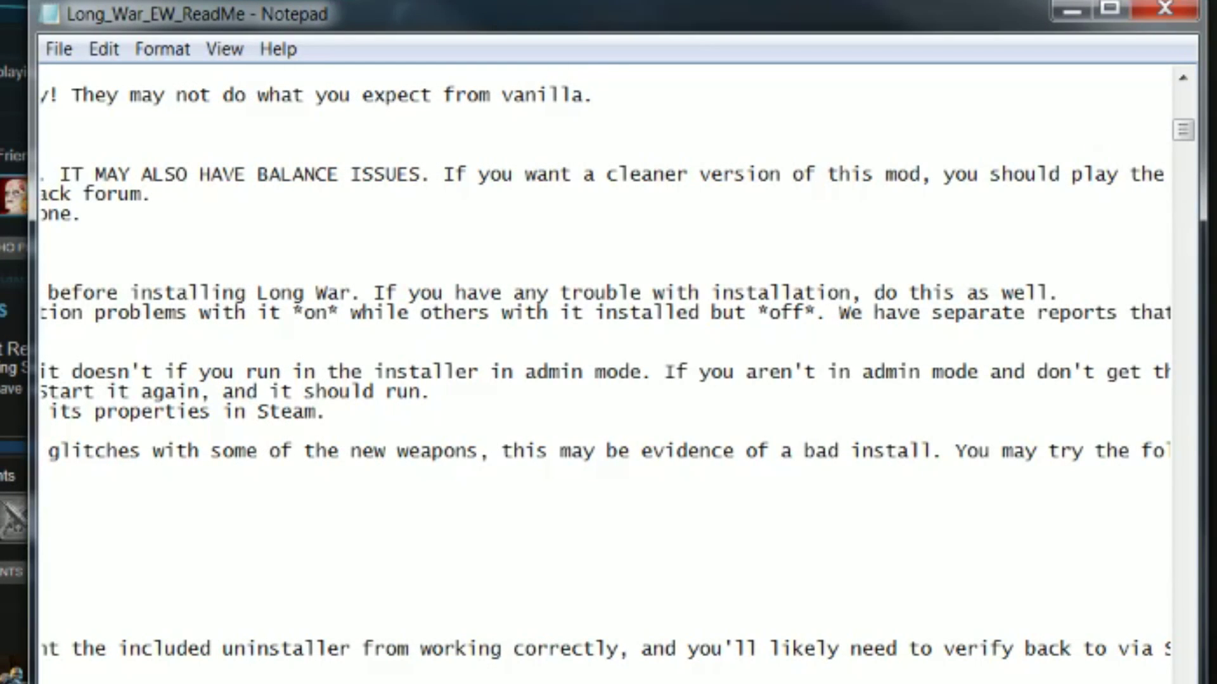
# Return to the readme in Notepad and read the installation instruction about disabling antivirus software.
pyautogui.click(600, 332)
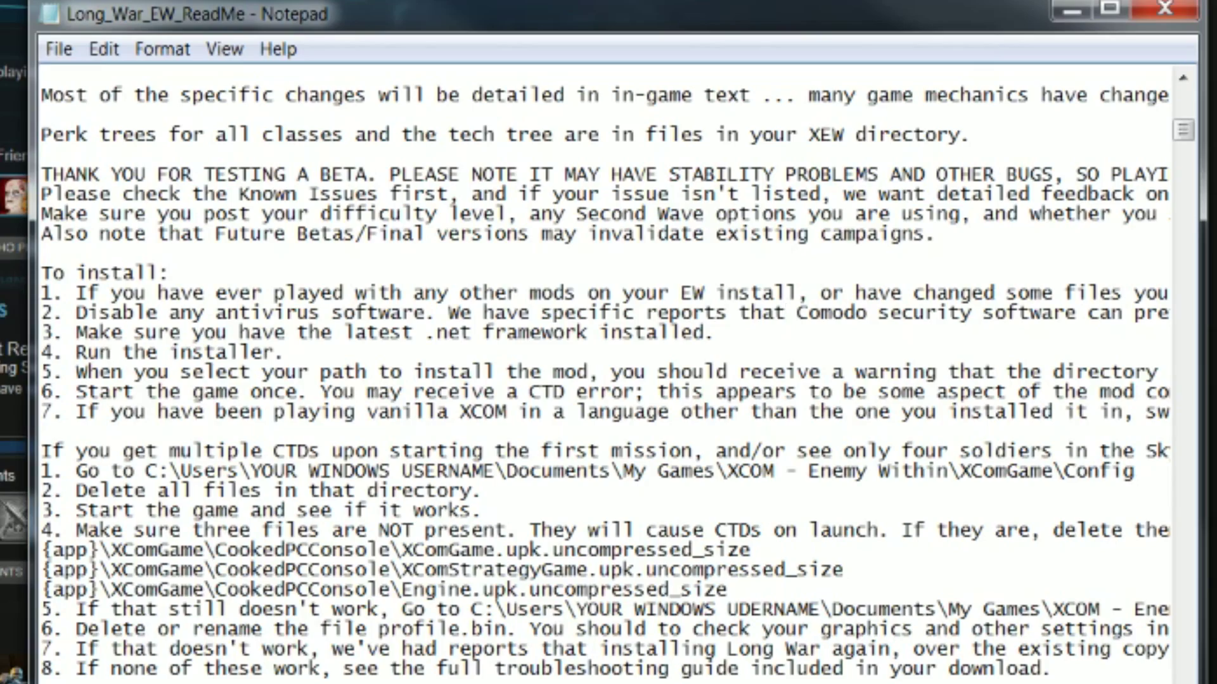
pyautogui.hscroll(10, 609, 374)
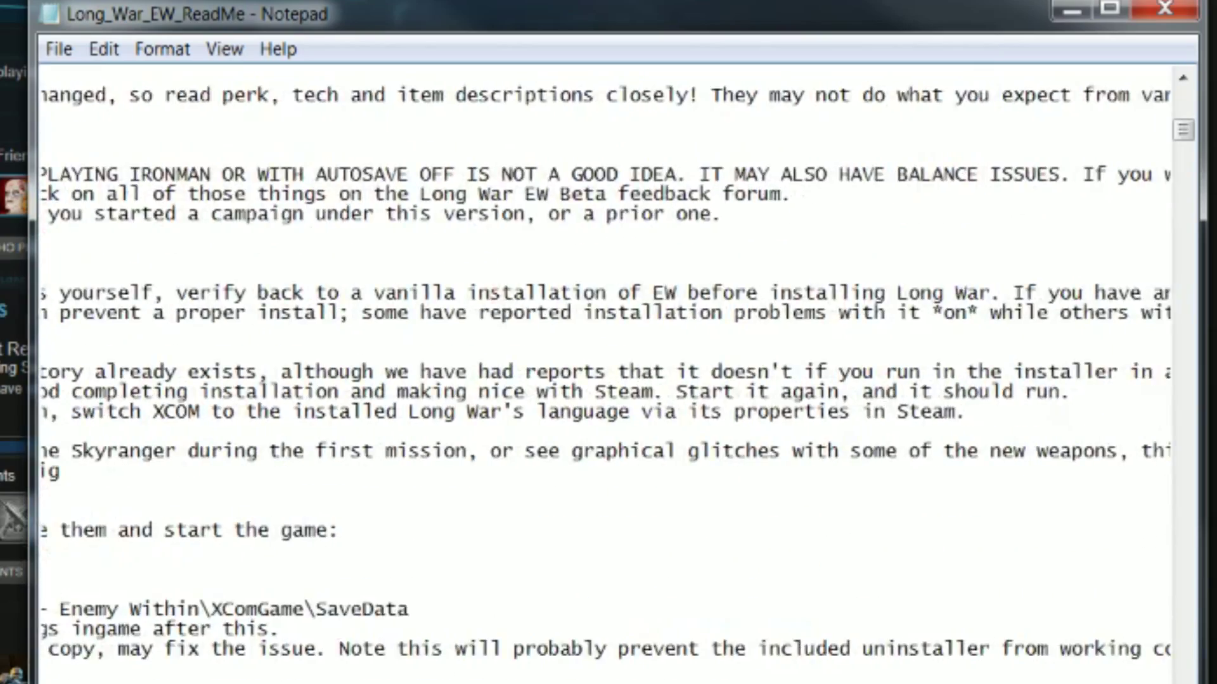
pyautogui.hscroll(-10, 609, 374)
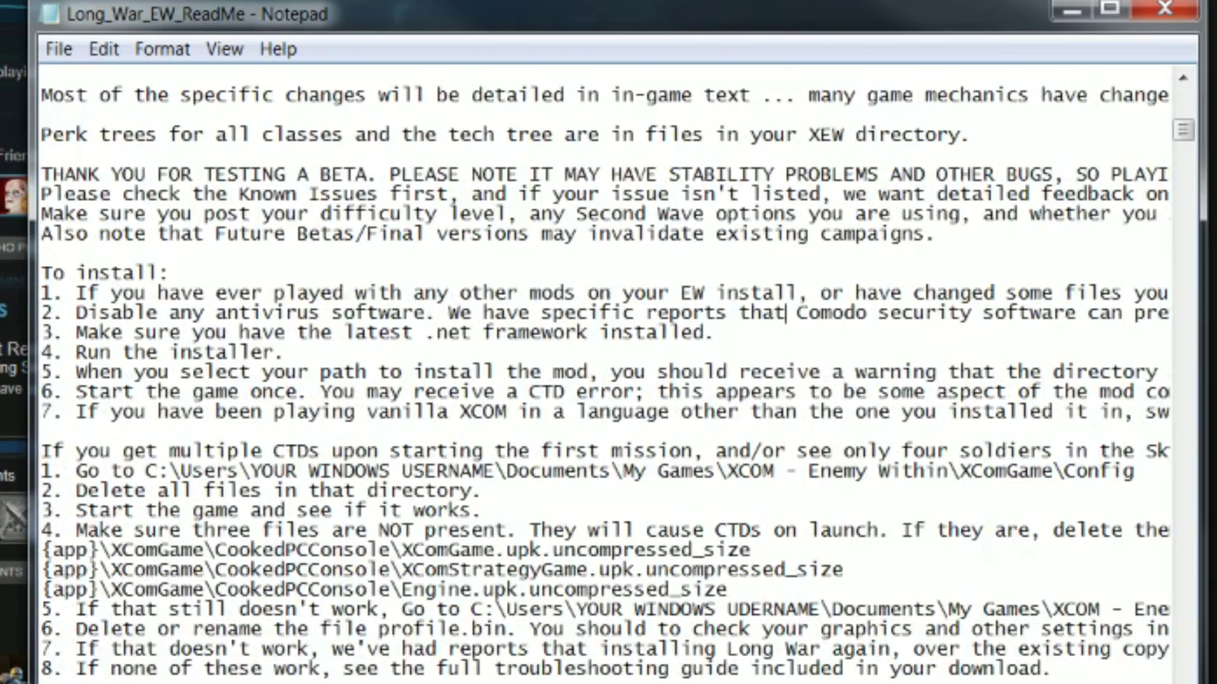
# Highlight the readme's .NET framework requirement, and open Microsoft's .NET Framework 4.5 download page from the Google results in the browser.
pyautogui.moveTo(75, 332); pyautogui.dragTo(634, 332)
pyautogui.moveTo(424, 332); pyautogui.dragTo(568, 332)
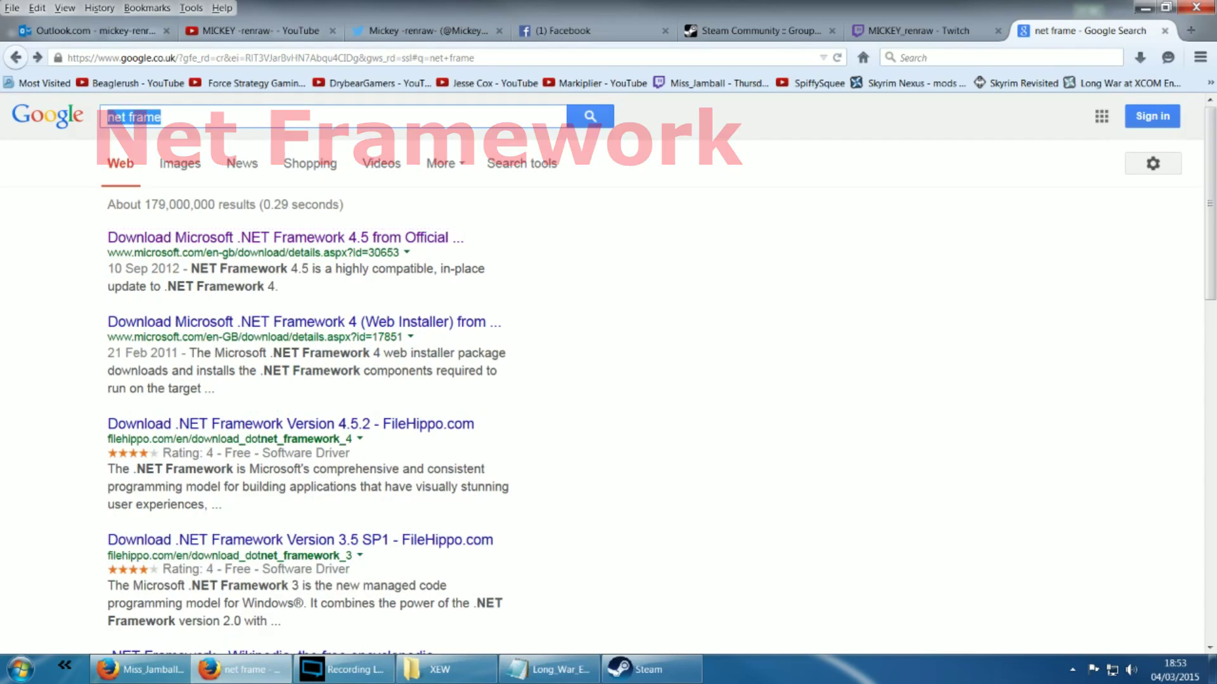
pyautogui.click(266, 238)
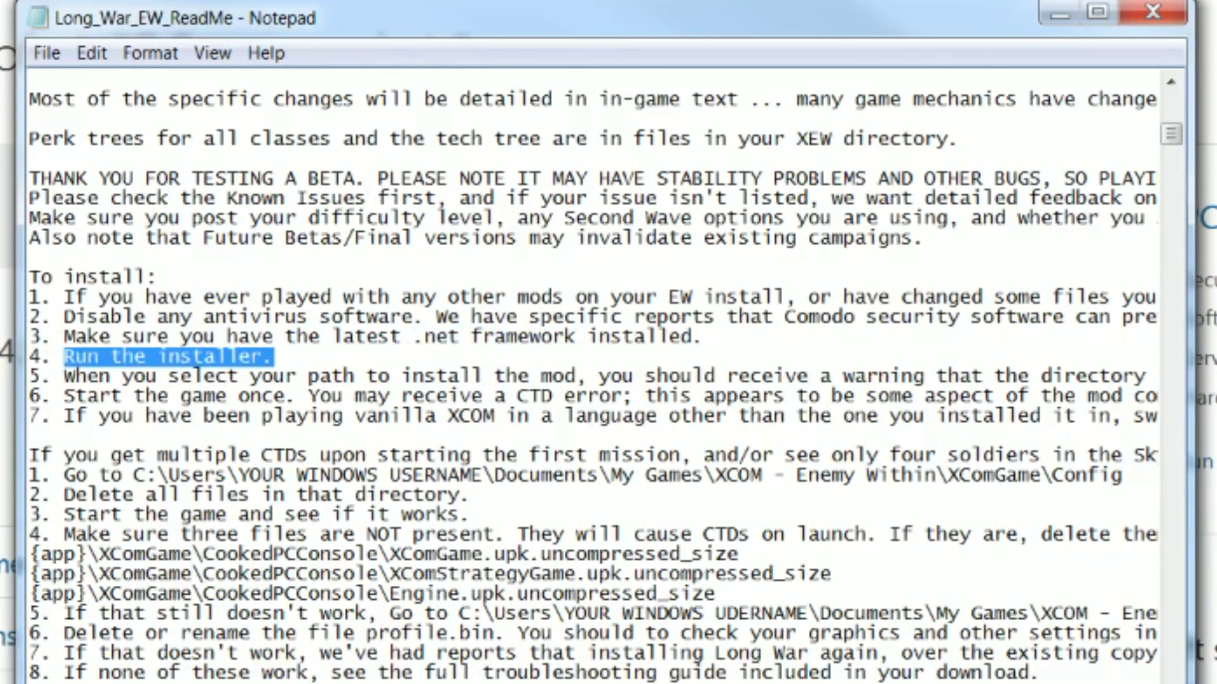
# Read installation instruction 5 in the readme about the install path and the existing-directory warning.
pyautogui.scroll(-1, 593, 374)
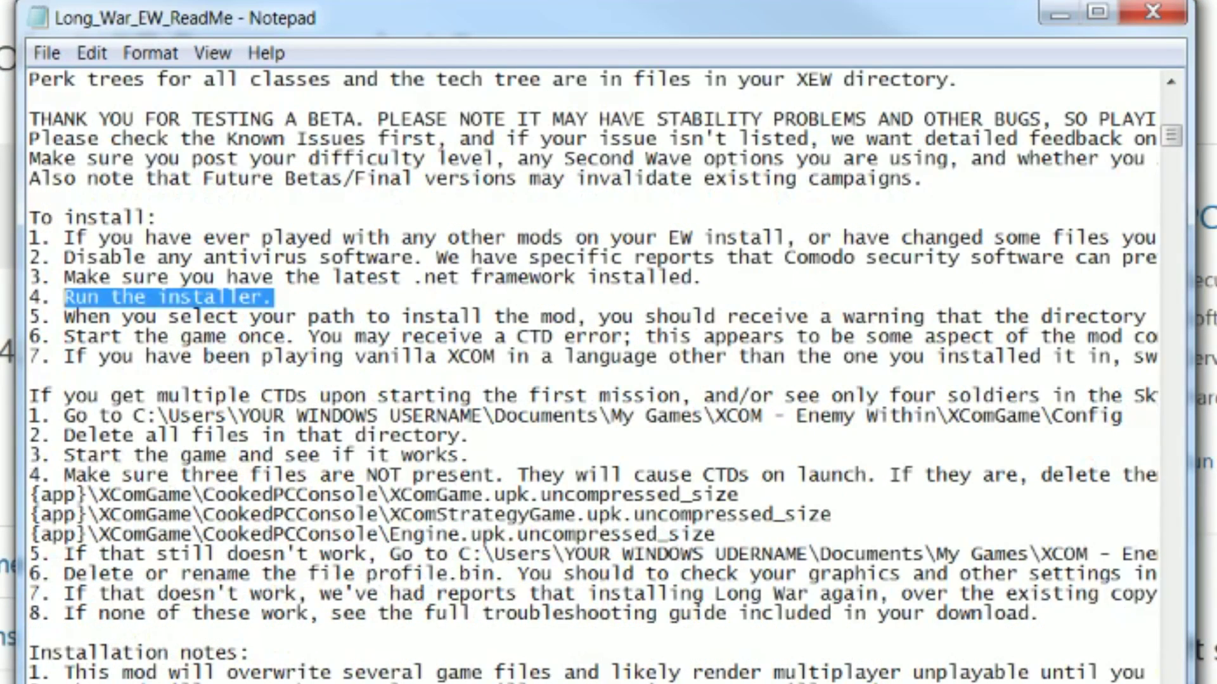
pyautogui.click(448, 316)
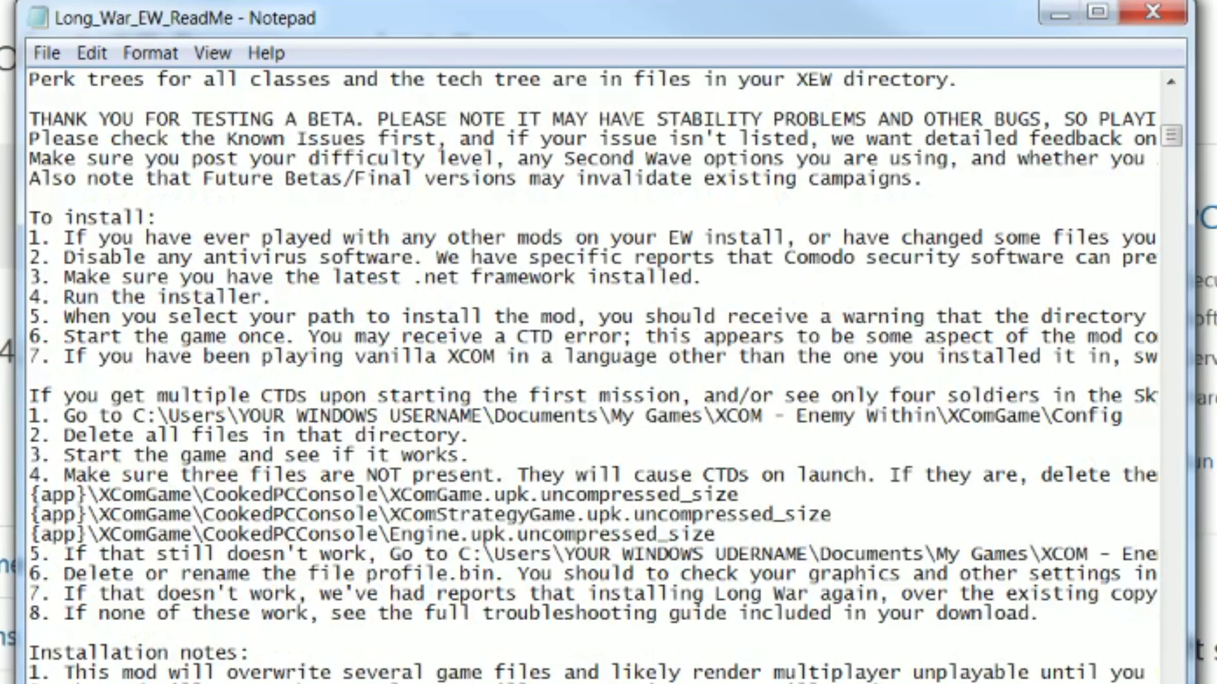
pyautogui.hscroll(1, 593, 376)
pyautogui.hscroll(15, 593, 376)
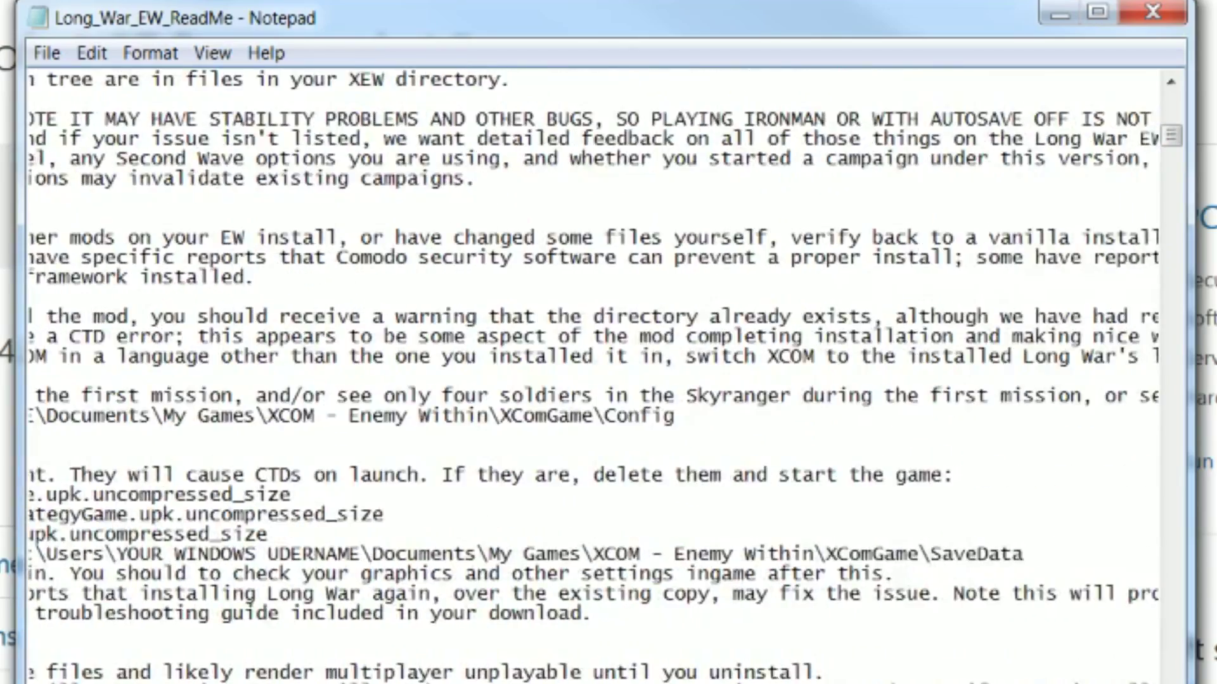
pyautogui.hscroll(20, 593, 376)
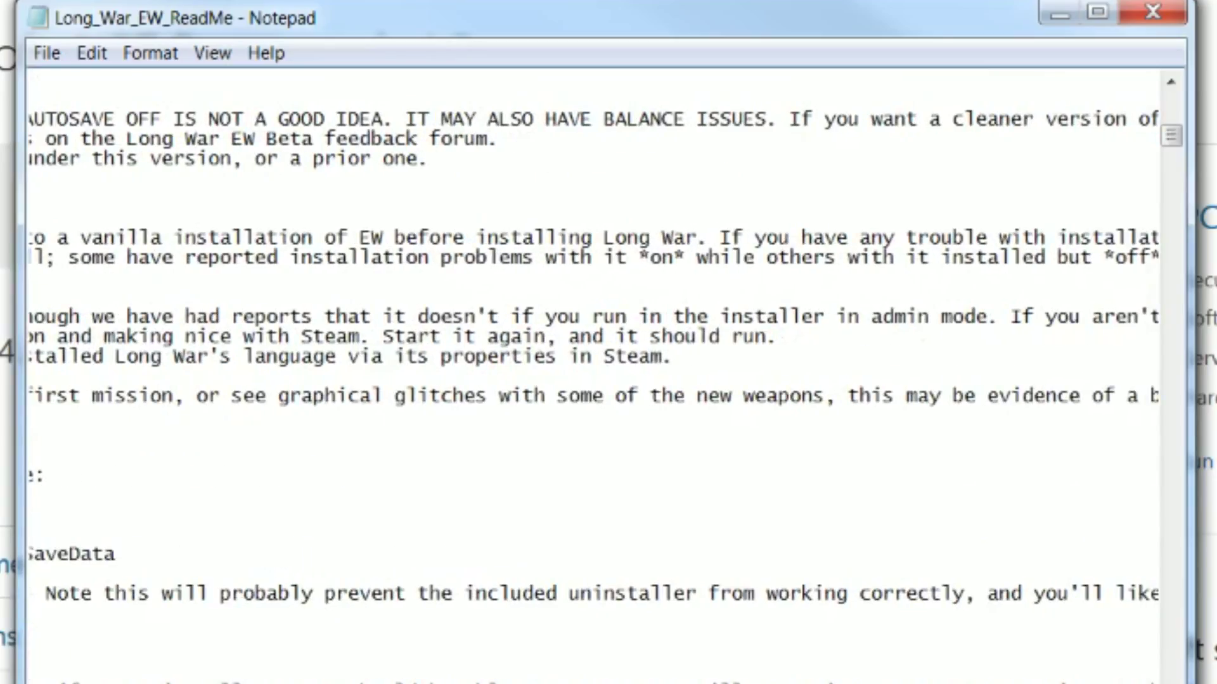
pyautogui.hscroll(-20, 593, 376)
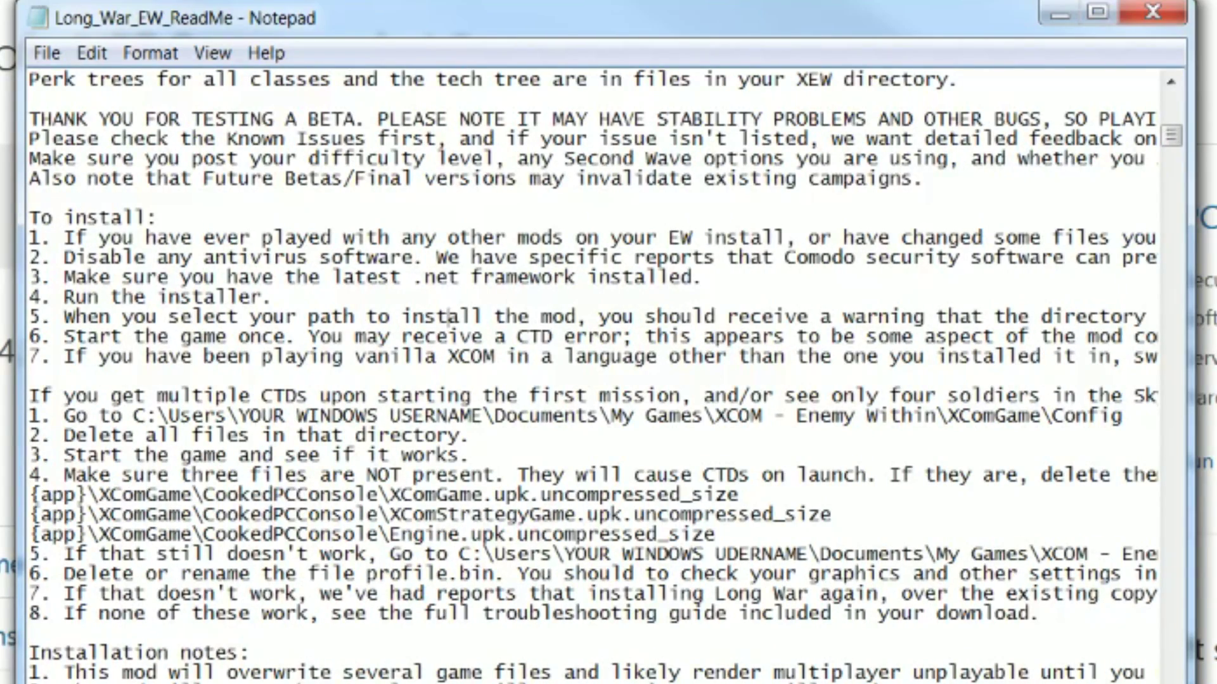
# Highlight and read installation instruction 6 about starting the game once and a possible CTD error.
pyautogui.moveTo(53, 337); pyautogui.dragTo(645, 336)
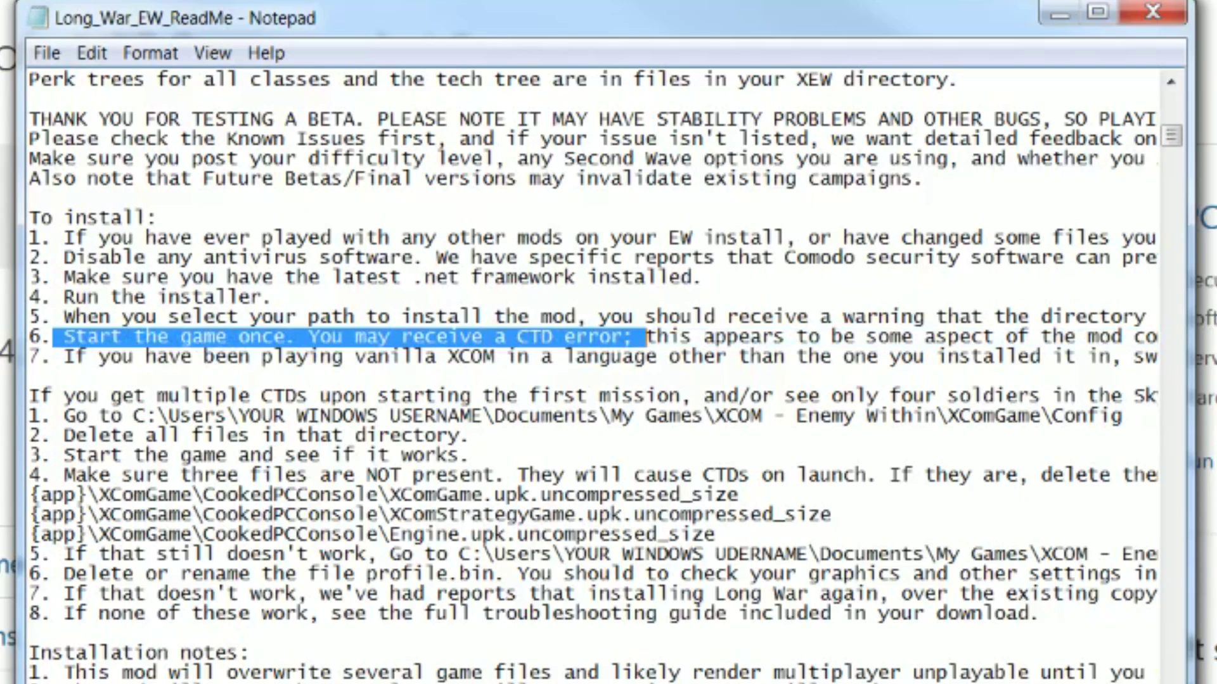
pyautogui.hscroll(8, 592, 376)
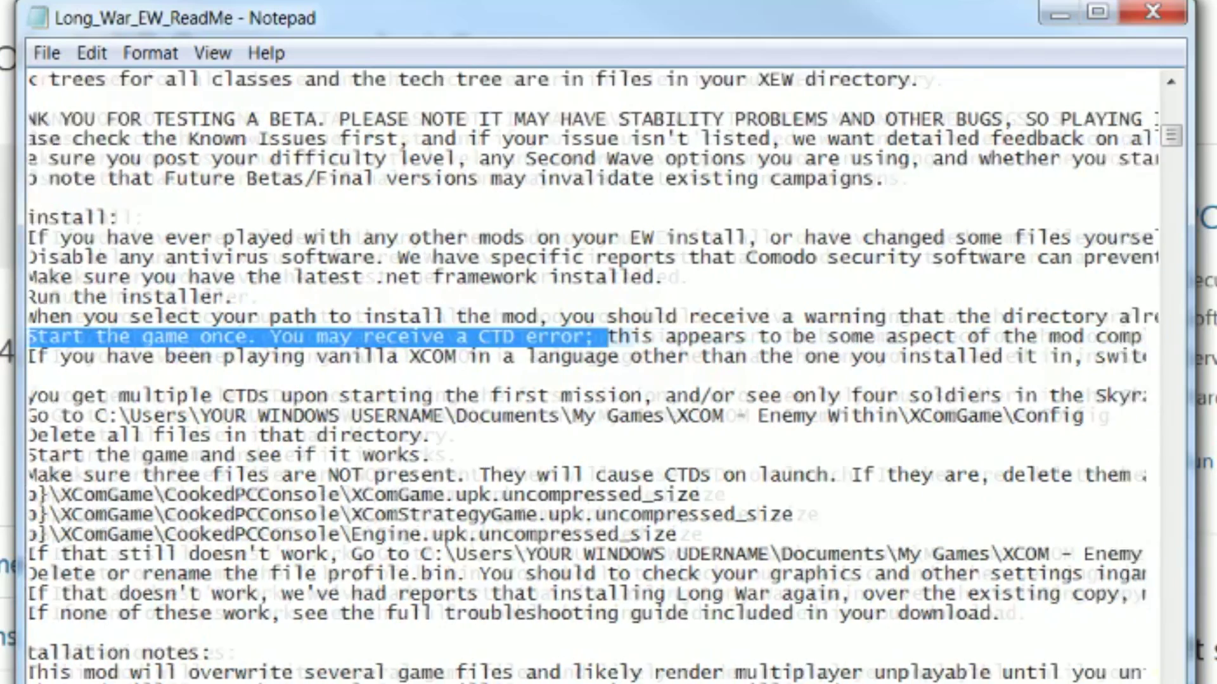
pyautogui.hscroll(3, 592, 376)
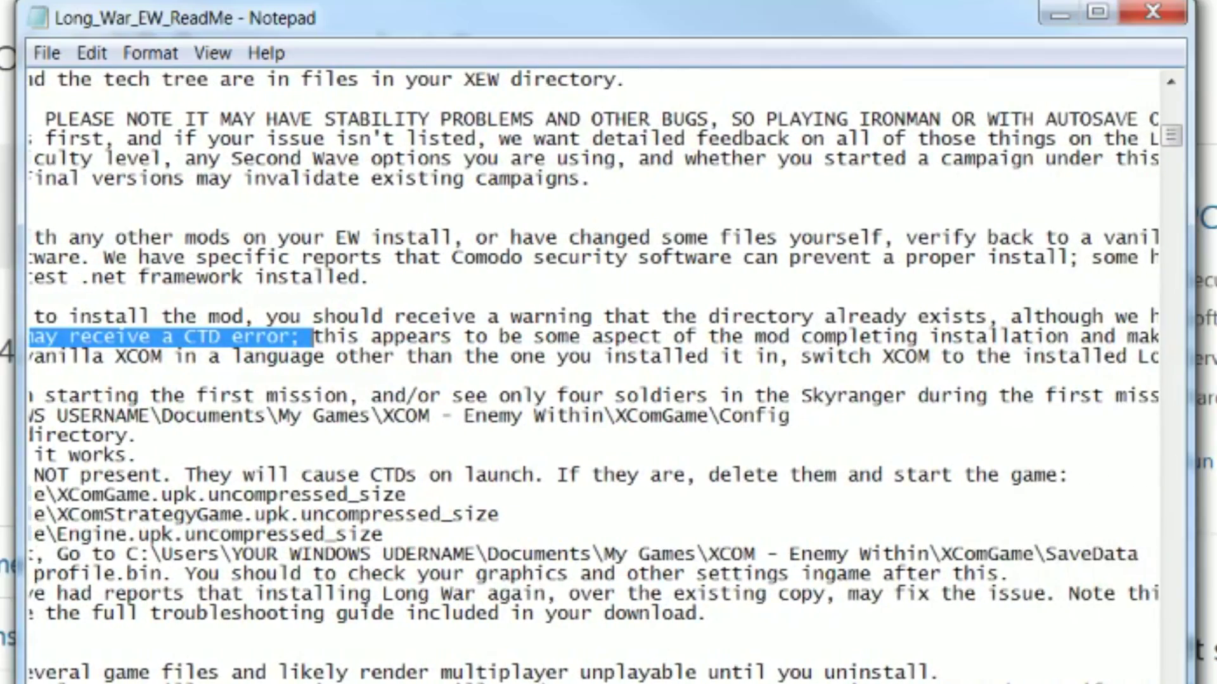
pyautogui.press('Home')
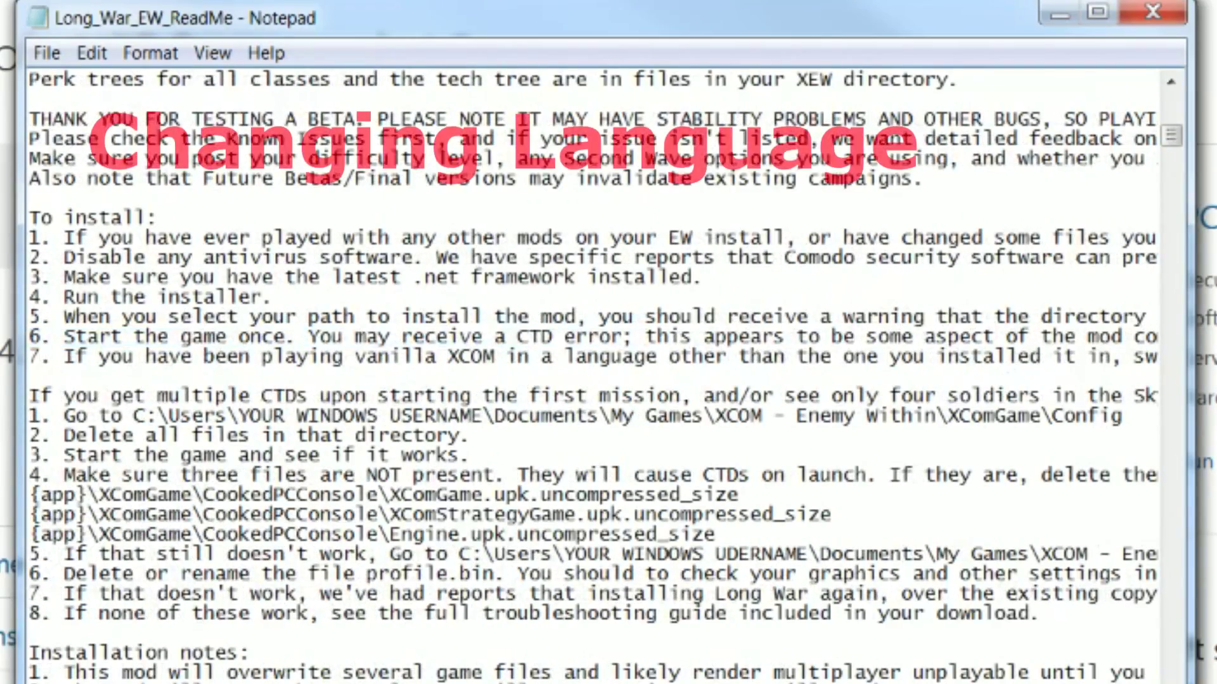
# Read installation instruction 7 about switching XCOM to the installed language through its Steam properties.
pyautogui.hscroll(4, 594, 376)
pyautogui.hscroll(10, 593, 377)
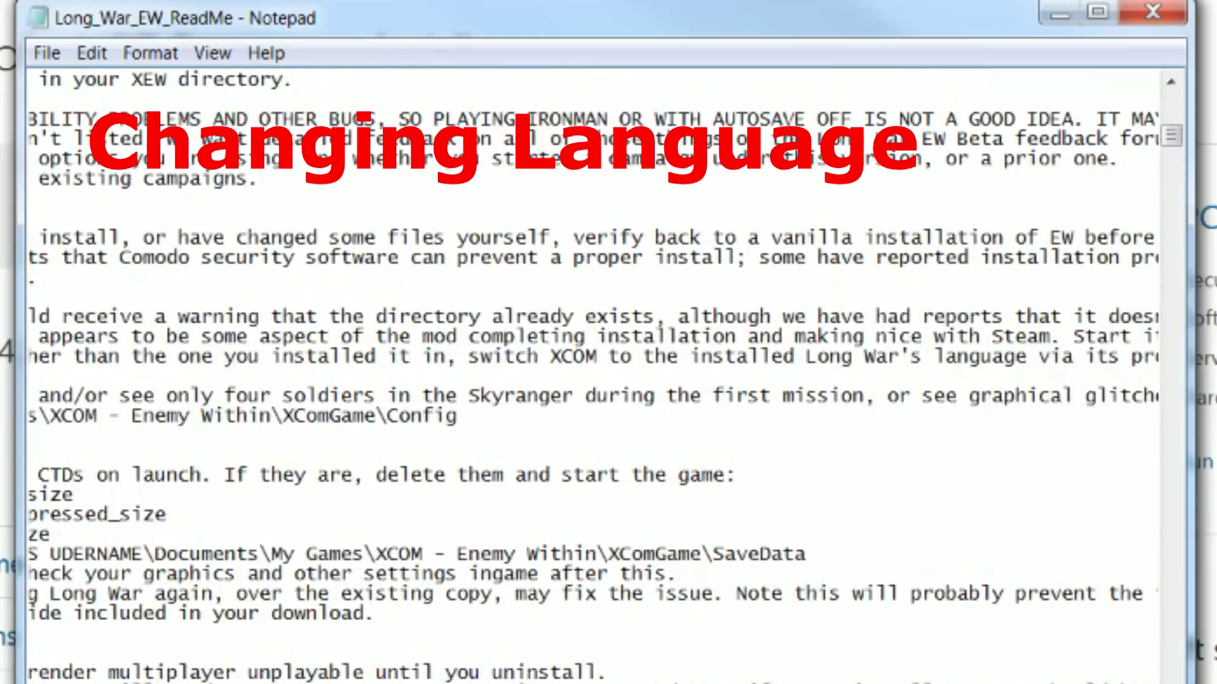
pyautogui.hscroll(5, 593, 376)
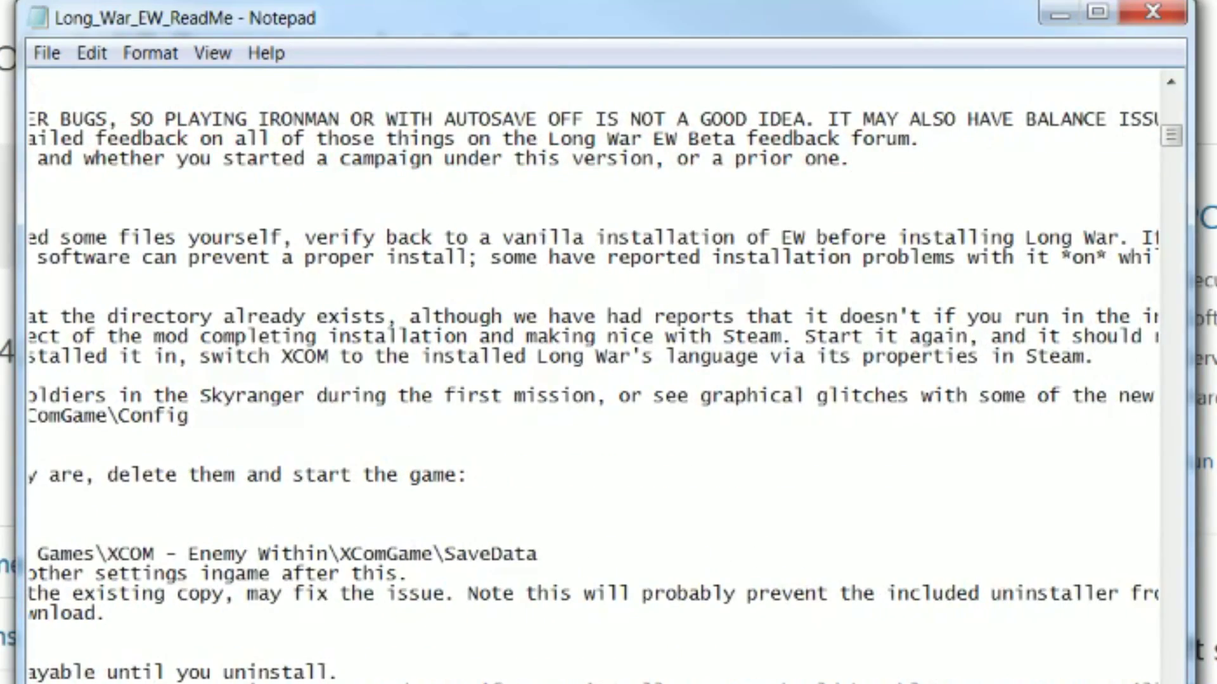
pyautogui.hscroll(-18, 592, 377)
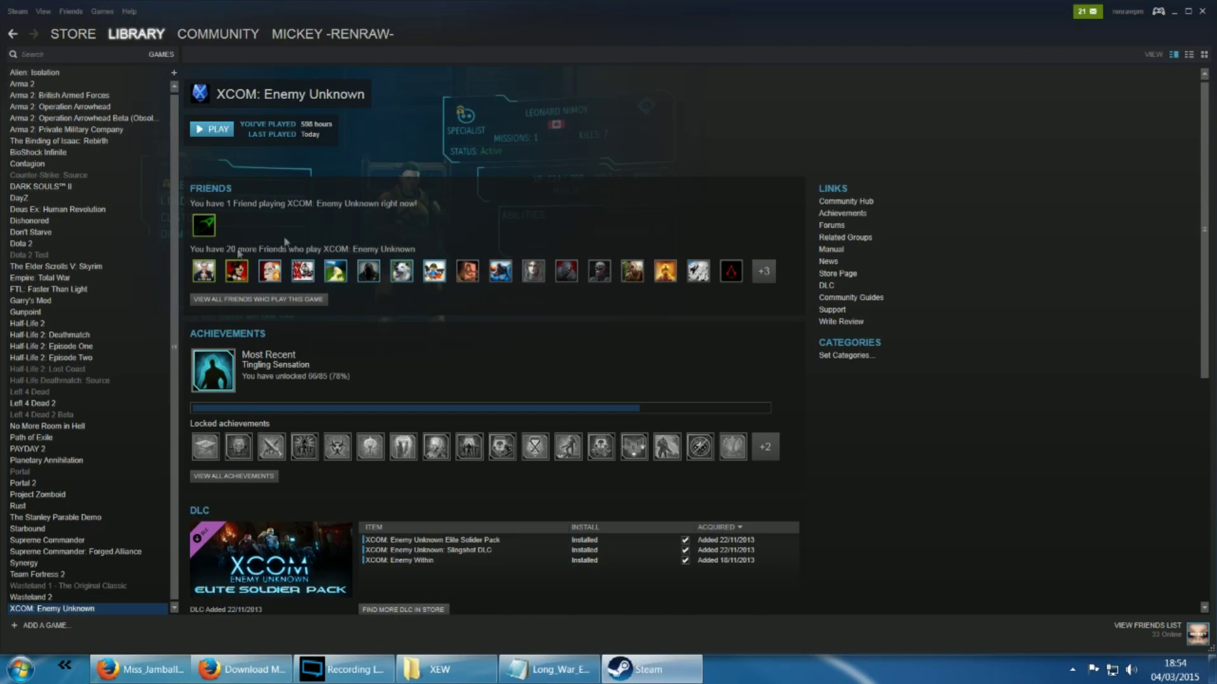
# Open the language properties of XCOM: Enemy Unknown in Steam and view the available languages without choosing another one.
pyautogui.rightClick(114, 610)
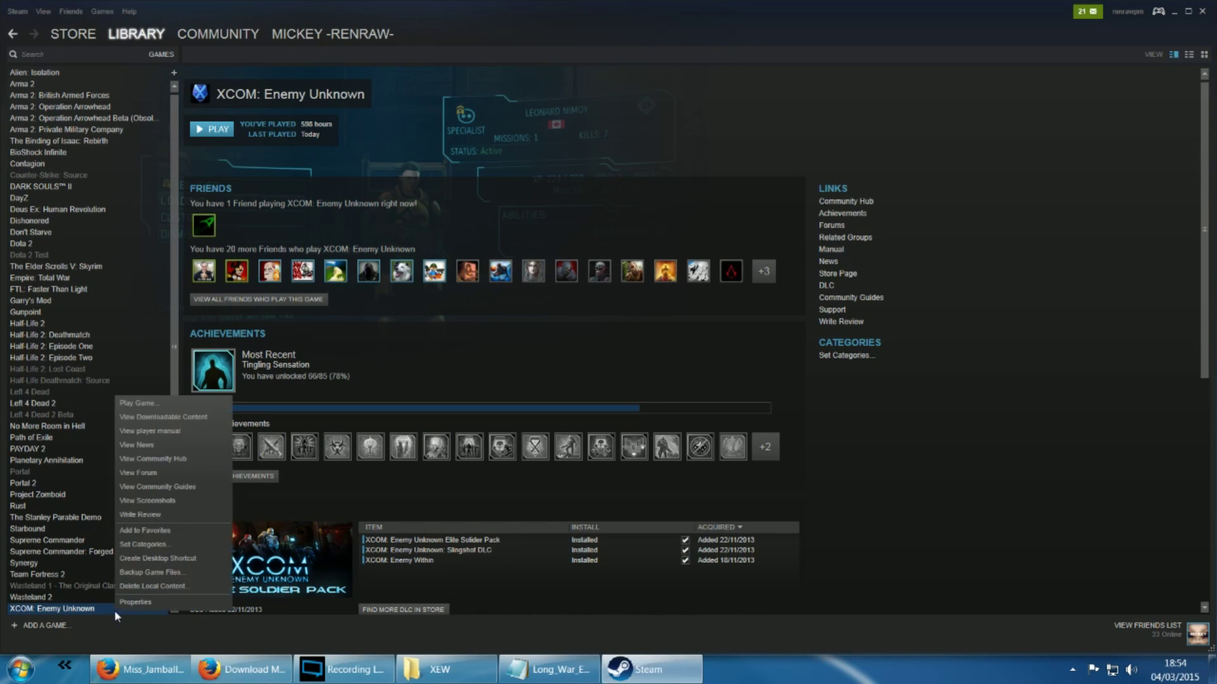
pyautogui.click(140, 602)
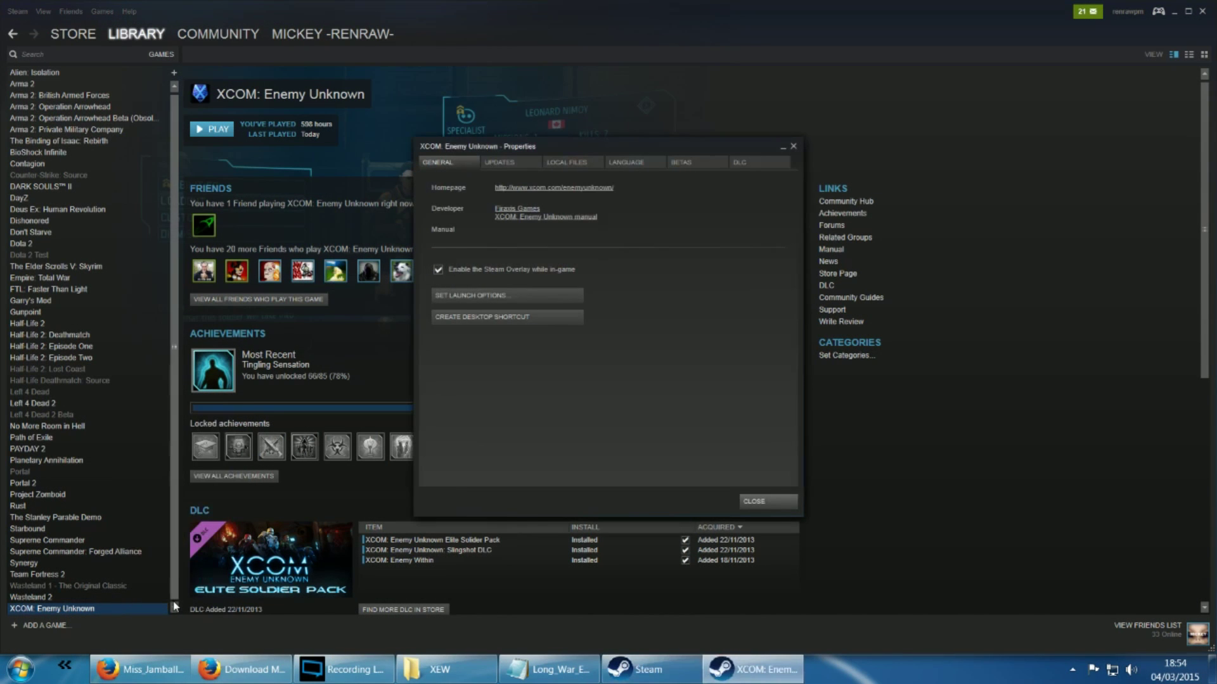
pyautogui.click(628, 163)
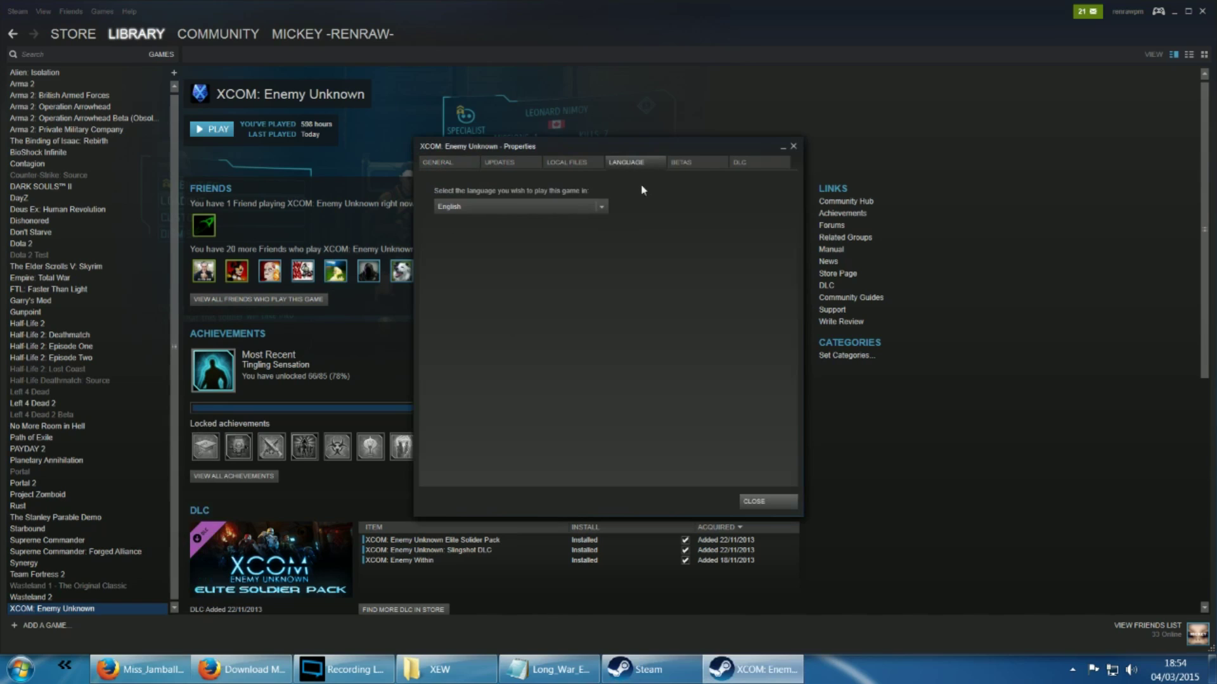
pyautogui.click(602, 206)
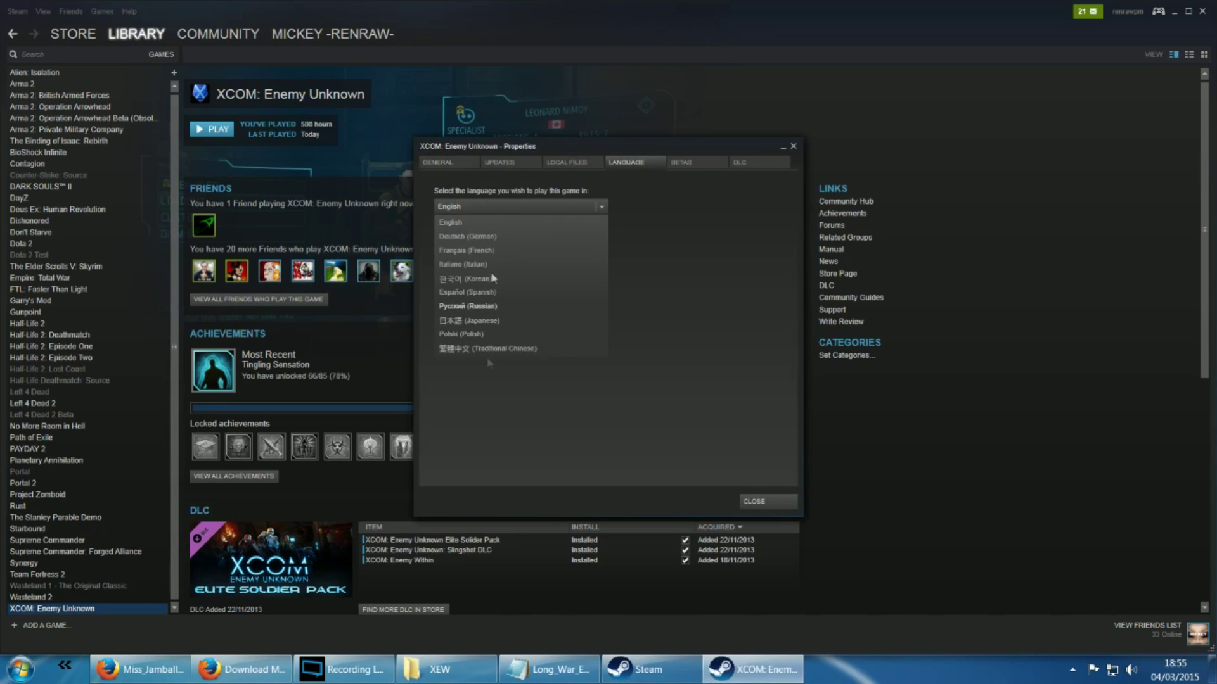
pyautogui.click(730, 210)
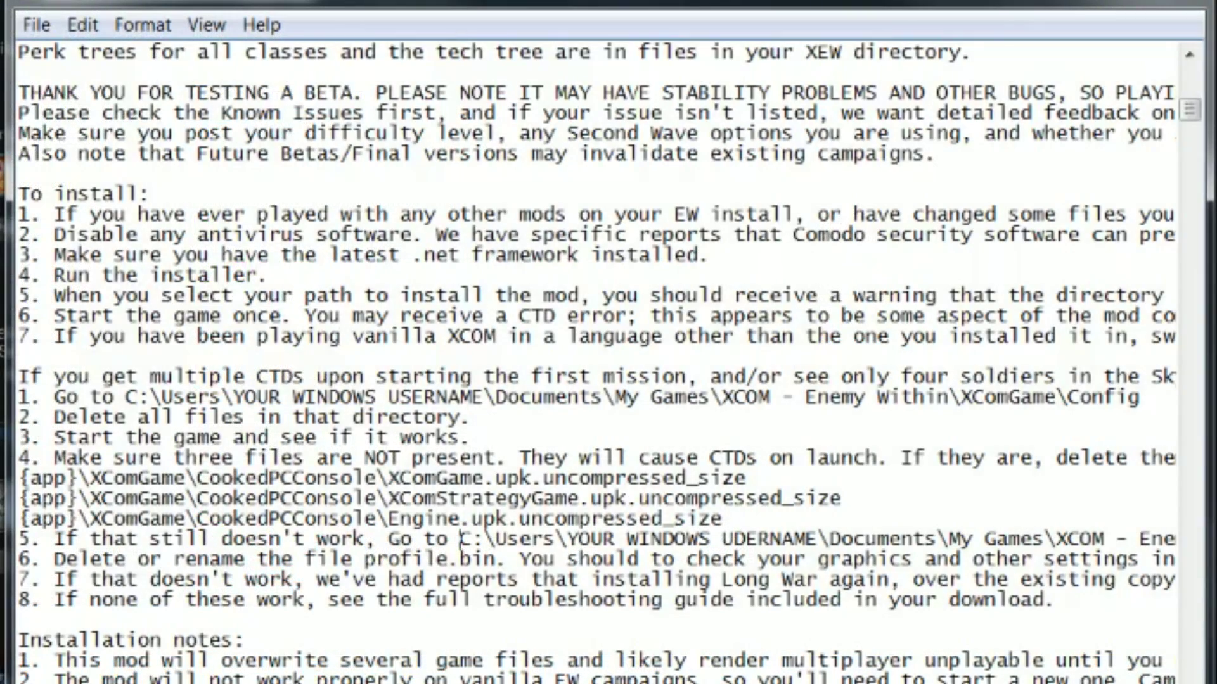
# Return to the readme and examine the troubleshooting instructions for multiple CTDs on the first mission.
pyautogui.scroll(-2, 461, 417)
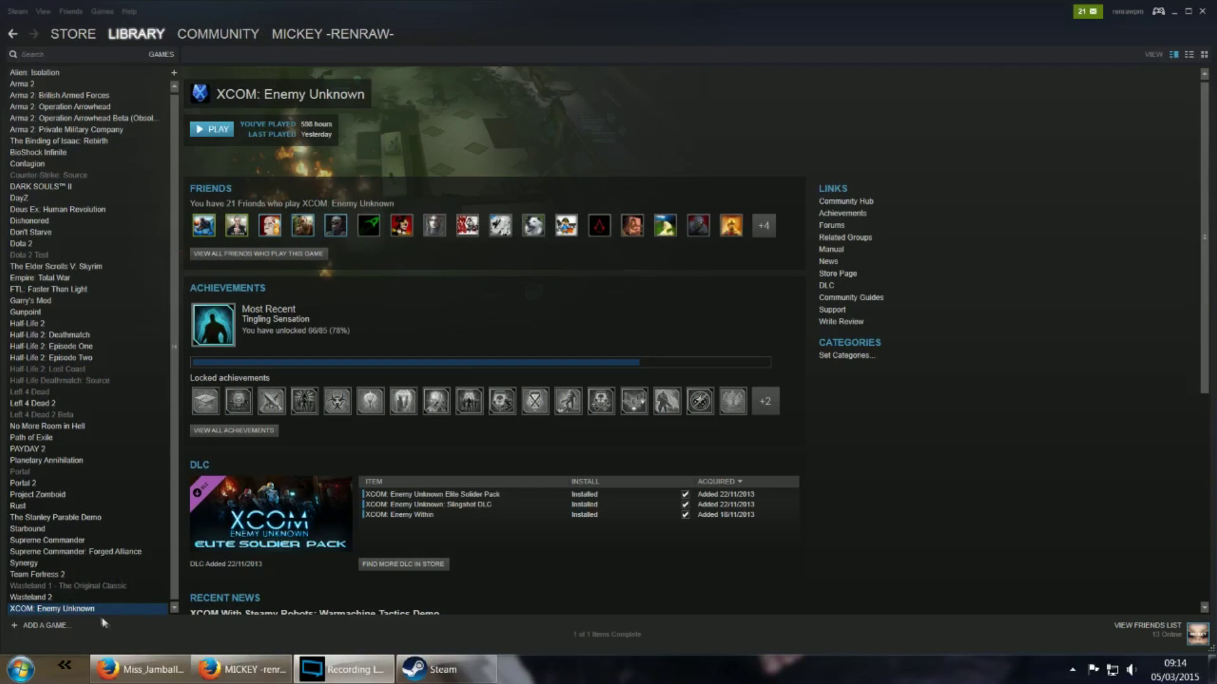
# Open the properties of XCOM: Enemy Unknown in the Steam library.
pyautogui.rightClick(103, 610)
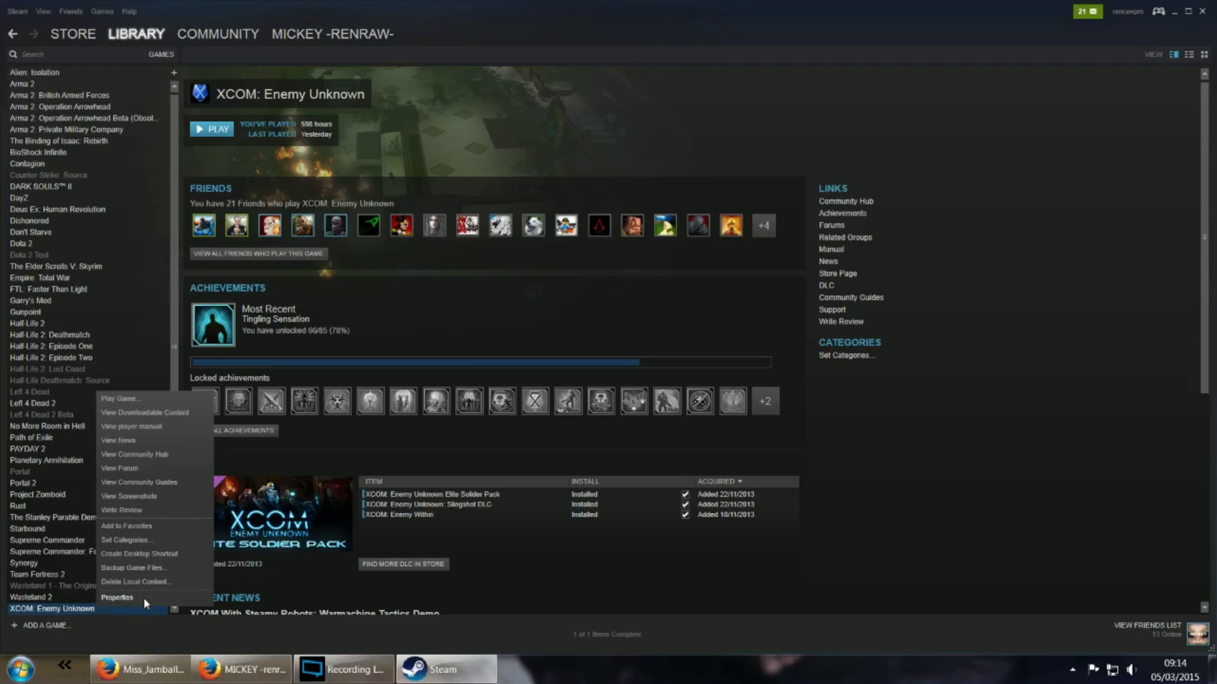
pyautogui.click(126, 597)
pyautogui.click(569, 166)
pyautogui.click(551, 212)
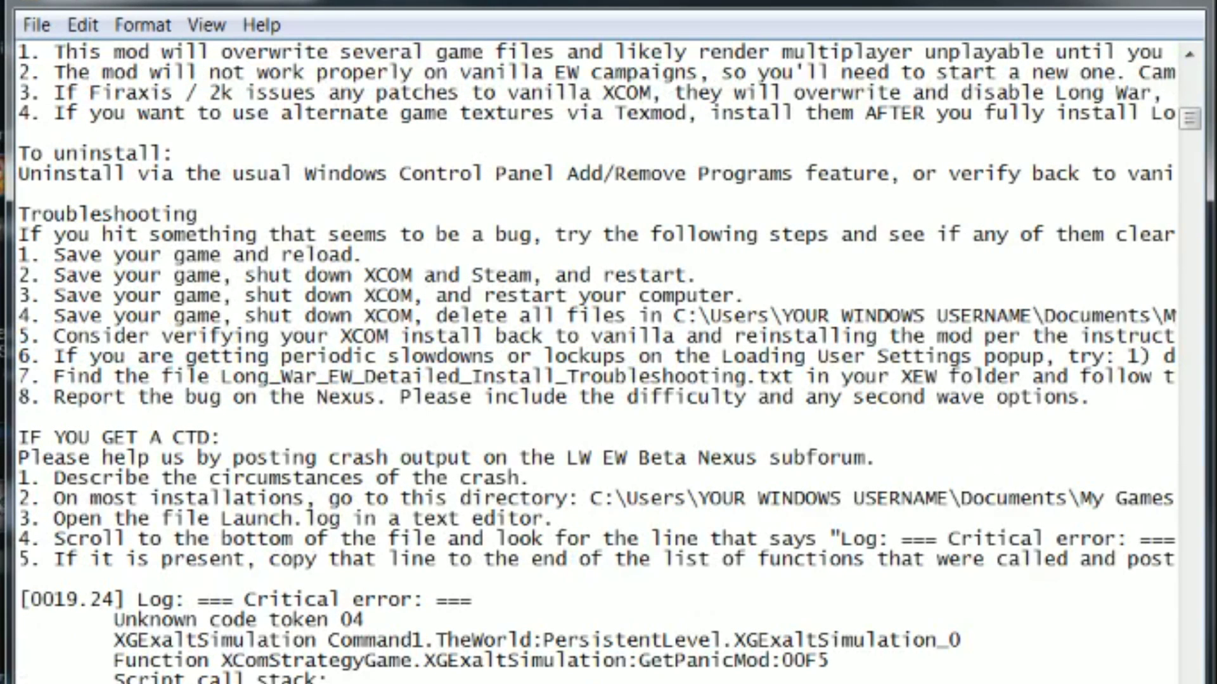
# Read the full lines of the readme's Troubleshooting and CTD reporting instructions in Notepad.
pyautogui.hscroll(3, 595, 361)
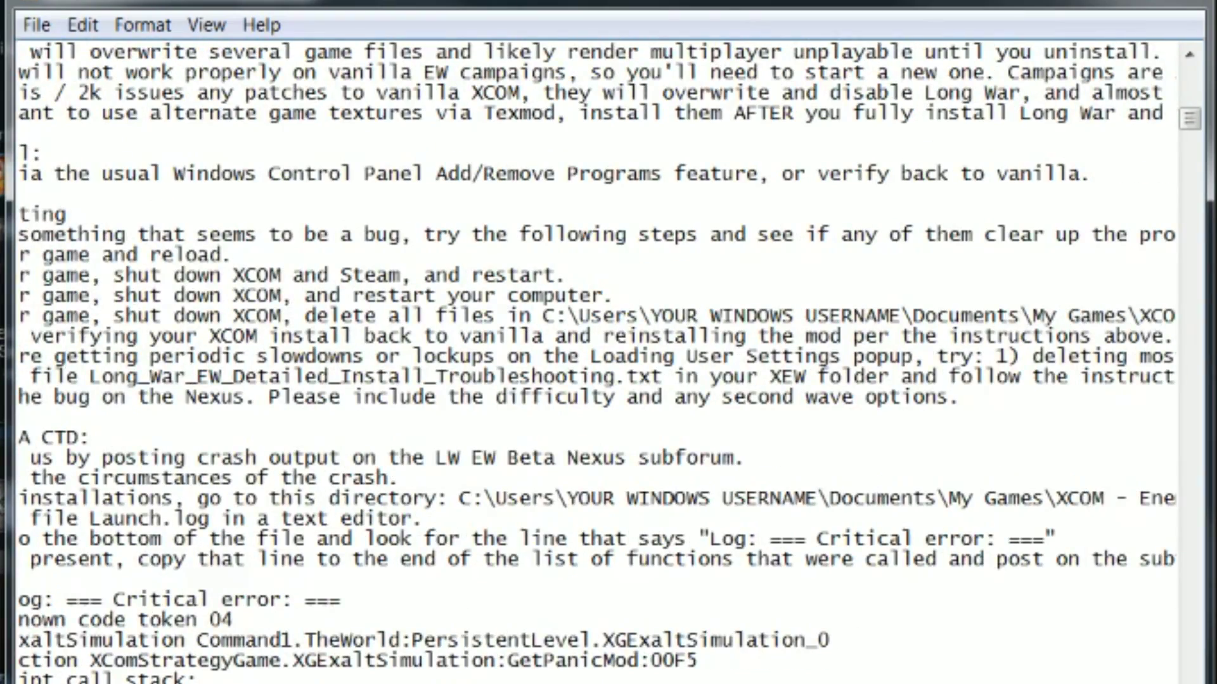
pyautogui.hscroll(2, 595, 362)
pyautogui.hscroll(3, 596, 361)
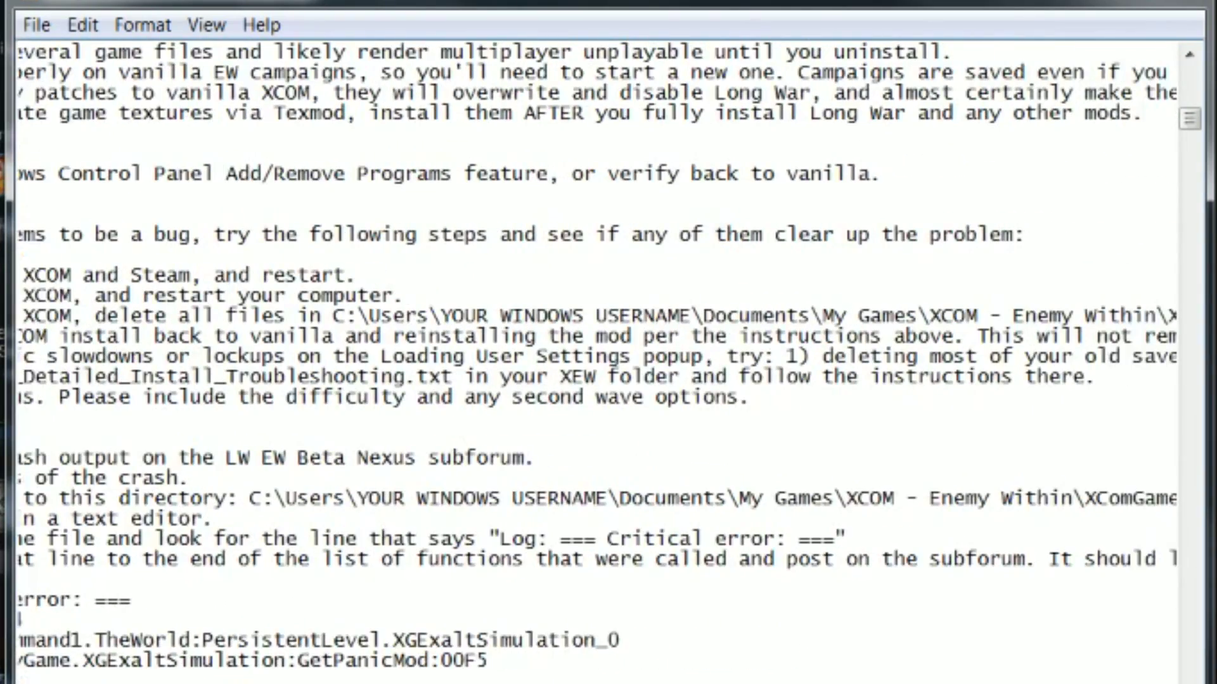
pyautogui.hscroll(4, 596, 361)
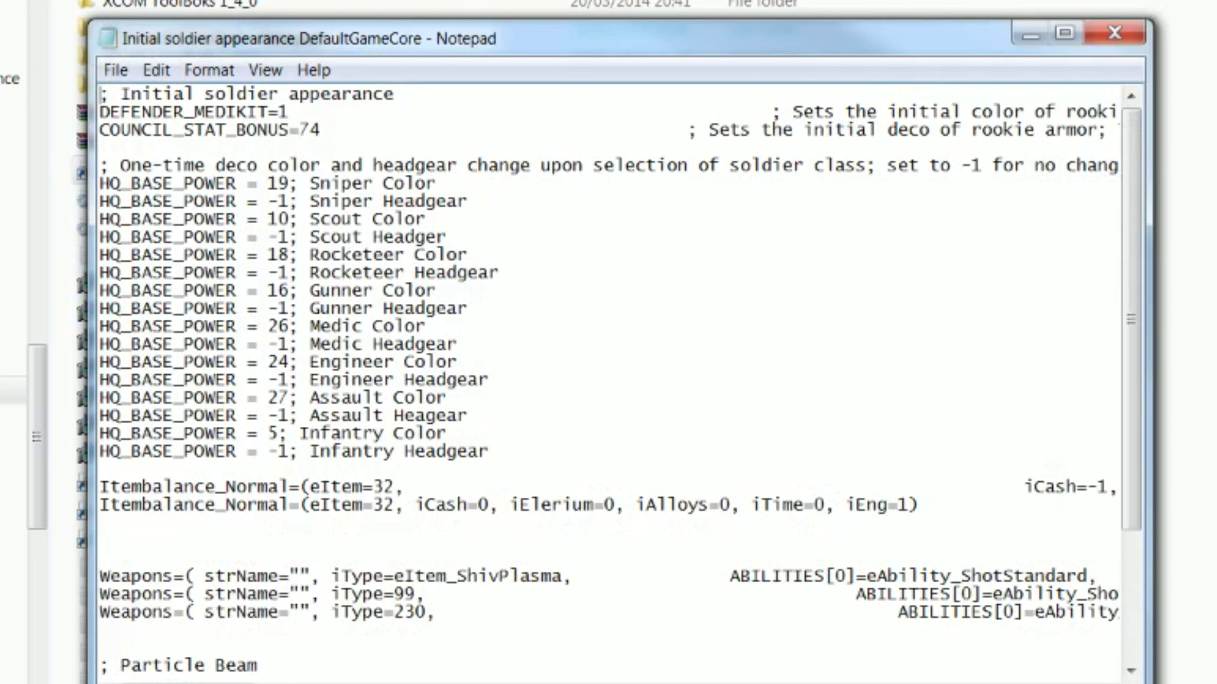
# Take the "; Initial soldier appearance" heading from the saved appearance notes and find that section in DefaultGameCore.
pyautogui.moveTo(394, 94); pyautogui.dragTo(99, 94)
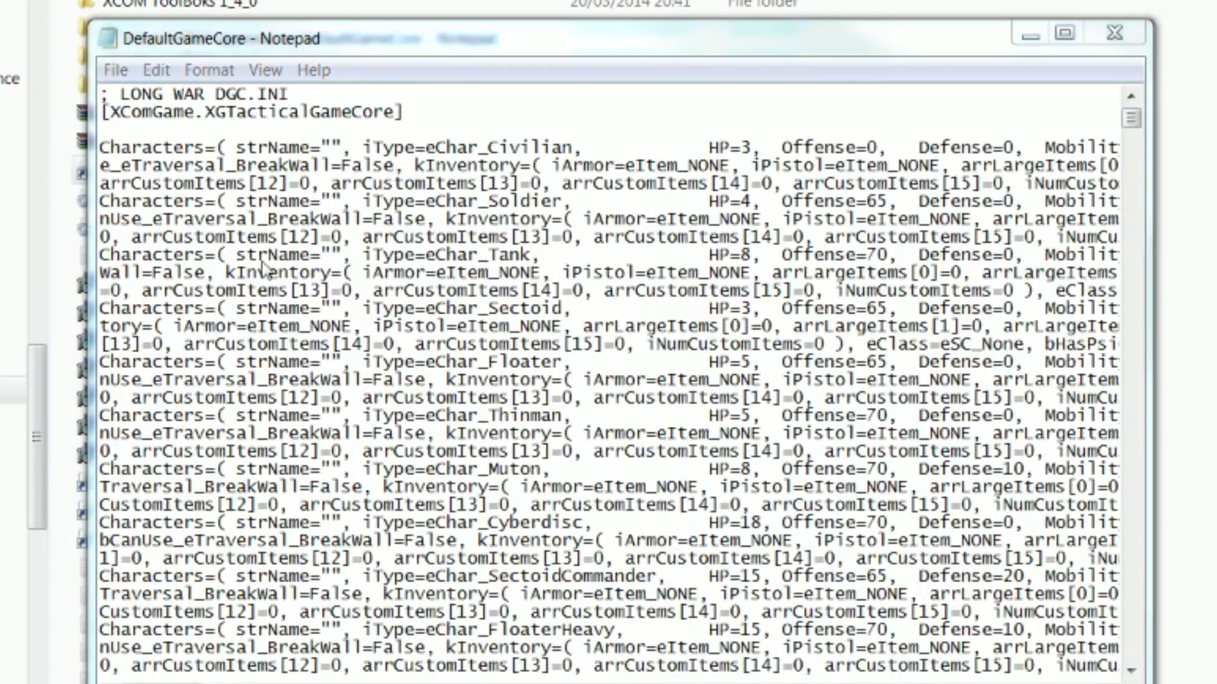
pyautogui.hotkey('ctrl', 'f')
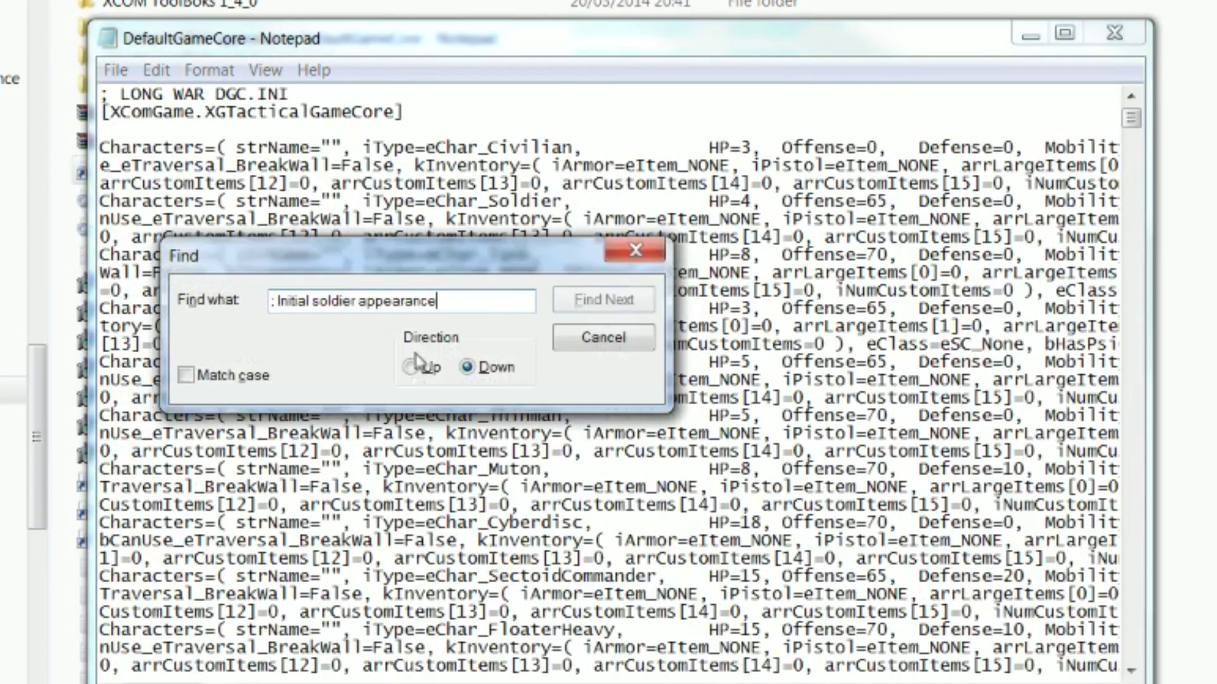
pyautogui.click(602, 300)
pyautogui.click(603, 342)
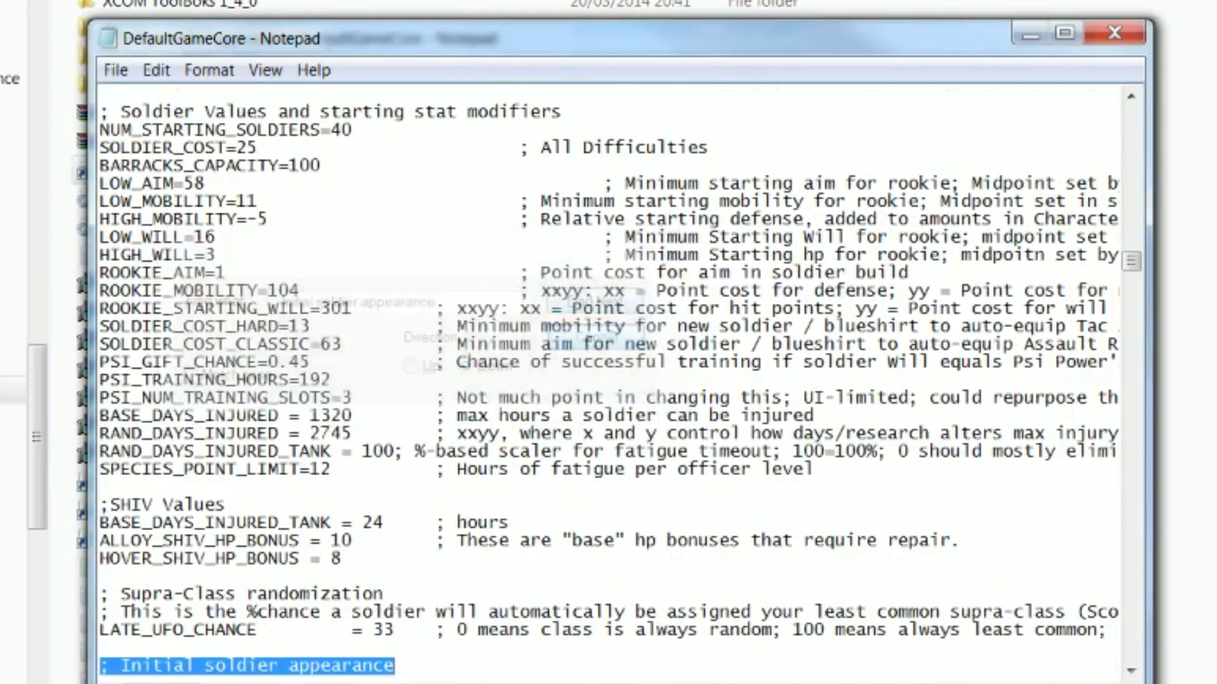
pyautogui.scroll(-9, 761, 317)
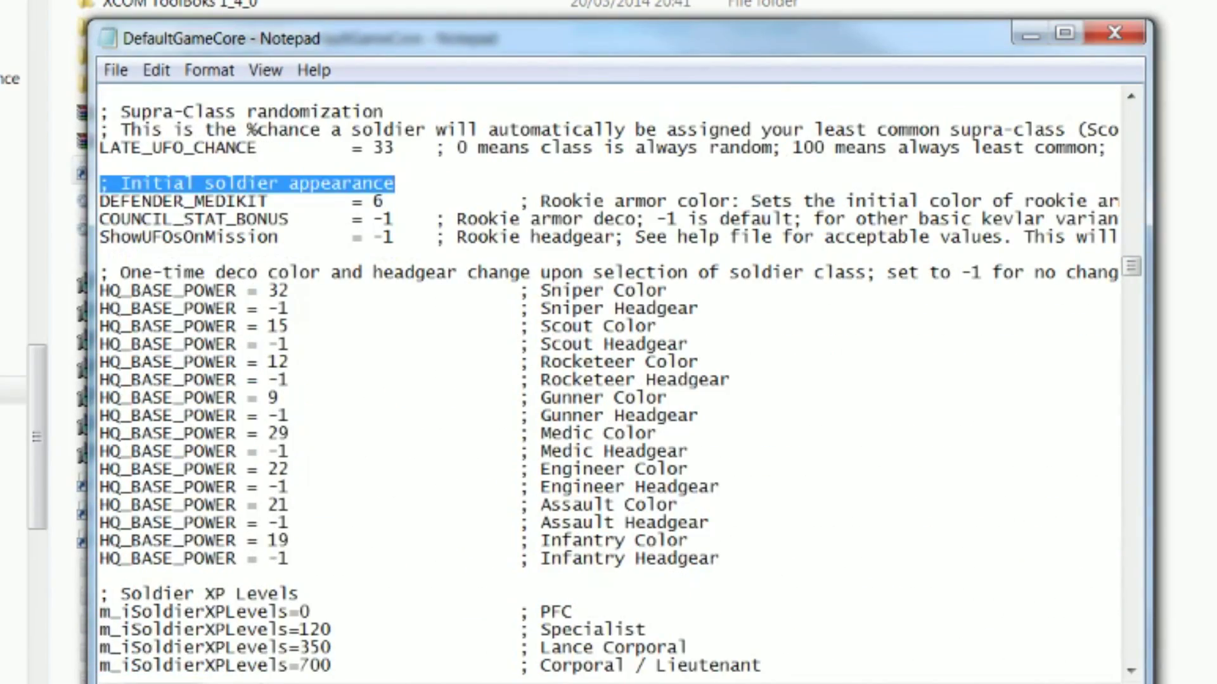
# Set the HQ_BASE_POWER class colors to 19 for Sniper, 10 for Scout, 18 for Rocketeer and 16 for Gunner.
pyautogui.doubleClick(278, 290)
pyautogui.write('19')
pyautogui.doubleClick(278, 326)
pyautogui.write('10')
pyautogui.doubleClick(277, 362)
pyautogui.write('18')
pyautogui.doubleClick(272, 398)
pyautogui.write('16')
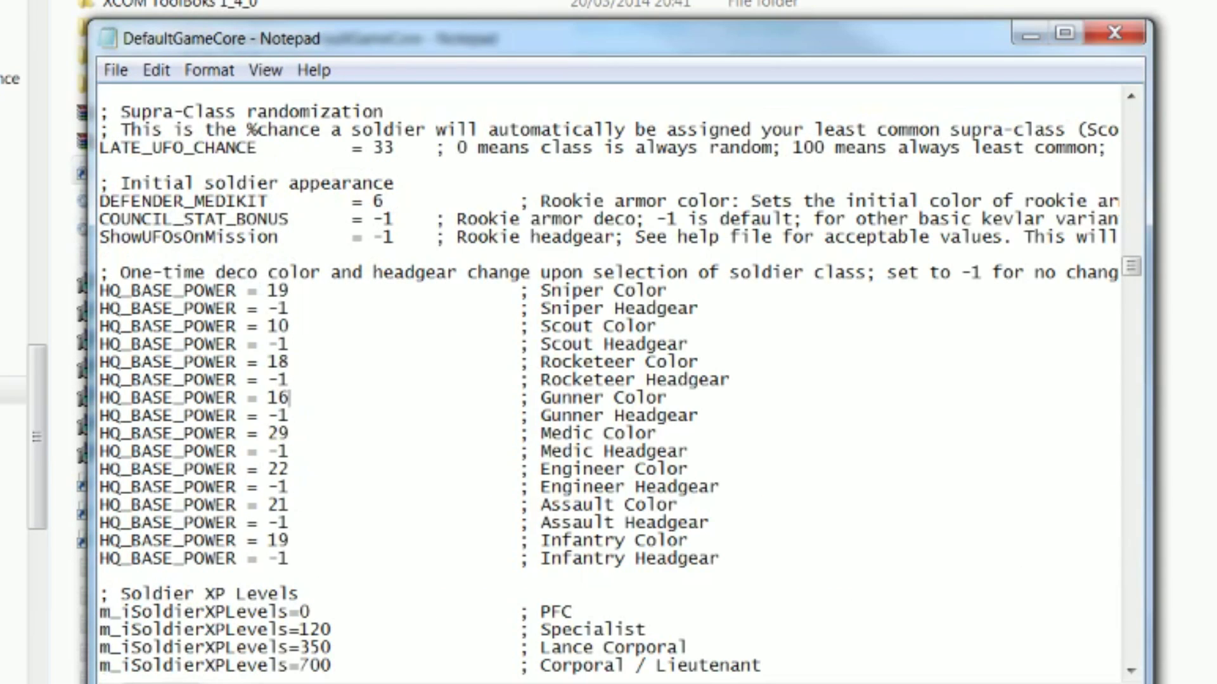
# Set the HQ_BASE_POWER class colors to 26 for Medic, 24 for Engineer, 27 for Assault and 5 for Infantry.
pyautogui.doubleClick(277, 432)
pyautogui.write('26')
pyautogui.doubleClick(278, 469)
pyautogui.write('24')
pyautogui.doubleClick(277, 505)
pyautogui.write('27')
pyautogui.doubleClick(278, 541)
pyautogui.write('5')
pyautogui.scroll(-1, 608, 380)
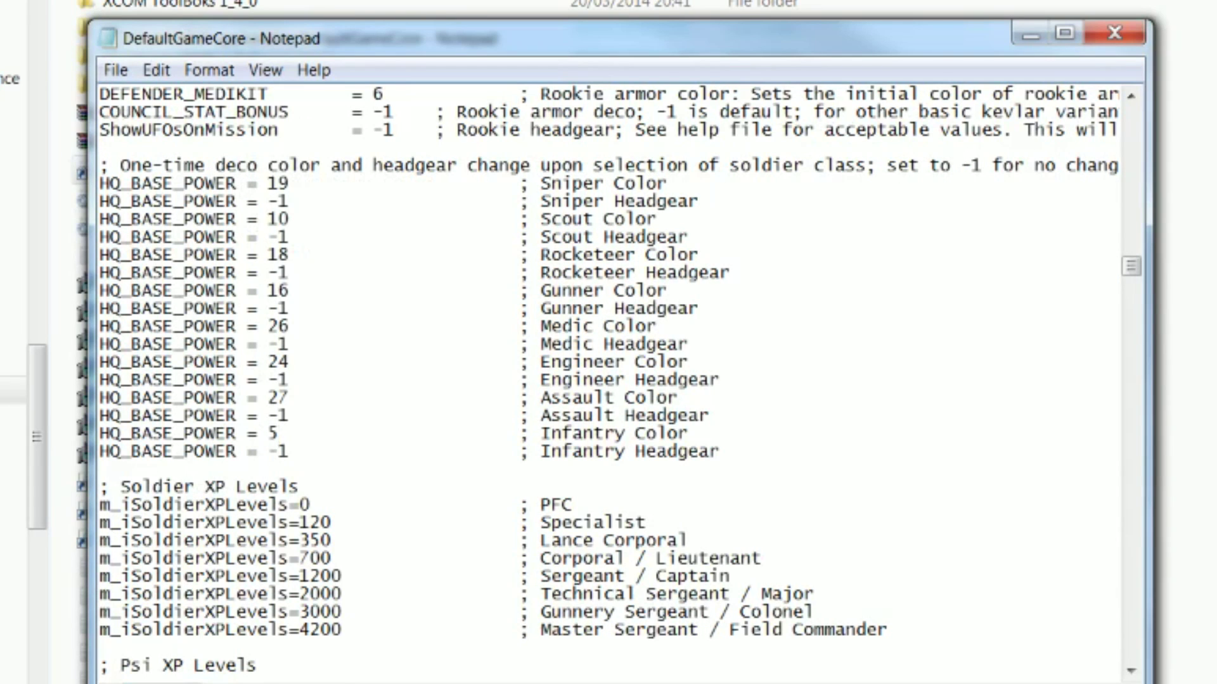
pyautogui.scroll(3, 436, 451)
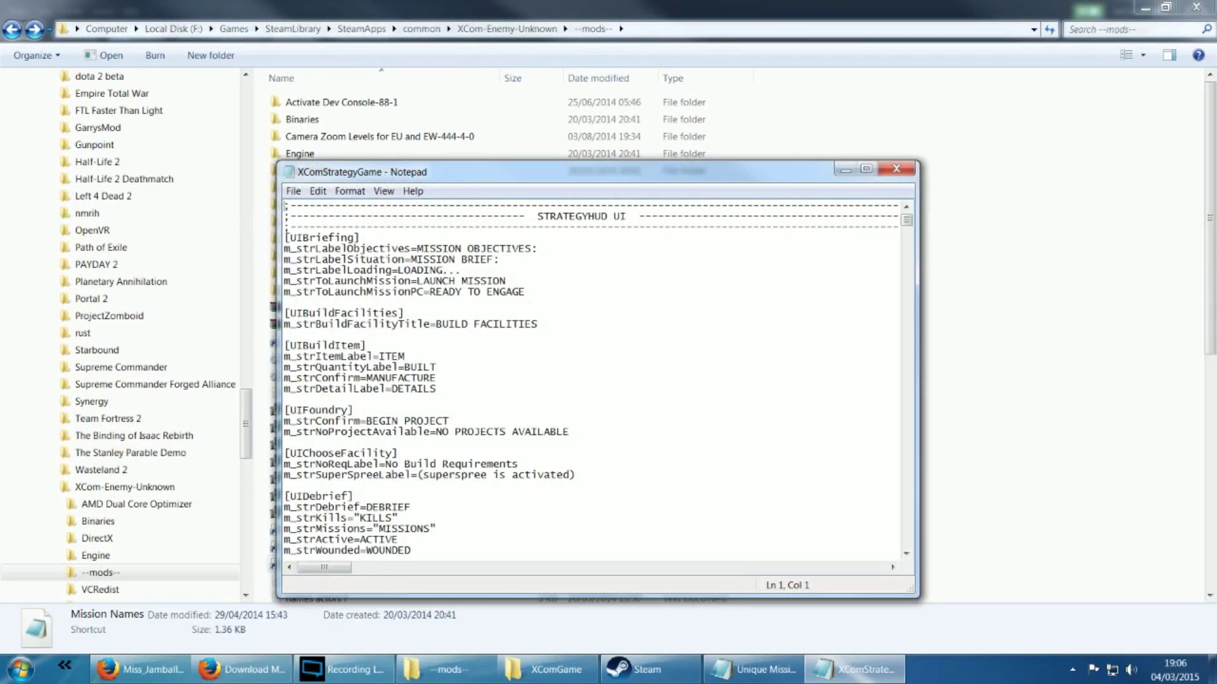
# Search the XComStrategyGame file for "firstop" to locate the operation name entries.
pyautogui.scroll(-10, 596, 380)
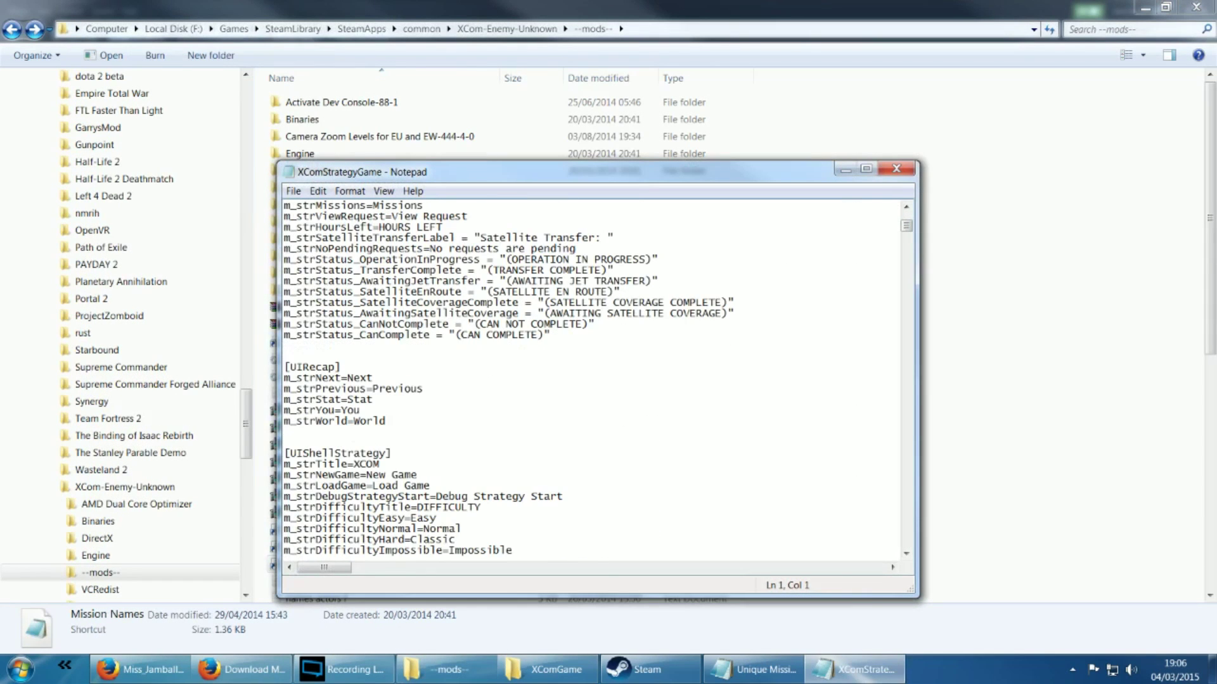
pyautogui.hotkey('ctrl', 'f')
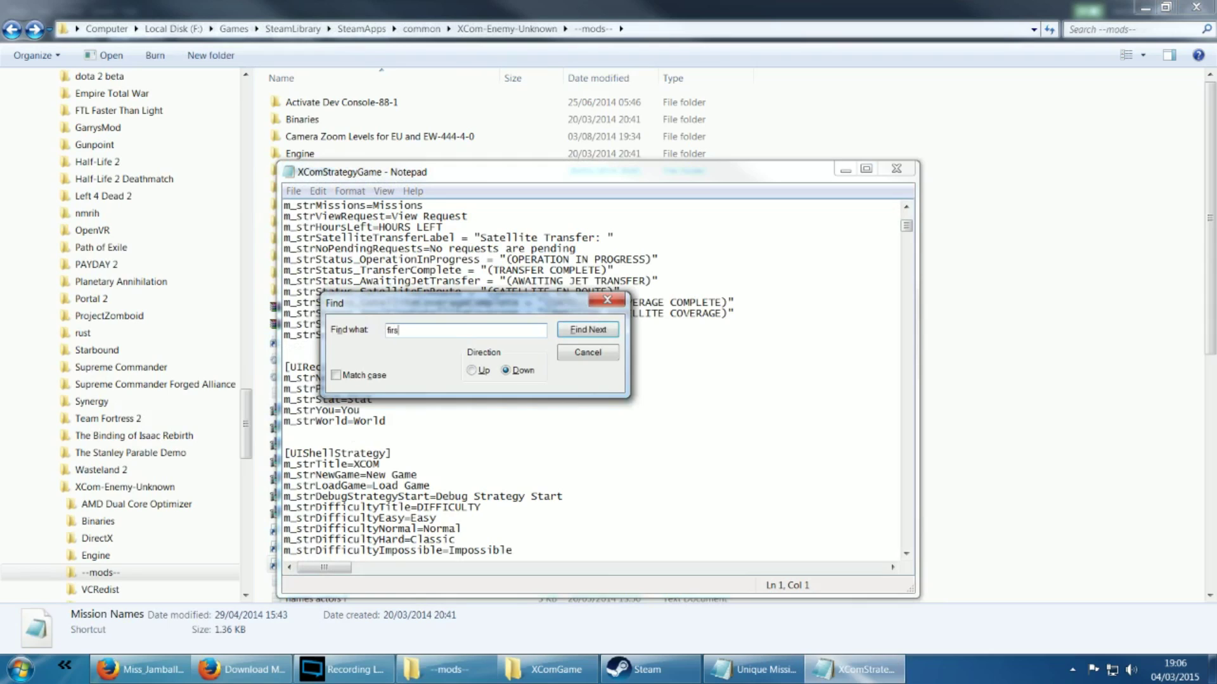
pyautogui.press('Return')
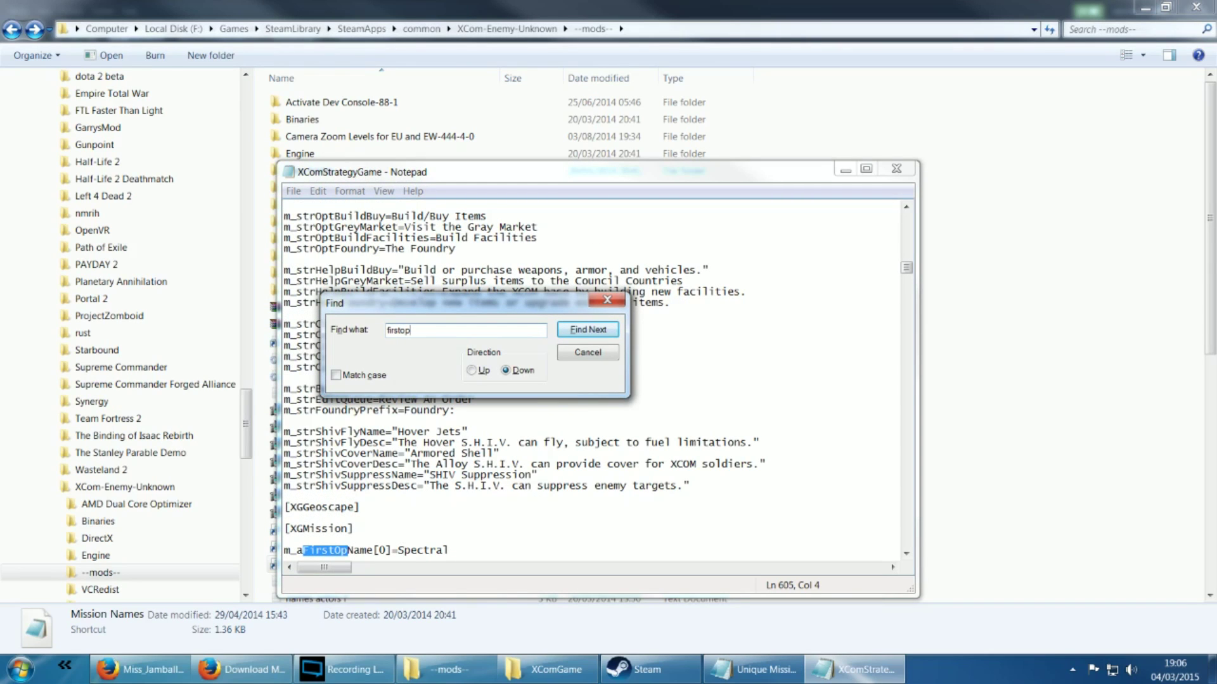
pyautogui.click(596, 356)
# Examine the m_aFirstOpName and m_aSecondOpName mission name lists, and close the XComStrategyGame file.
pyautogui.scroll(-20, 595, 380)
pyautogui.scroll(-20, 596, 381)
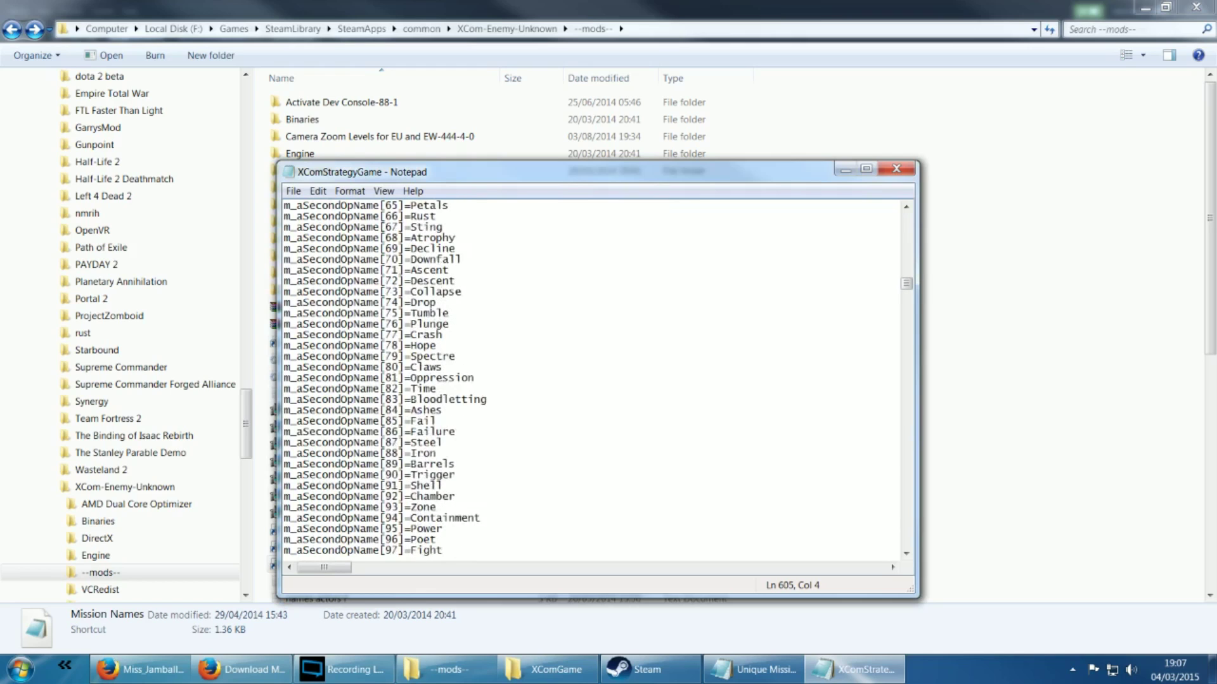
pyautogui.scroll(-10, 595, 380)
pyautogui.scroll(10, 595, 380)
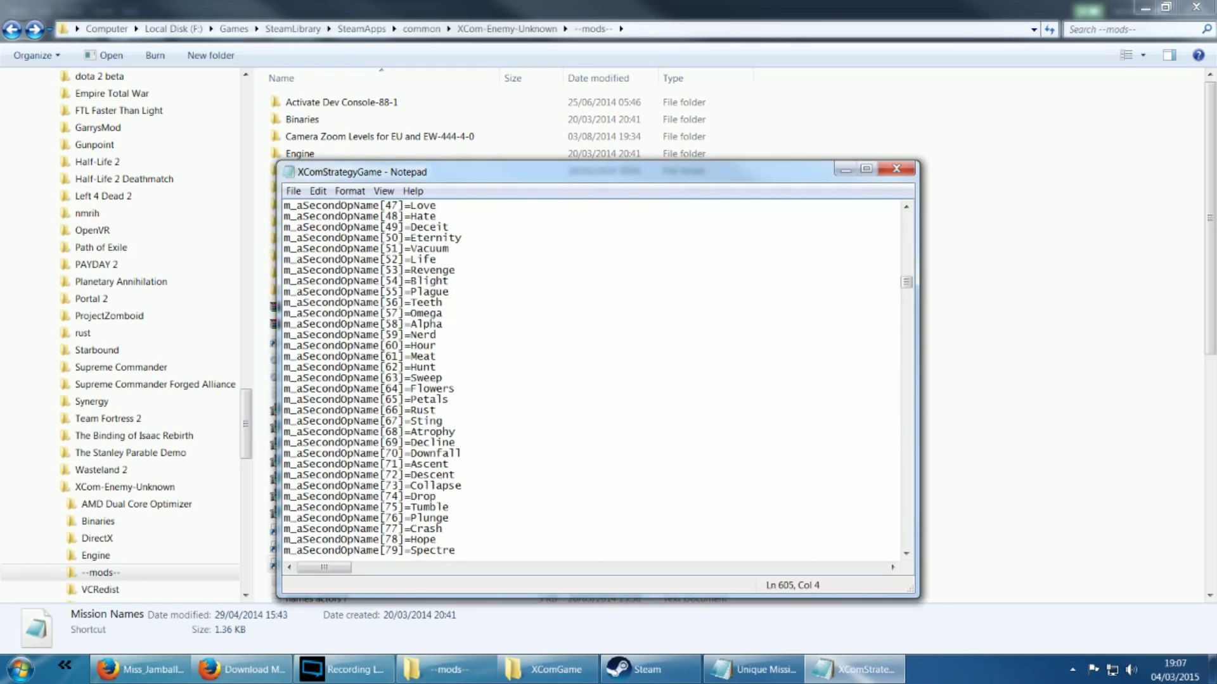
pyautogui.scroll(20, 596, 380)
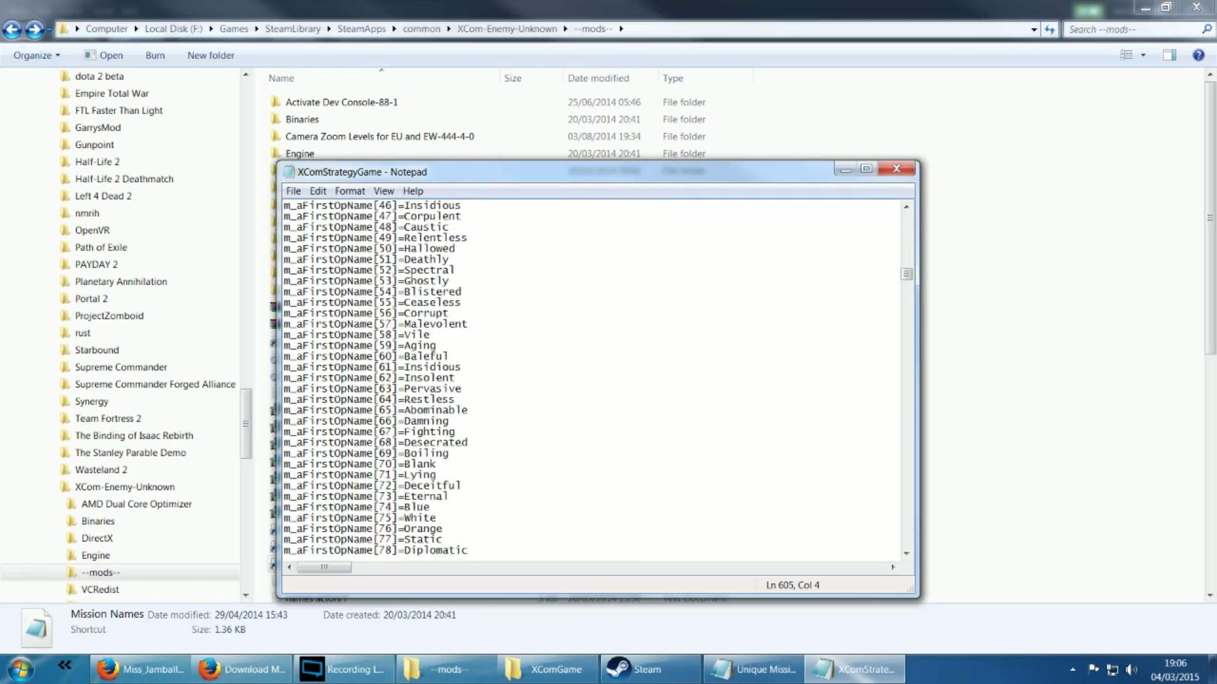
pyautogui.scroll(7, 596, 380)
pyautogui.scroll(-7, 595, 380)
pyautogui.scroll(-20, 596, 381)
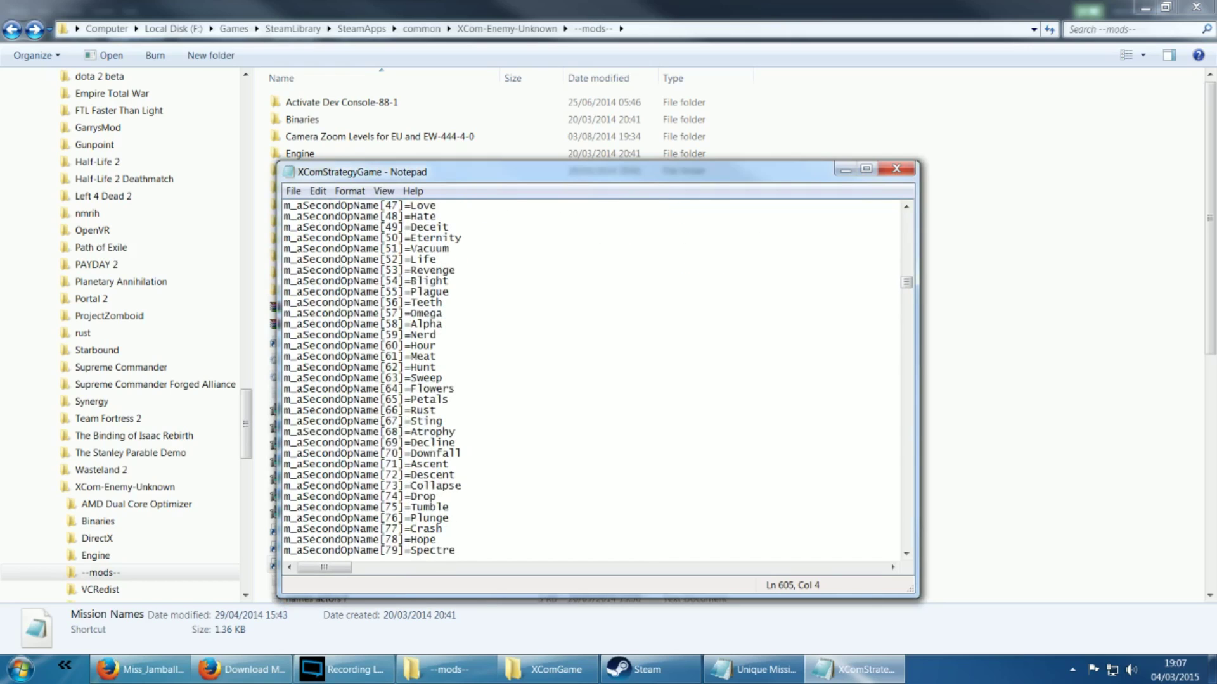
pyautogui.scroll(-10, 596, 380)
pyautogui.scroll(10, 596, 380)
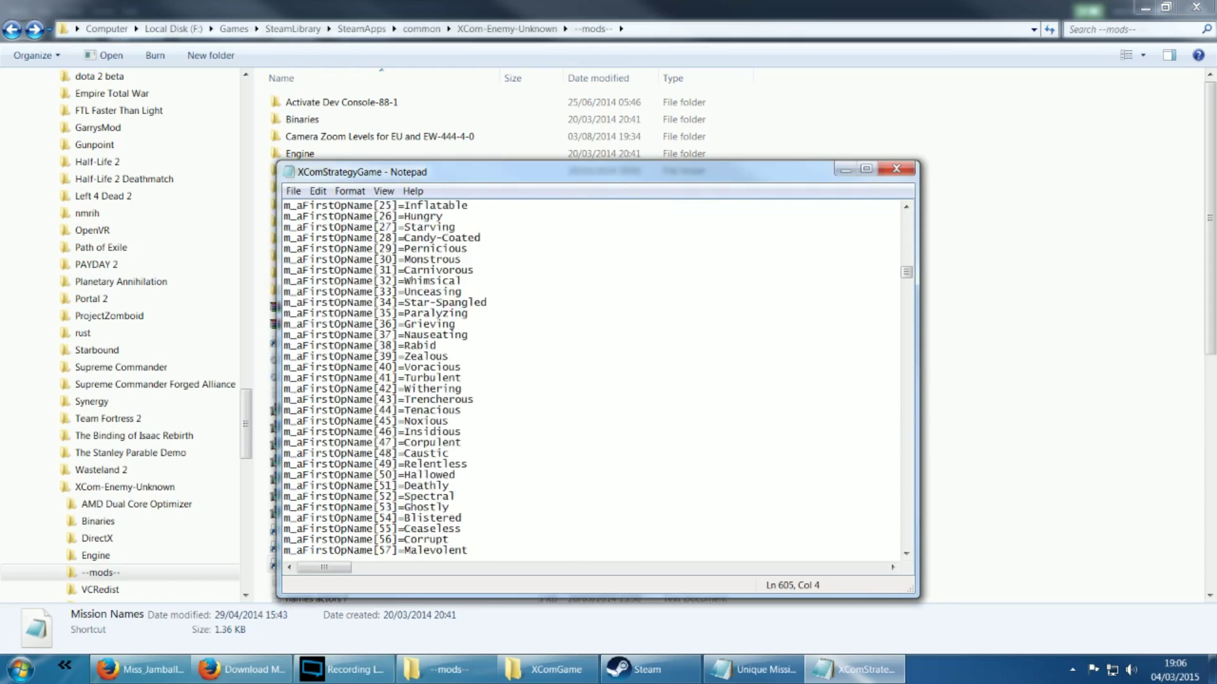
pyautogui.scroll(-20, 596, 380)
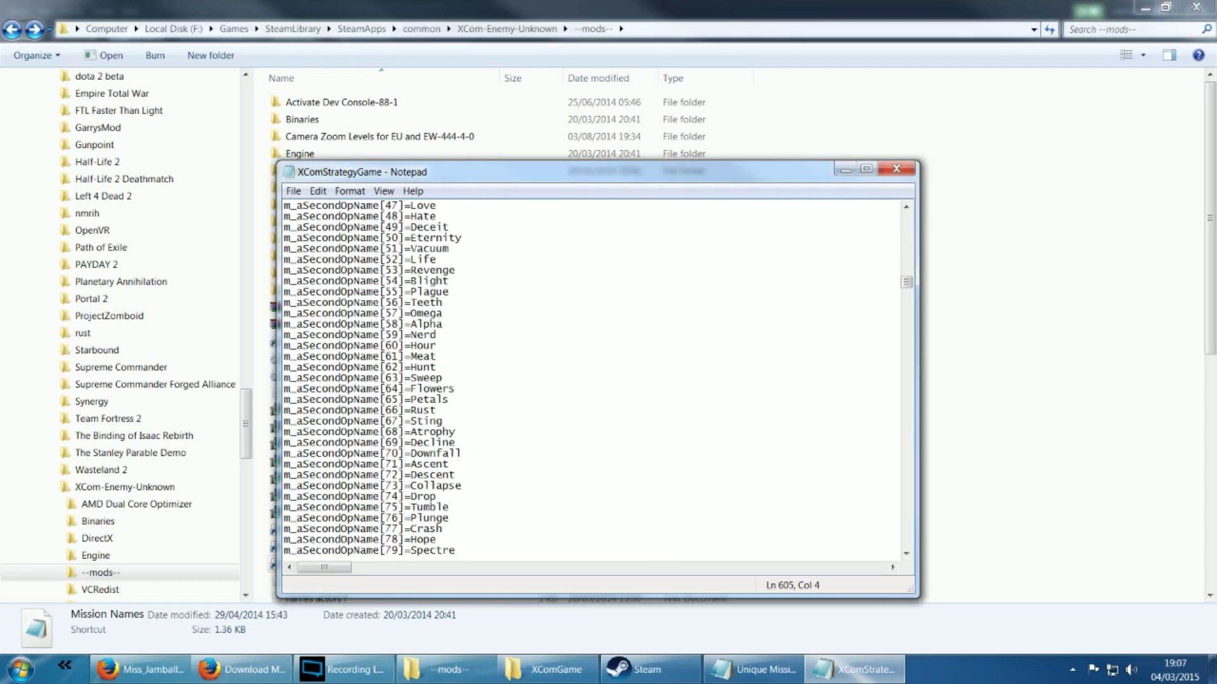
pyautogui.scroll(-10, 589, 380)
pyautogui.scroll(16, 589, 380)
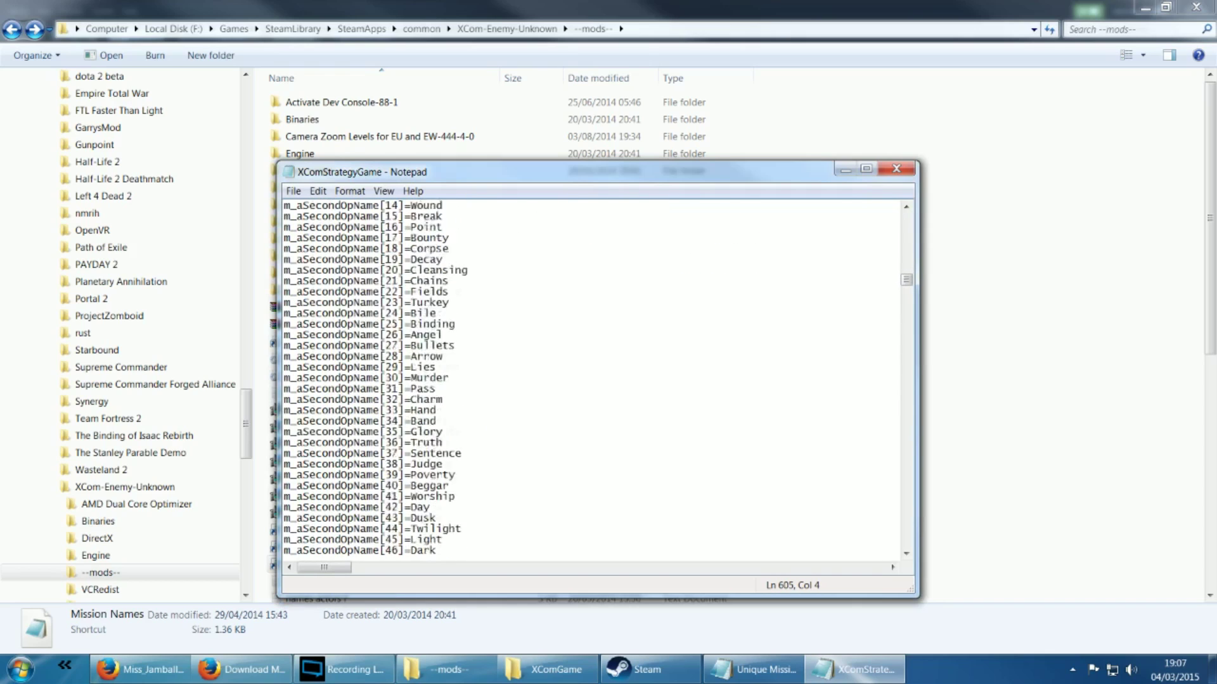
pyautogui.scroll(-17, 590, 380)
pyautogui.scroll(3, 590, 380)
pyautogui.click(899, 175)
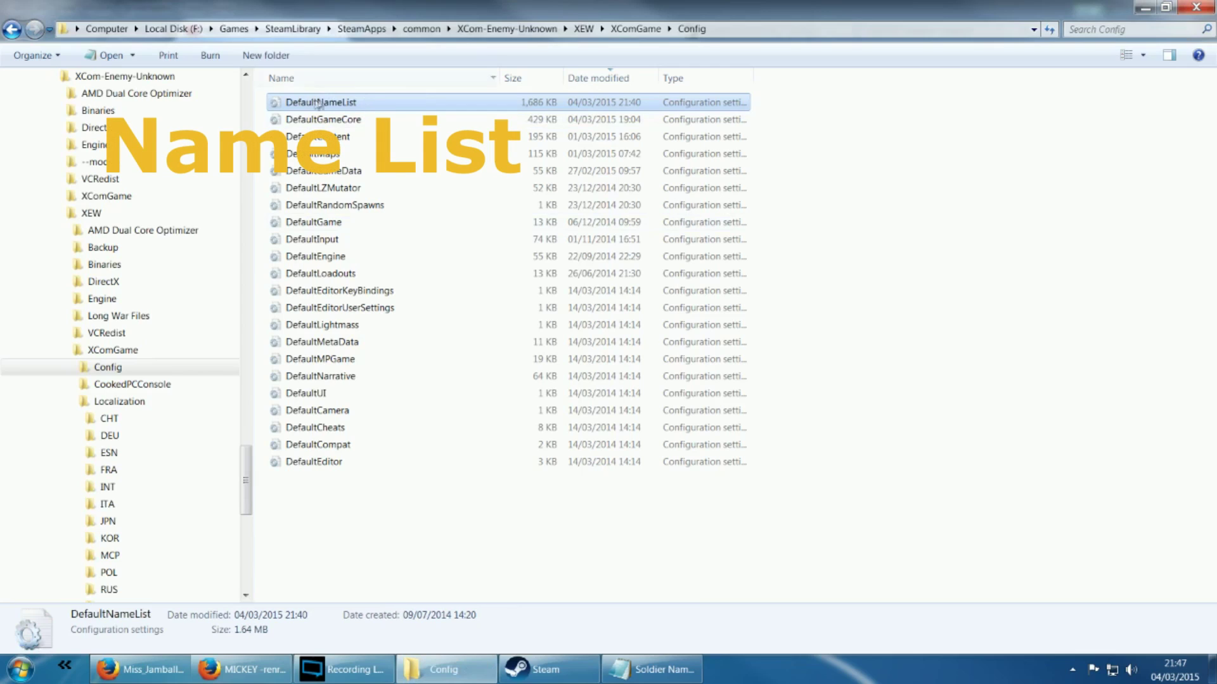
# Bring up the Soldier Names -EW DefaultNameList BU B15 backup file and look through its name entries.
pyautogui.click(318, 103)
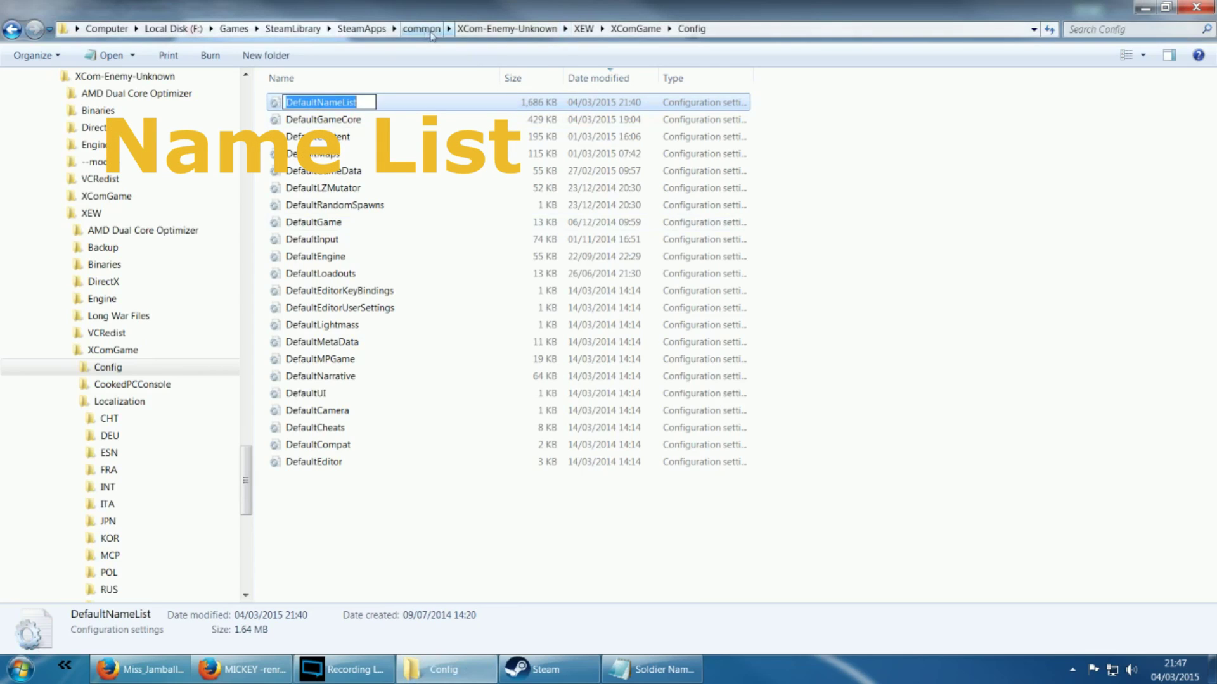
pyautogui.click(381, 103)
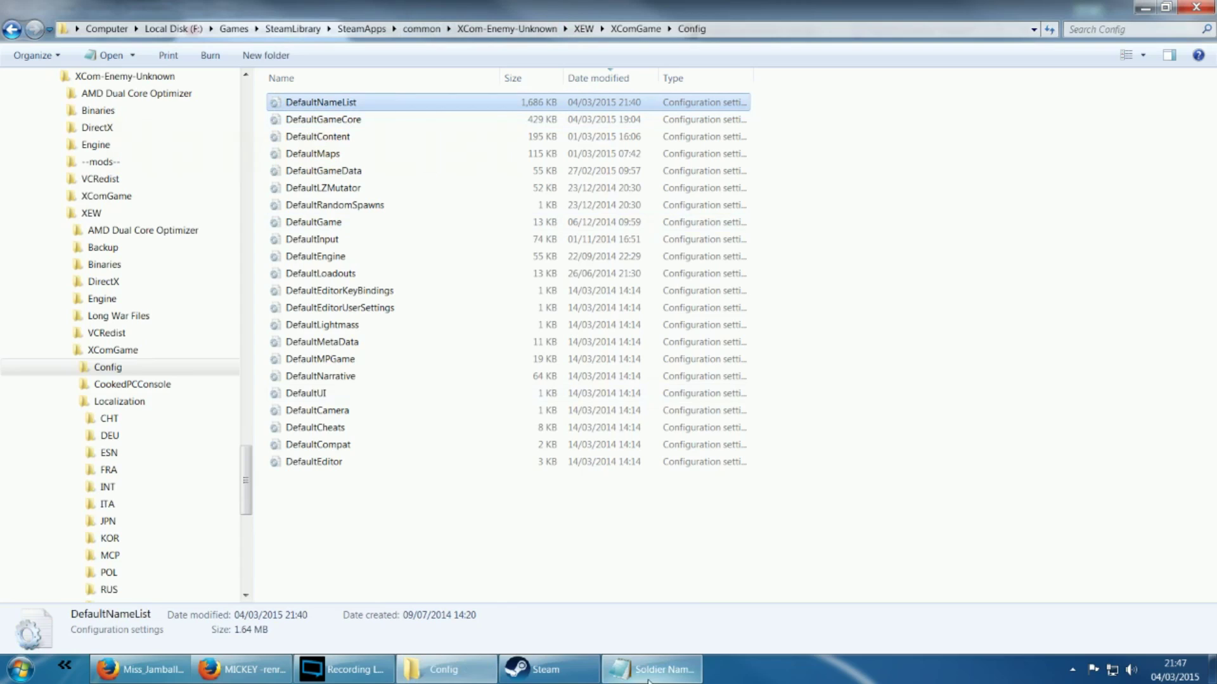
pyautogui.moveTo(641, 671)
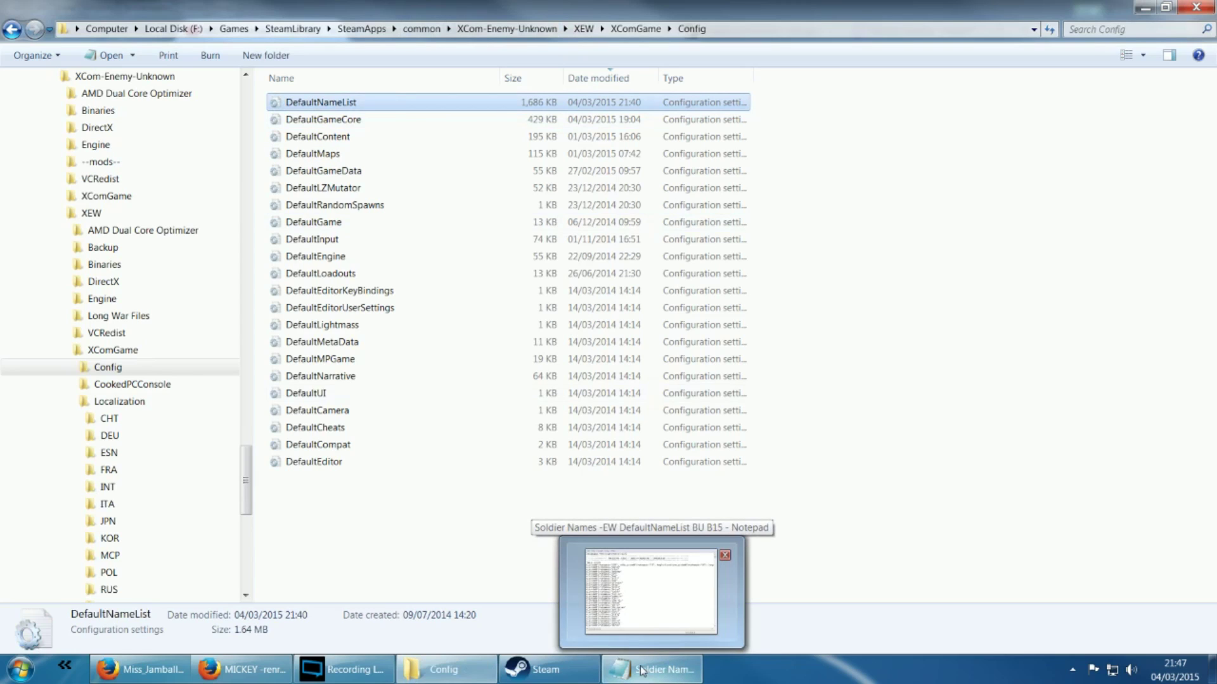
pyautogui.click(642, 671)
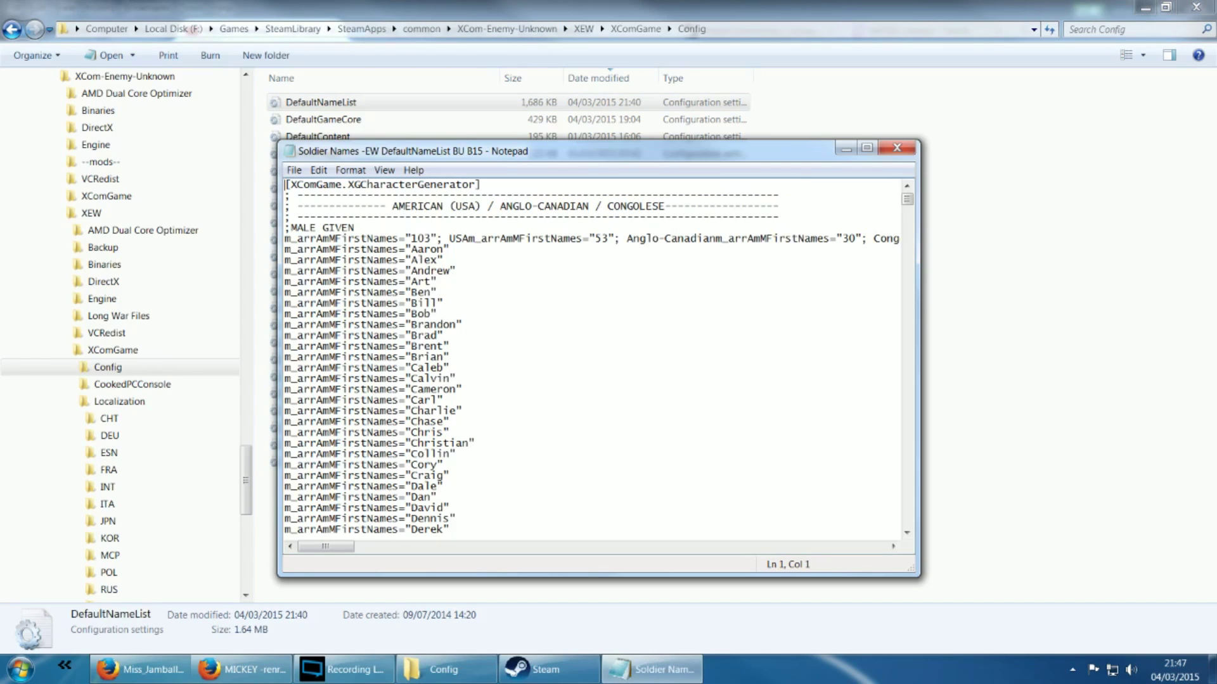
pyautogui.moveTo(907, 203); pyautogui.dragTo(933, 472)
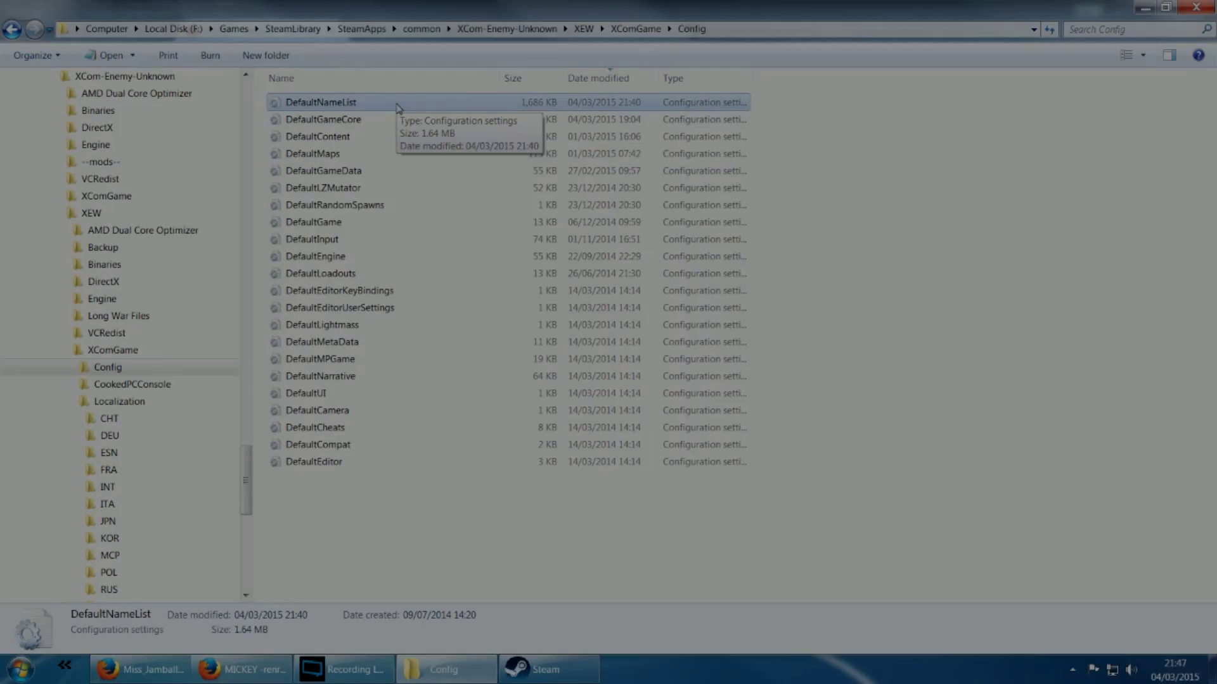
# Open DefaultNameList from the Config folder and examine its customized given name and surname entries.
pyautogui.doubleClick(391, 102)
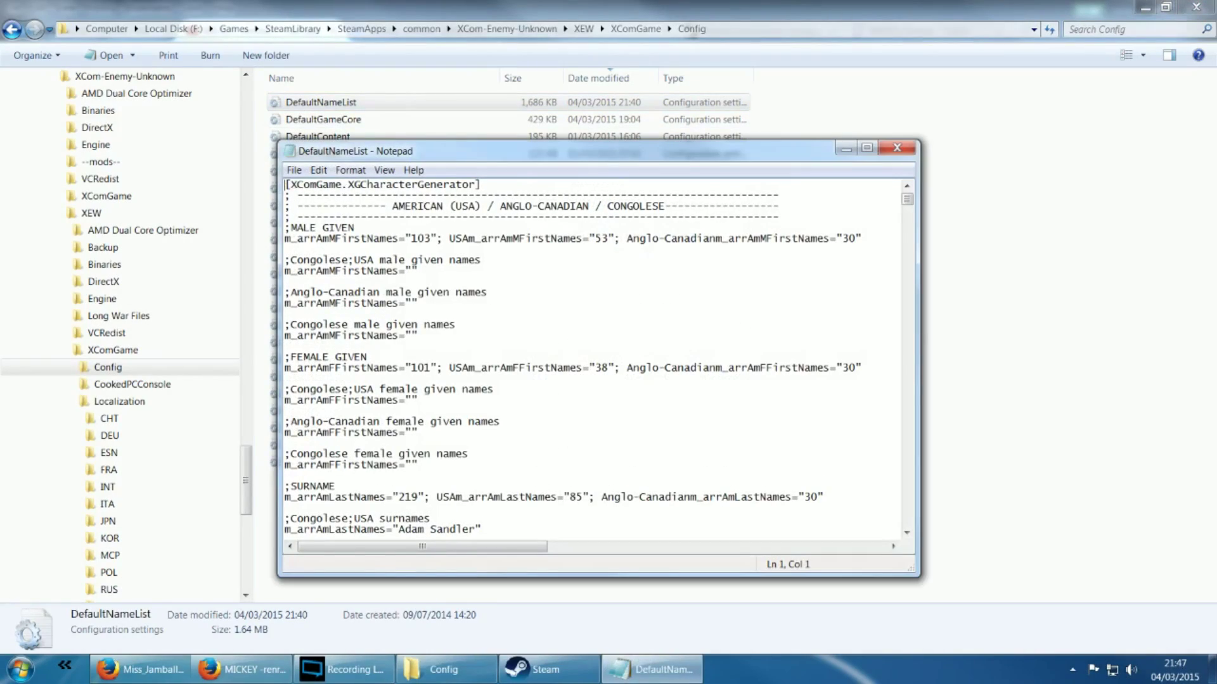
pyautogui.scroll(-20, 593, 358)
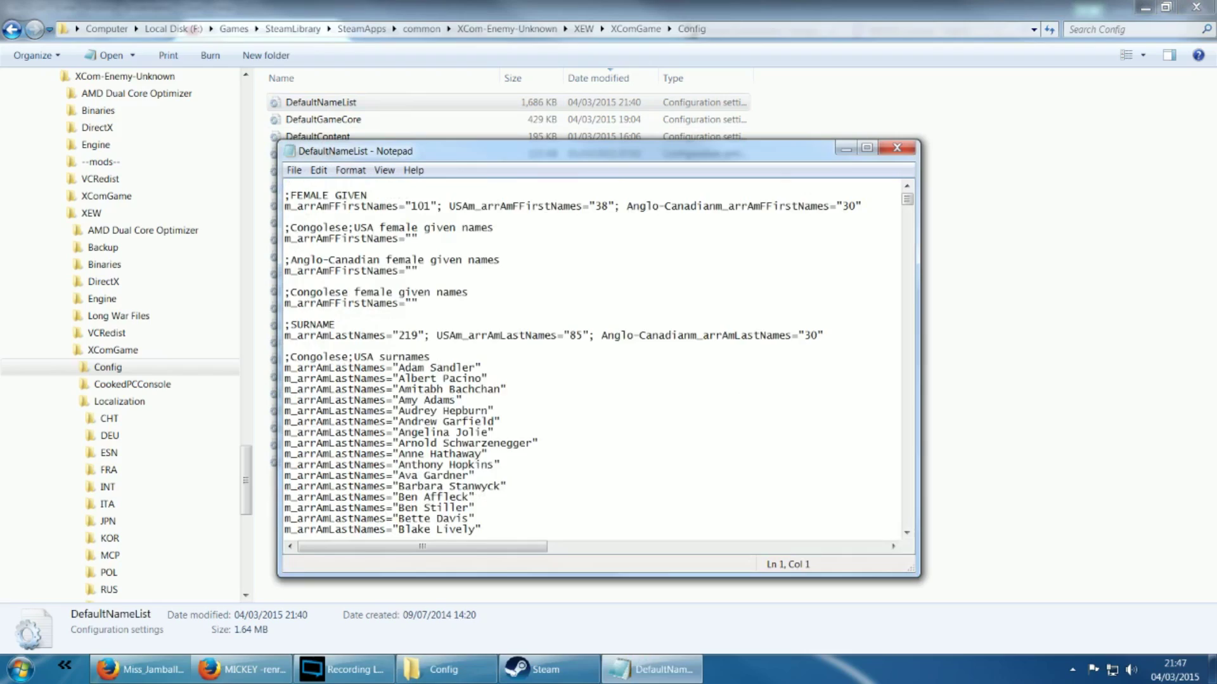
pyautogui.scroll(-20, 592, 359)
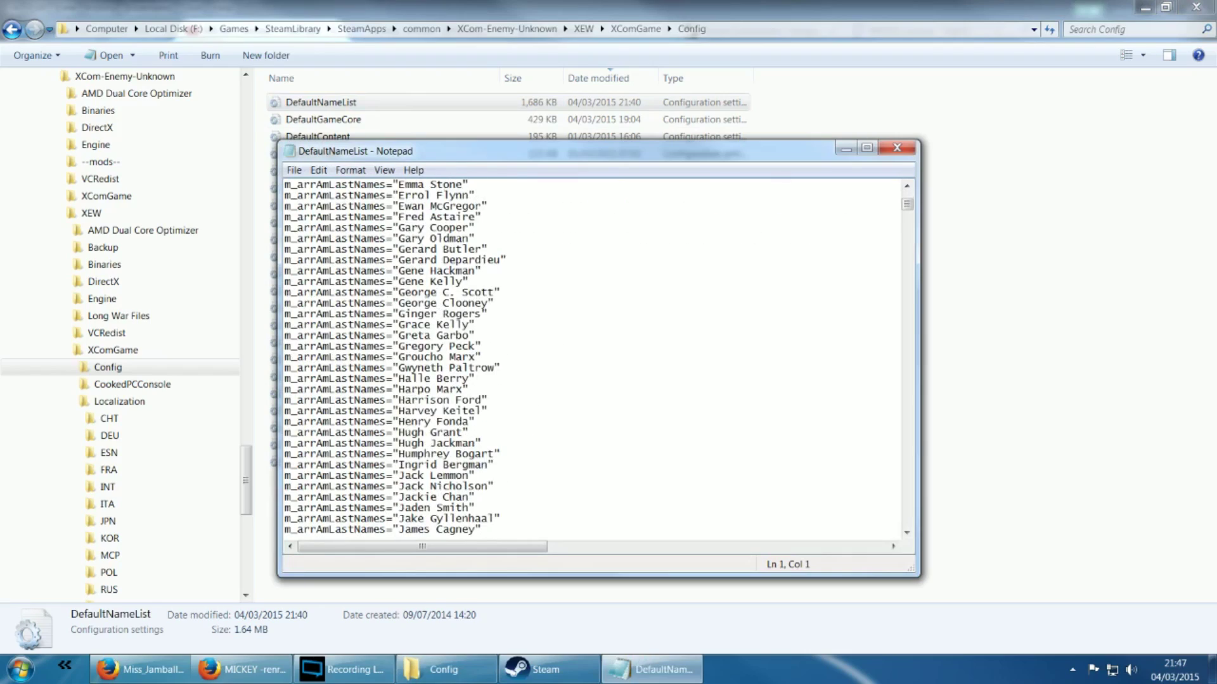
pyautogui.scroll(-20, 593, 358)
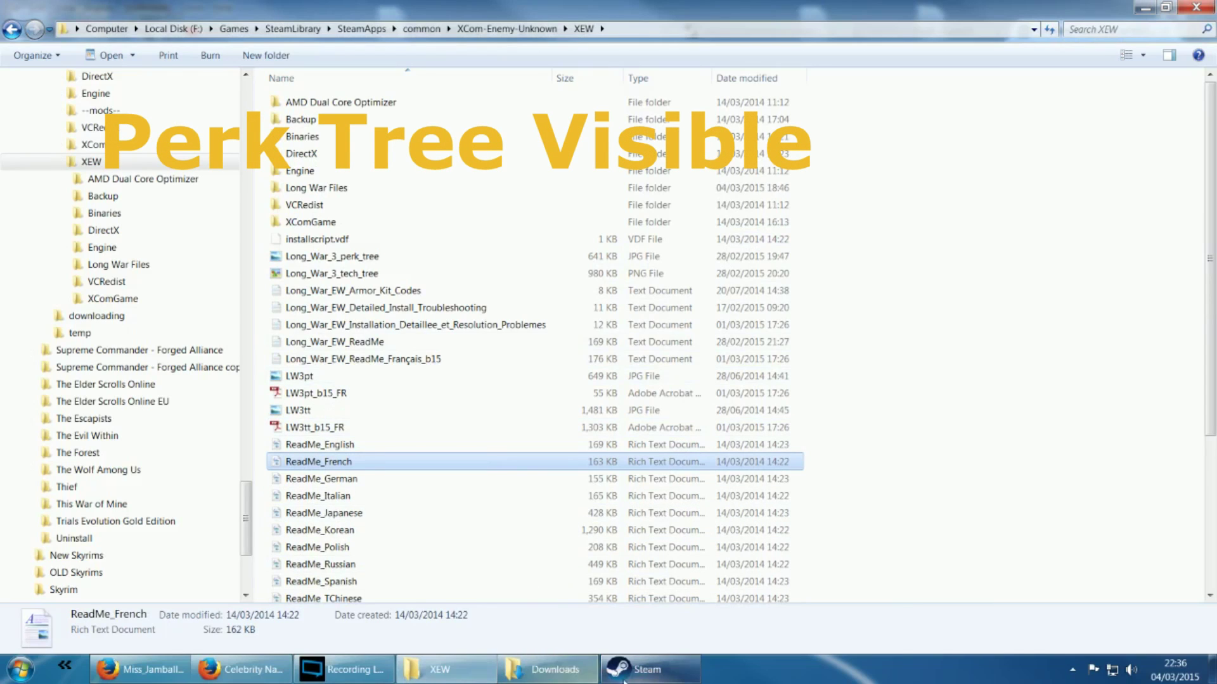
# Look at Long_War_3_perk_tree in the XEW folder and the (LW) Reveal Perk Tree page on Nexus Mods in Firefox.
pyautogui.moveTo(646, 674)
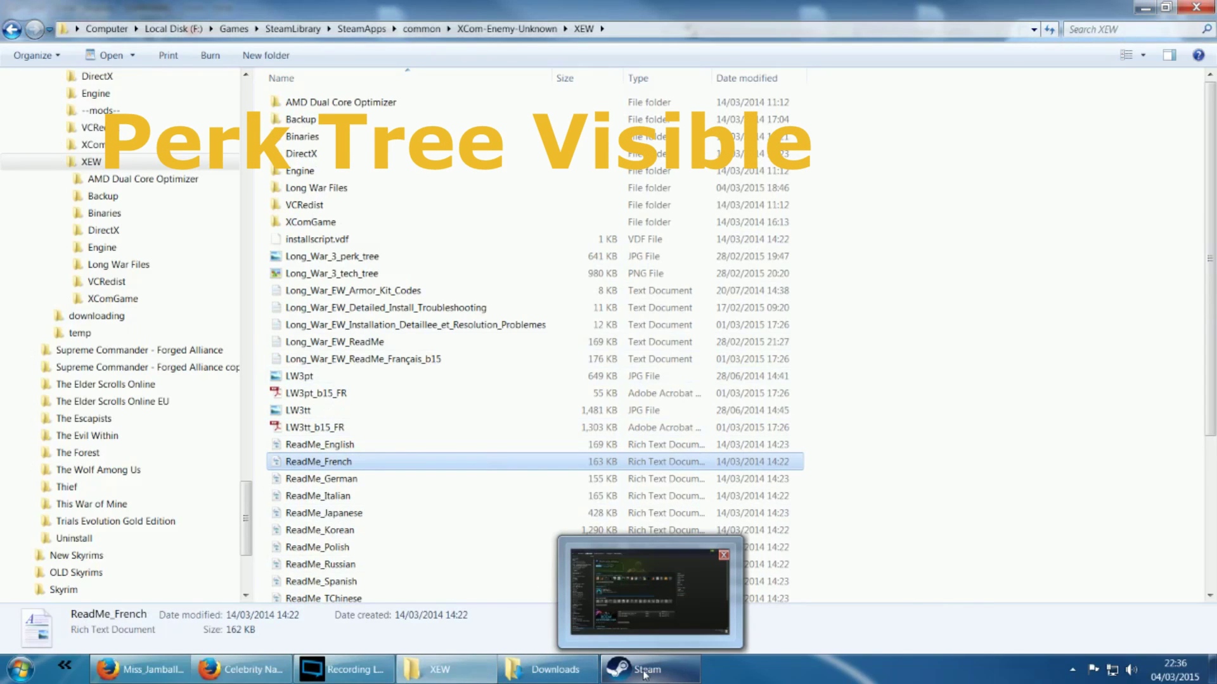
pyautogui.click(338, 260)
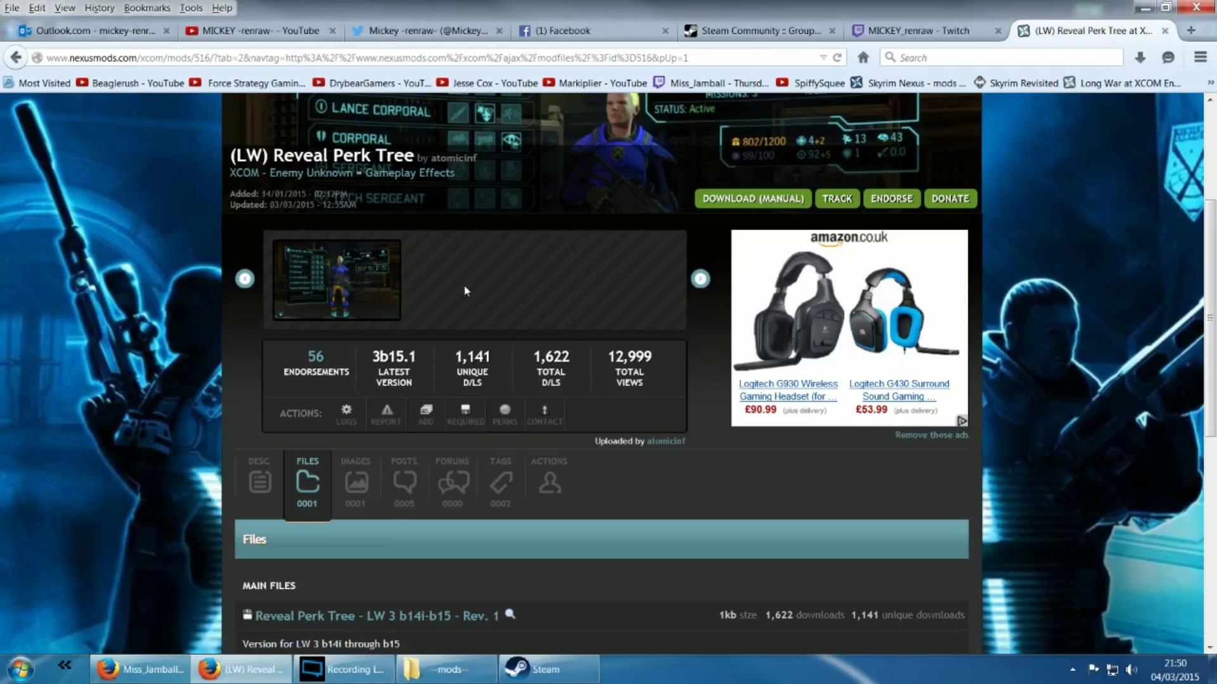
pyautogui.scroll(5, 568, 337)
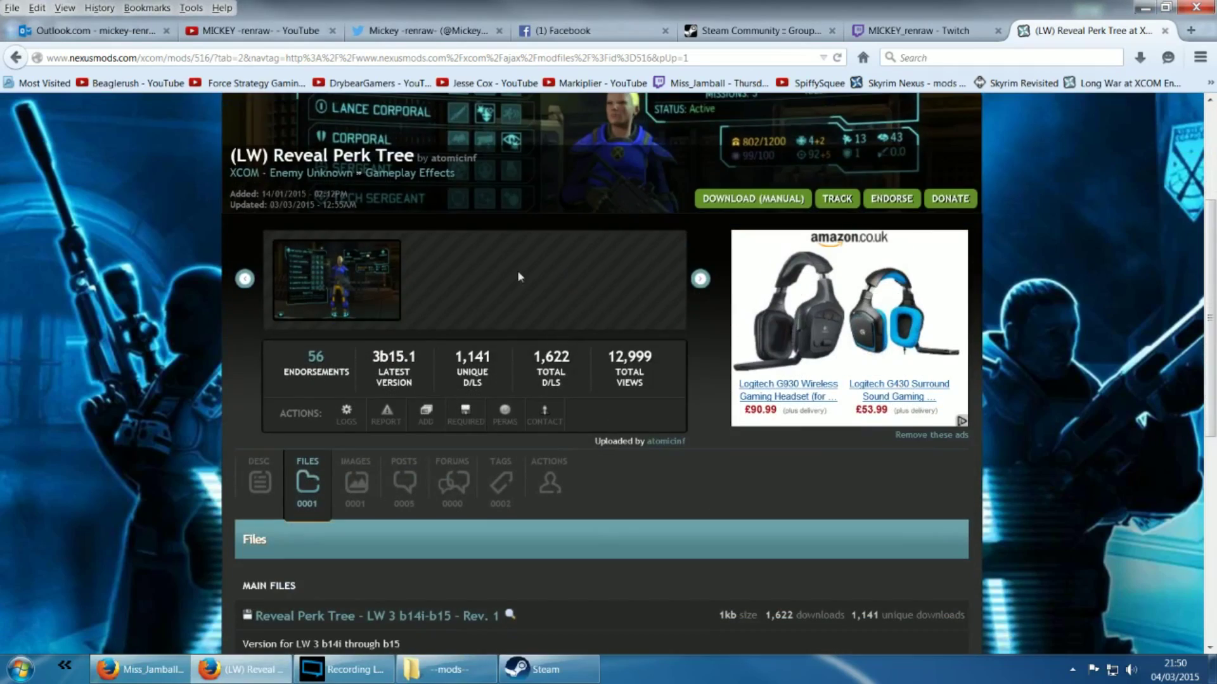
# Download the main file Reveal Perk Tree - LW 3 b14i-b15 - Rev. 1 manually and save it.
pyautogui.scroll(-8, 517, 270)
pyautogui.click(287, 376)
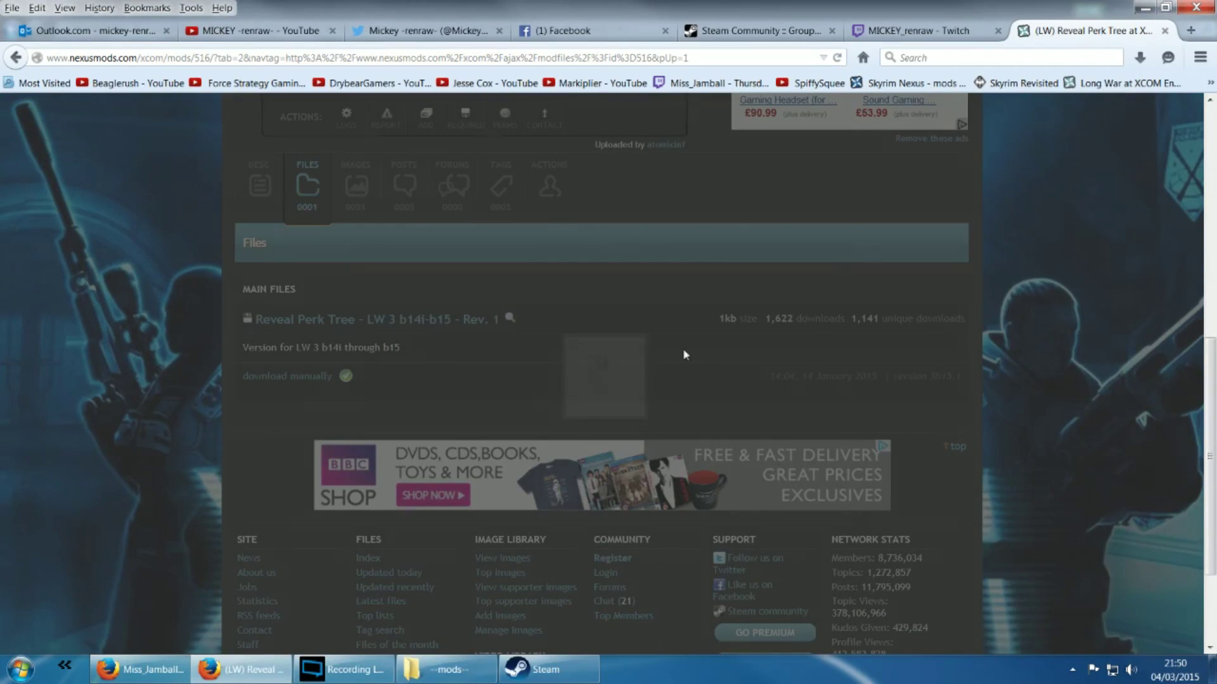
pyautogui.click(653, 487)
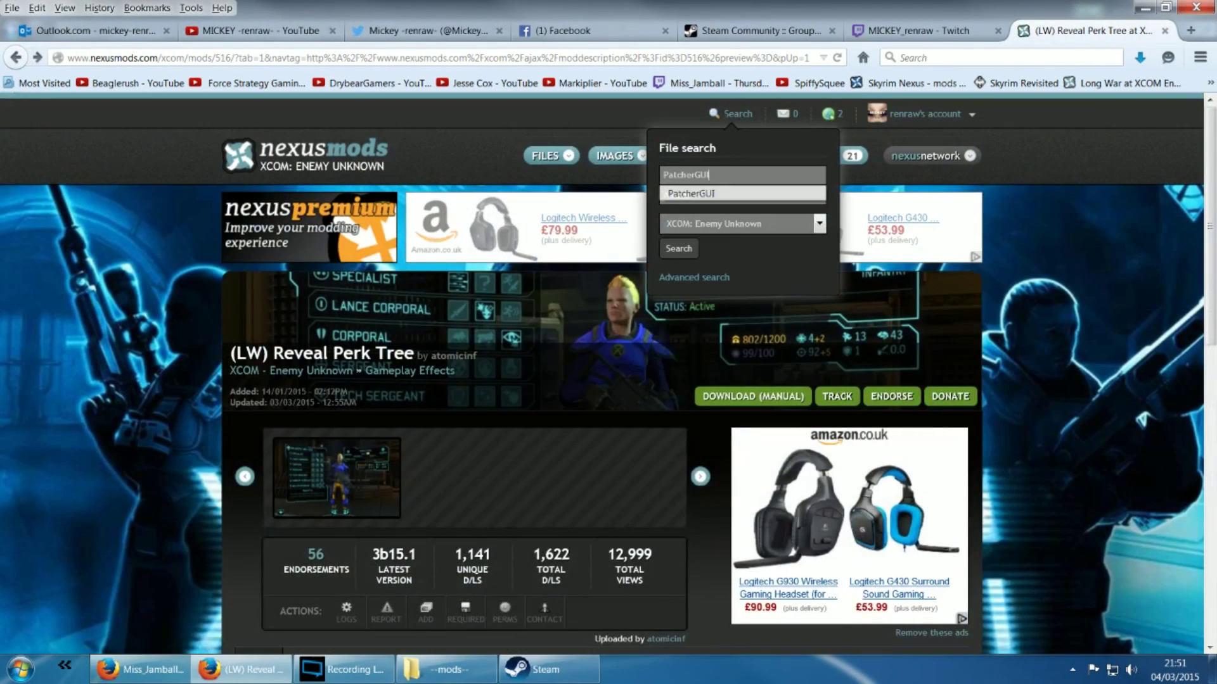
# Search the XCOM: Enemy Unknown mods for UPKUtil and open the UPKUtils page, which provides PatcherGUI.
pyautogui.click(708, 200)
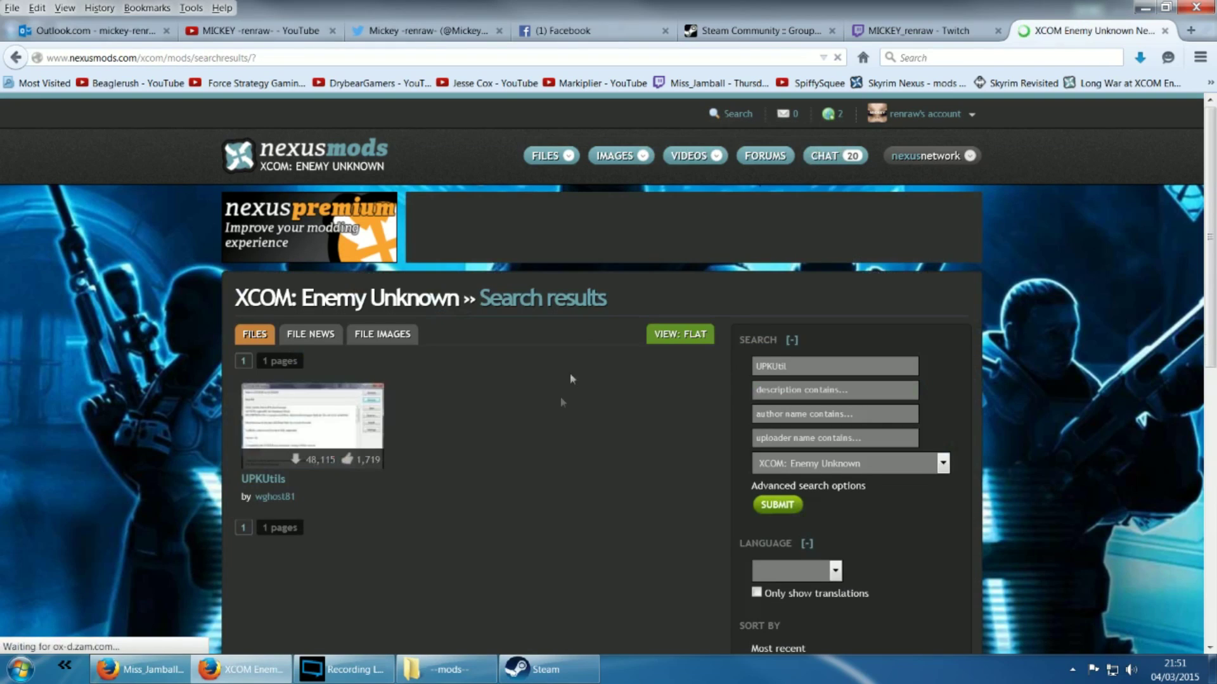
pyautogui.moveTo(339, 444)
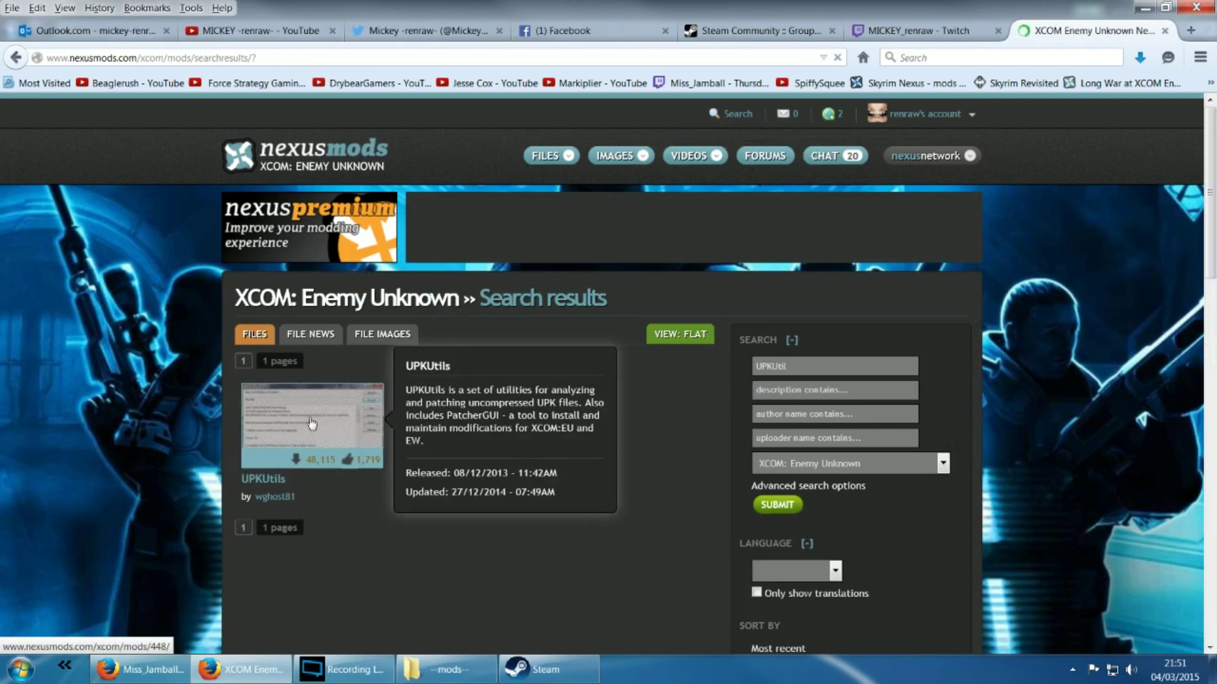
pyautogui.click(311, 424)
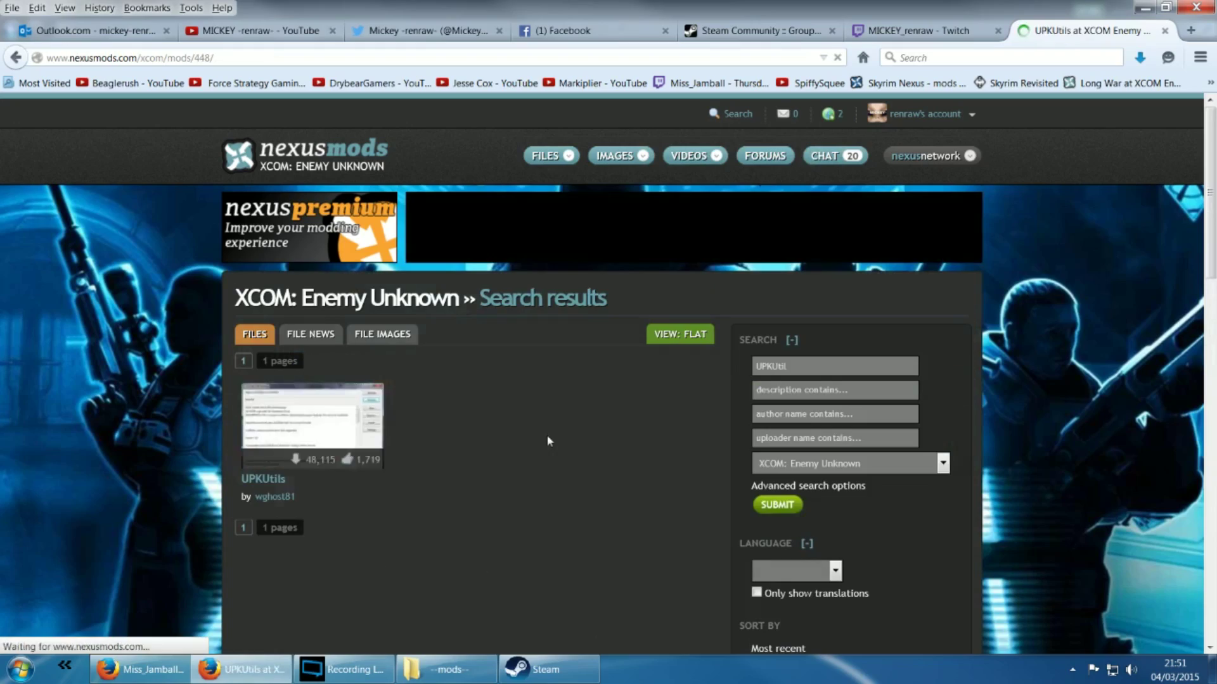
pyautogui.scroll(-7, 178, 398)
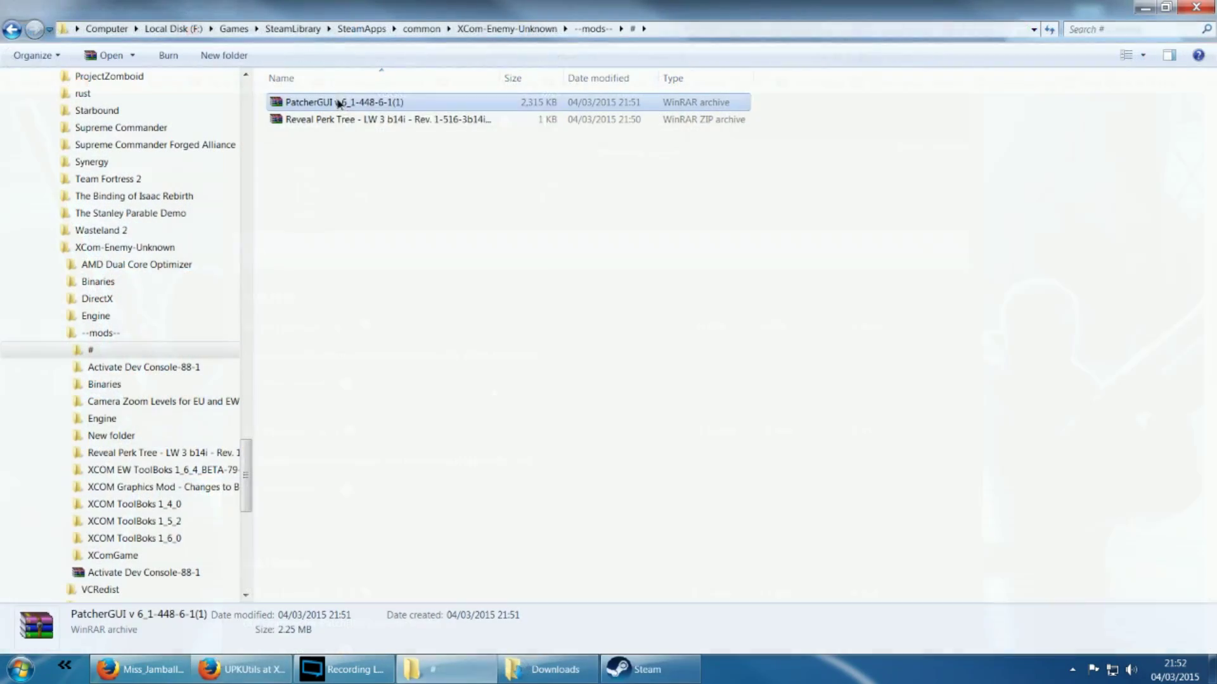
# Extract the PatcherGUI v 6_1-448-6-1(1) and Reveal Perk Tree archives into their own folders inside the # folder.
pyautogui.rightClick(339, 103)
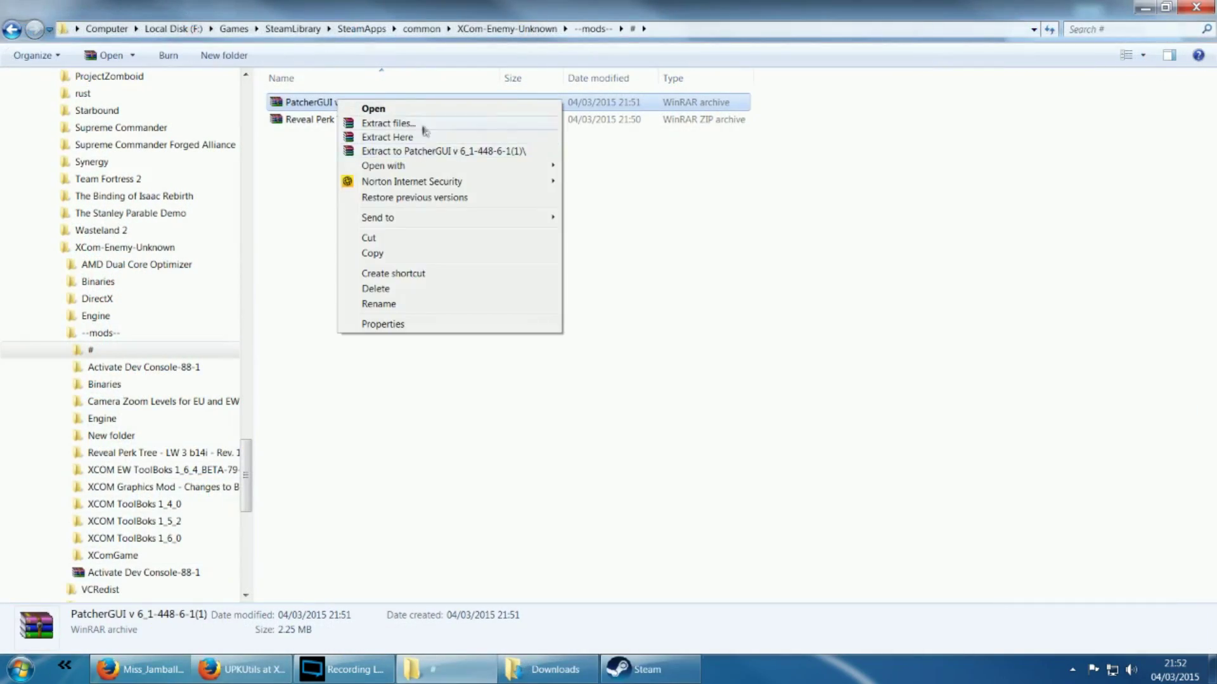
pyautogui.click(418, 122)
pyautogui.click(630, 492)
pyautogui.rightClick(366, 137)
pyautogui.click(453, 173)
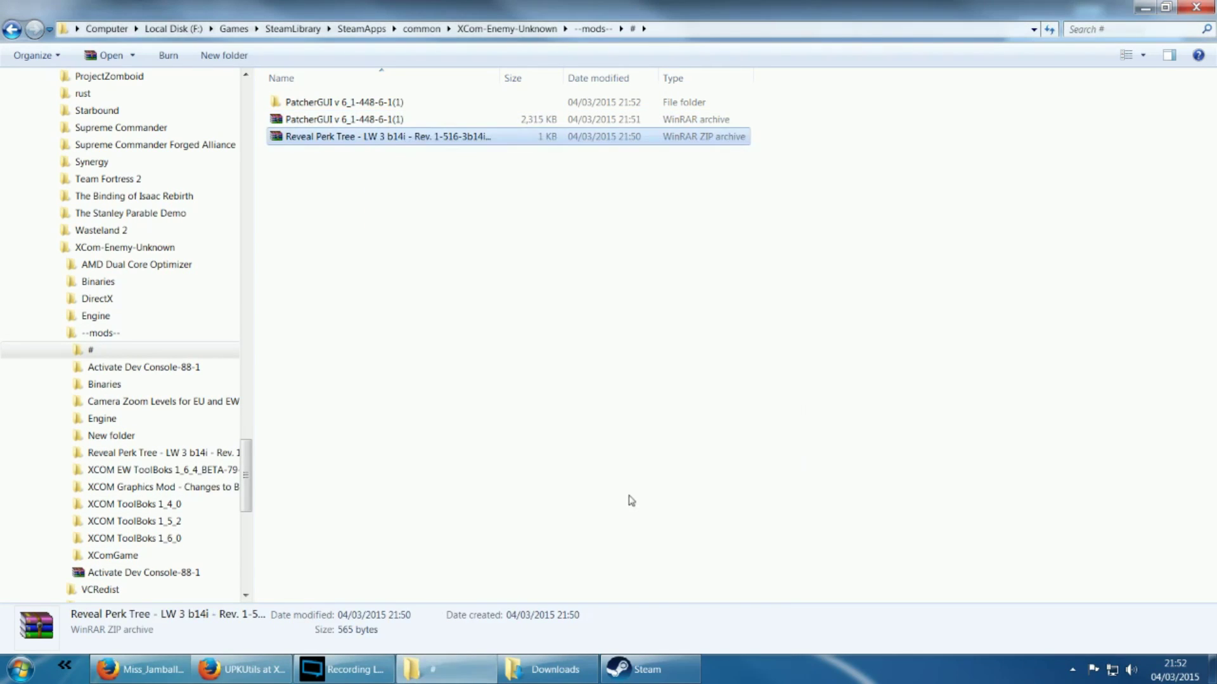
# Transfer the RevealPerkTreeLW3b14i text file from its extracted folder into PatcherGUI's Mods folder.
pyautogui.doubleClick(369, 120)
pyautogui.hotkey('alt', 'Up')
pyautogui.hotkey('alt', 'Up')
pyautogui.doubleClick(306, 102)
pyautogui.doubleClick(306, 102)
pyautogui.doubleClick(334, 106)
pyautogui.doubleClick(325, 154)
pyautogui.rightClick(353, 140)
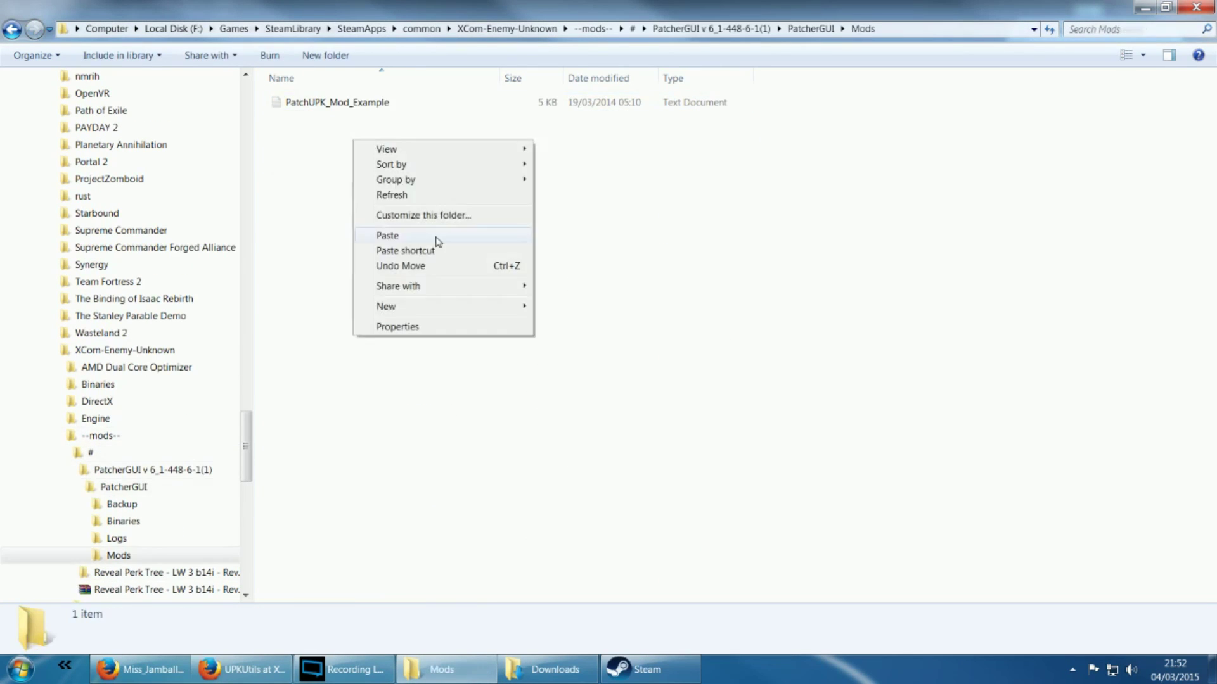
pyautogui.click(440, 237)
# Launch PatcherGUI and set its game path to the XEW folder inside XCom-Enemy-Unknown.
pyautogui.press('BackSpace')
pyautogui.doubleClick(311, 188)
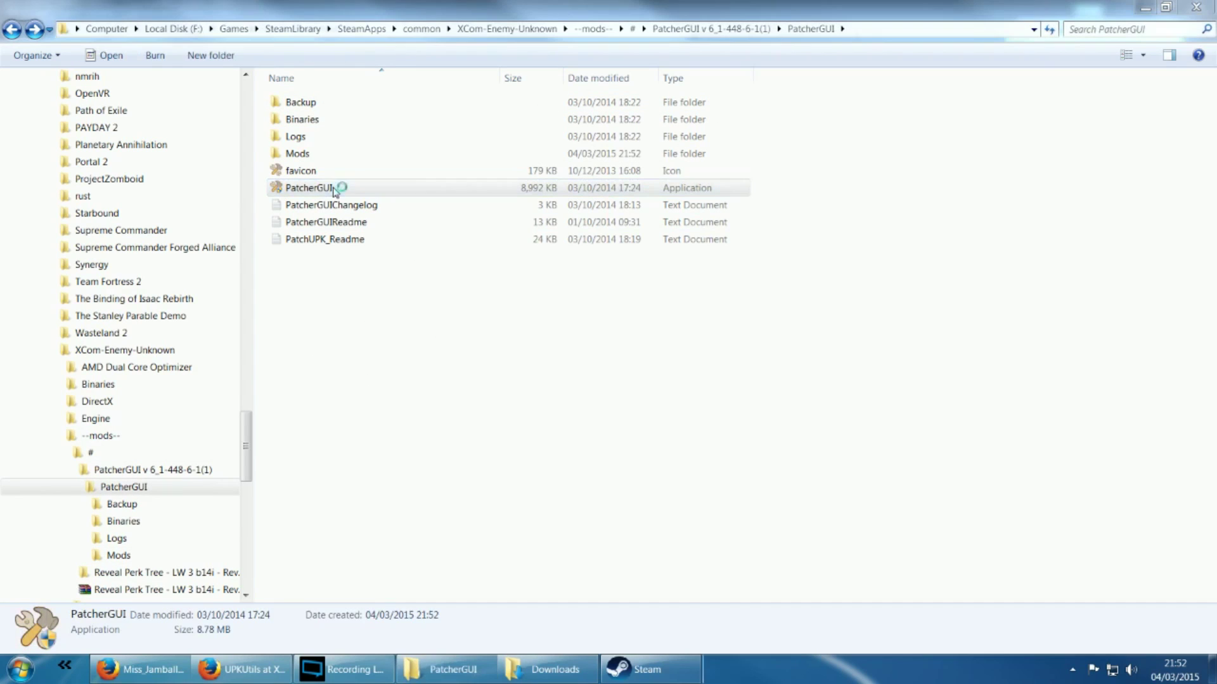
pyautogui.click(683, 375)
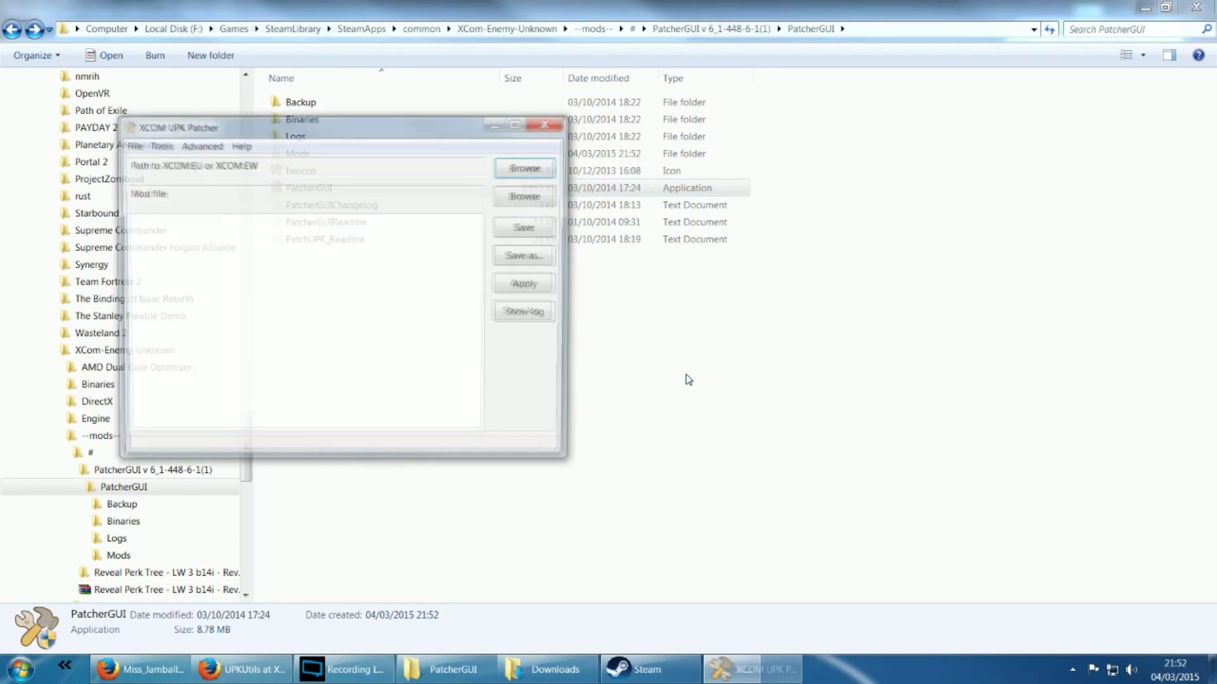
pyautogui.click(665, 185)
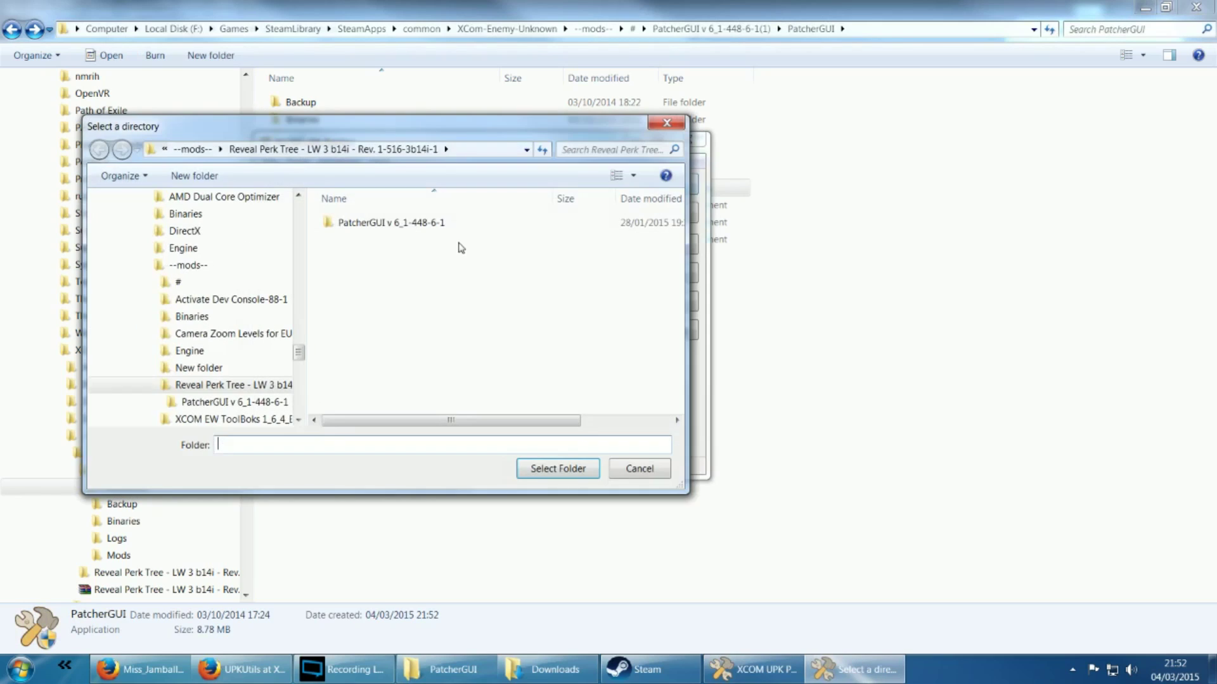
pyautogui.scroll(1, 216, 266)
pyautogui.click(148, 318)
pyautogui.click(185, 364)
pyautogui.click(558, 469)
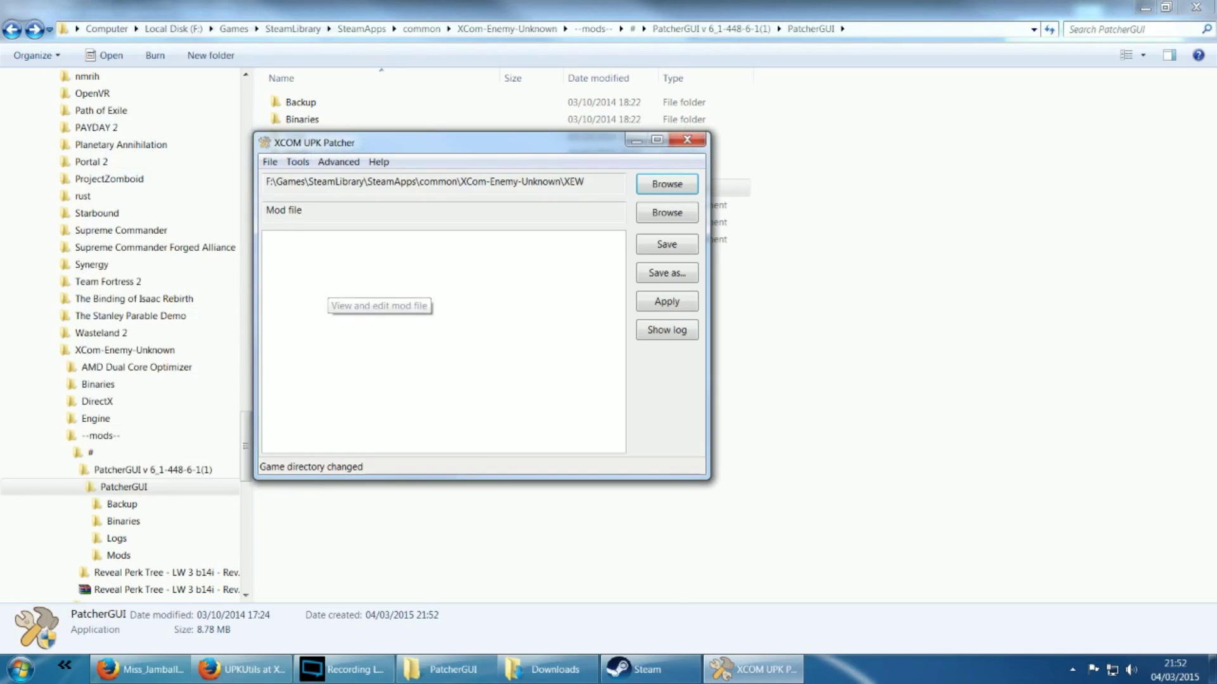
# Load the RevealPerkTreeLW3b14i mod file, apply it to the game and close XCOM UPK Patcher.
pyautogui.click(471, 294)
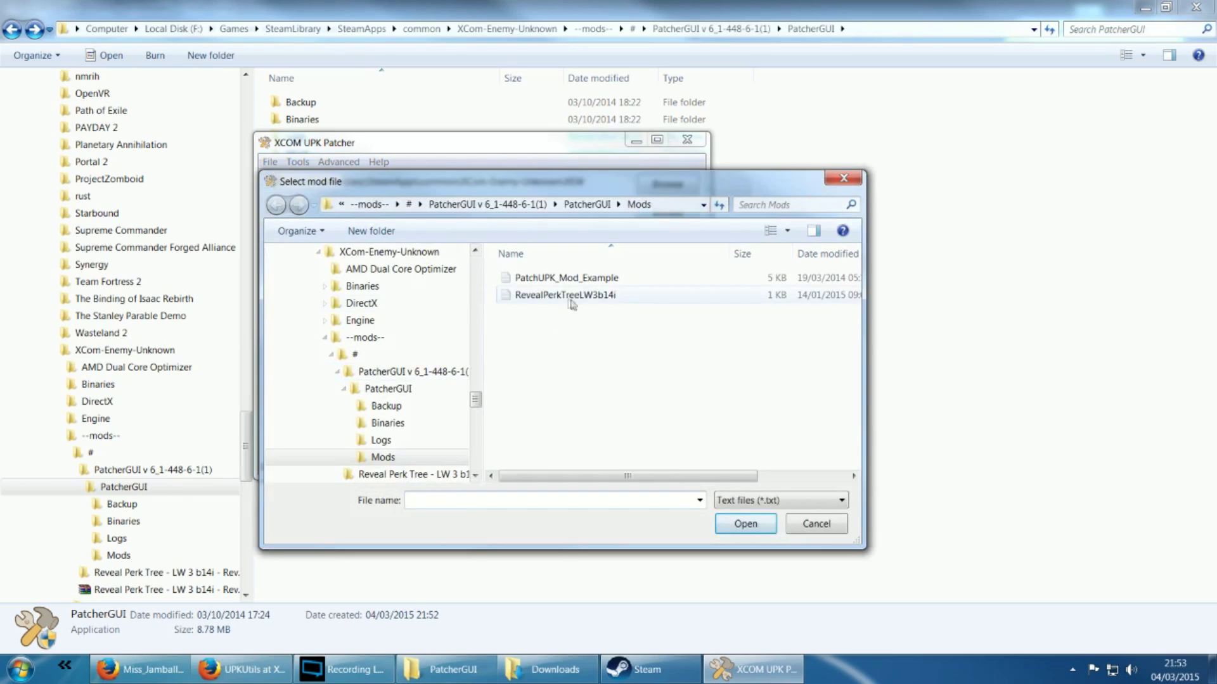
pyautogui.click(569, 297)
pyautogui.click(746, 525)
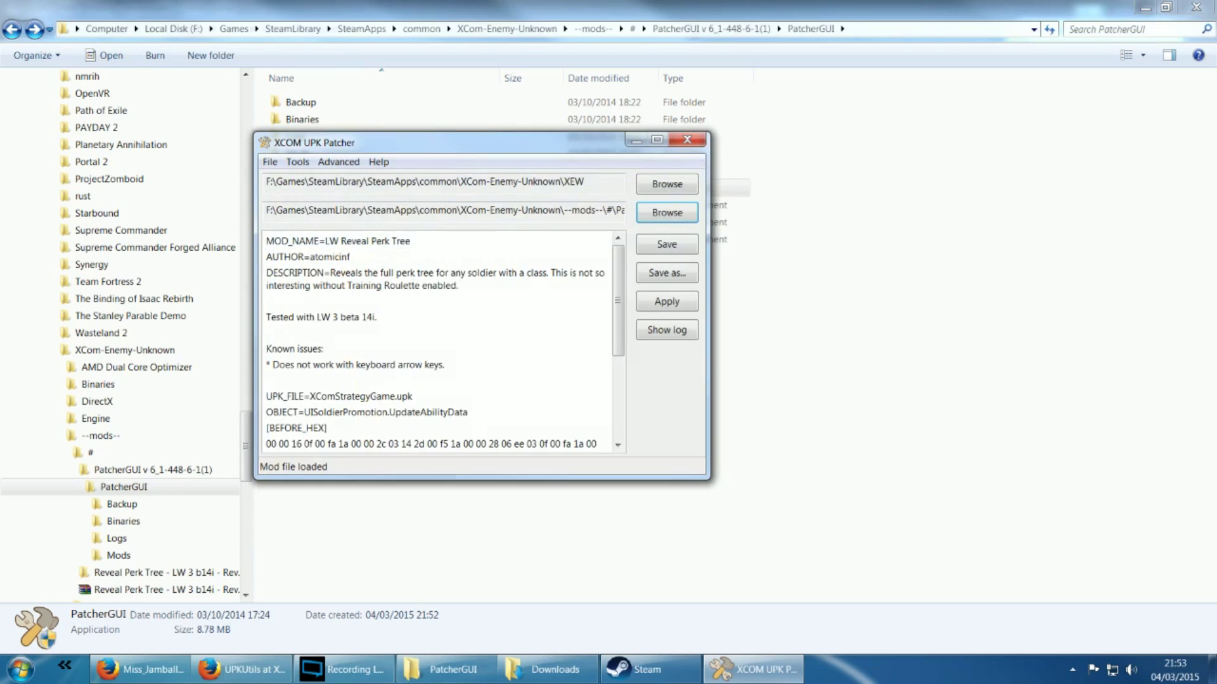
pyautogui.click(653, 303)
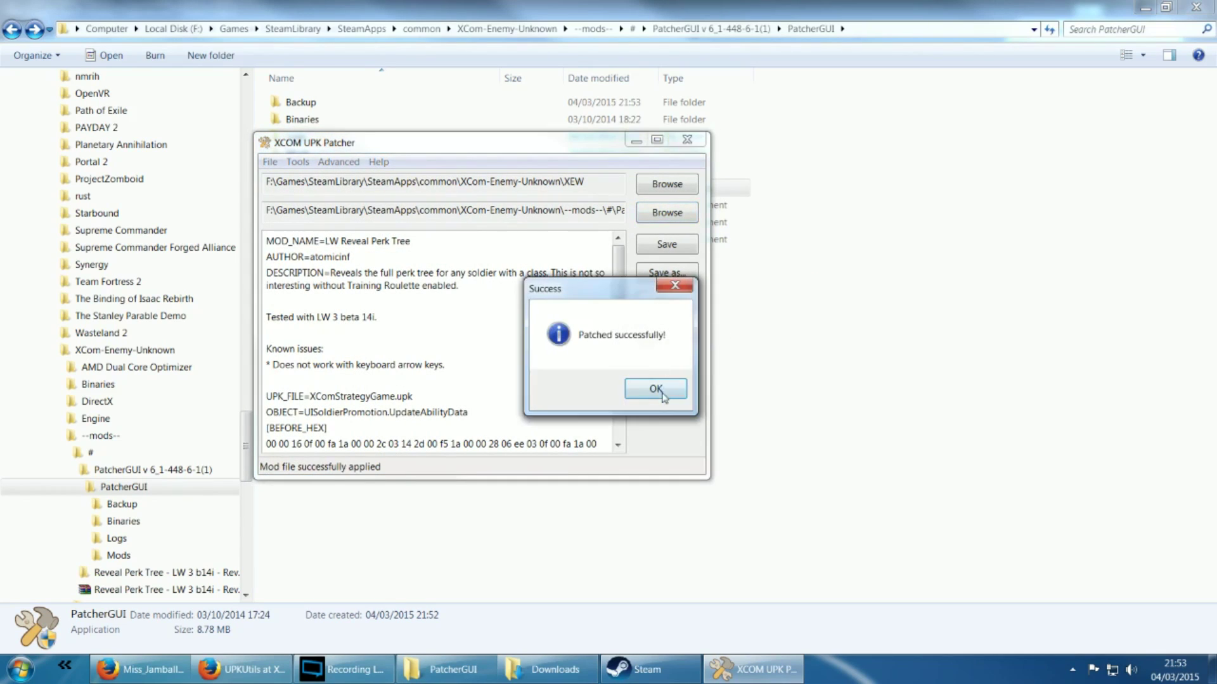
pyautogui.click(656, 388)
pyautogui.click(687, 139)
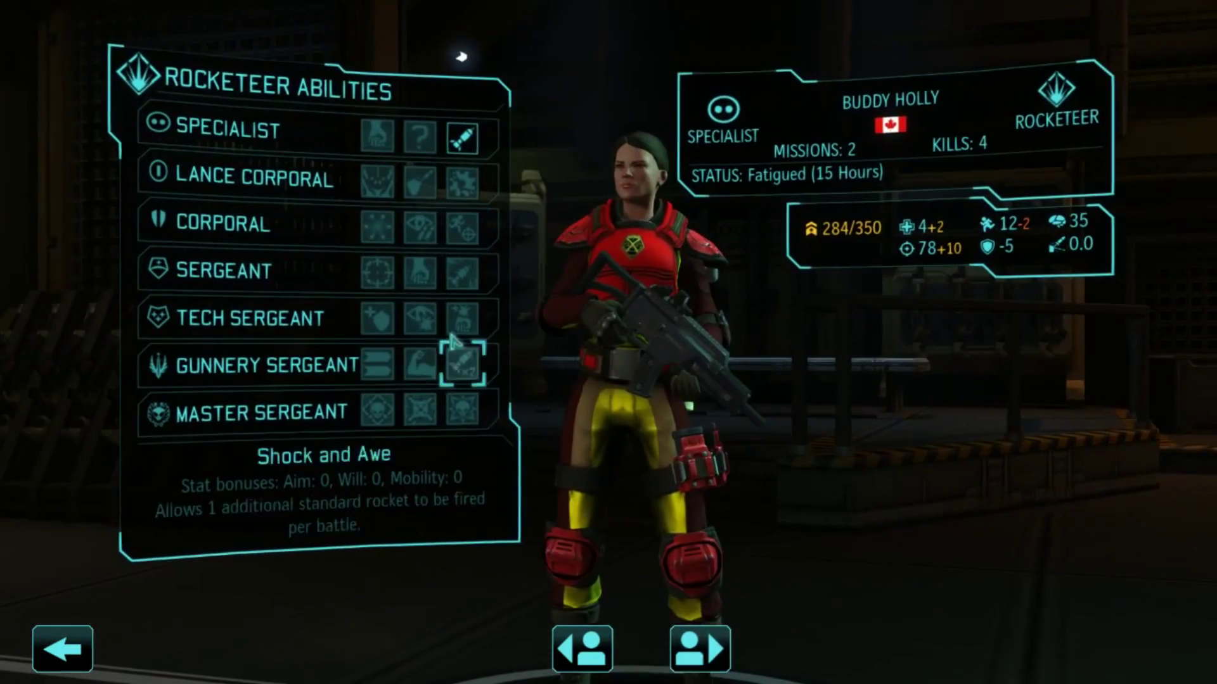
# Switch to the specialist awaiting training in the game, assign the Fire Rocket ability and leave the abilities screen.
pyautogui.click(694, 650)
pyautogui.click(694, 649)
pyautogui.click(693, 650)
pyautogui.click(694, 649)
pyautogui.click(462, 137)
pyautogui.click(535, 421)
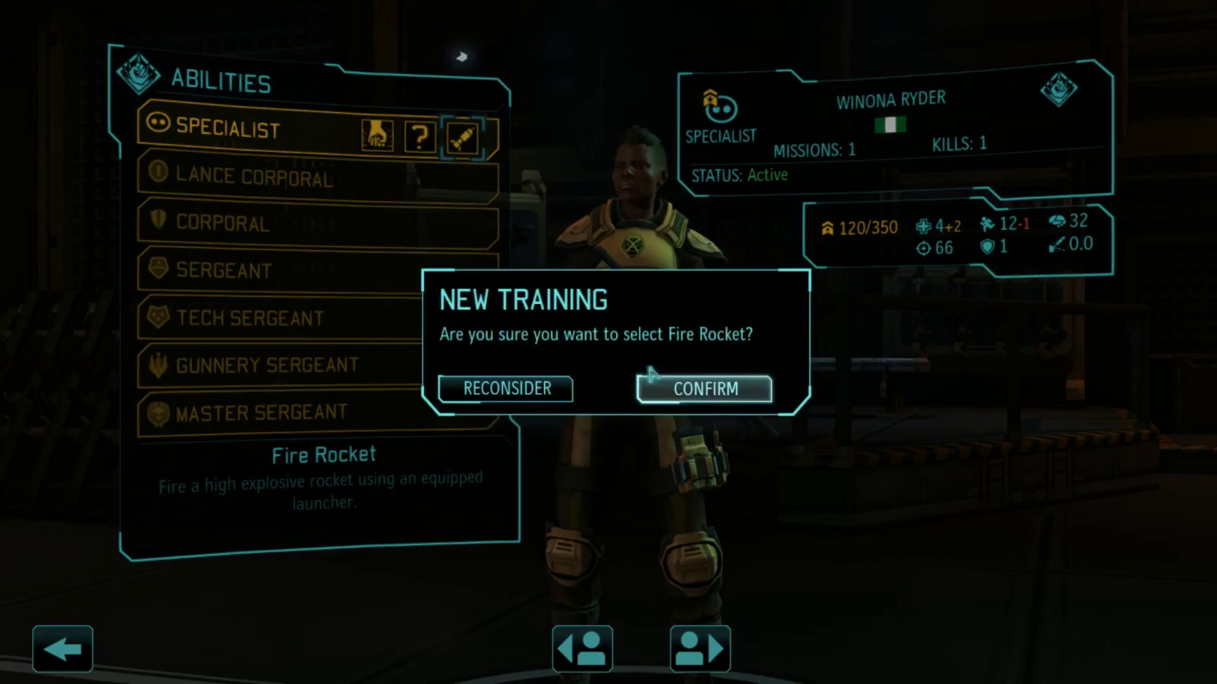
pyautogui.click(694, 385)
pyautogui.press('Escape')
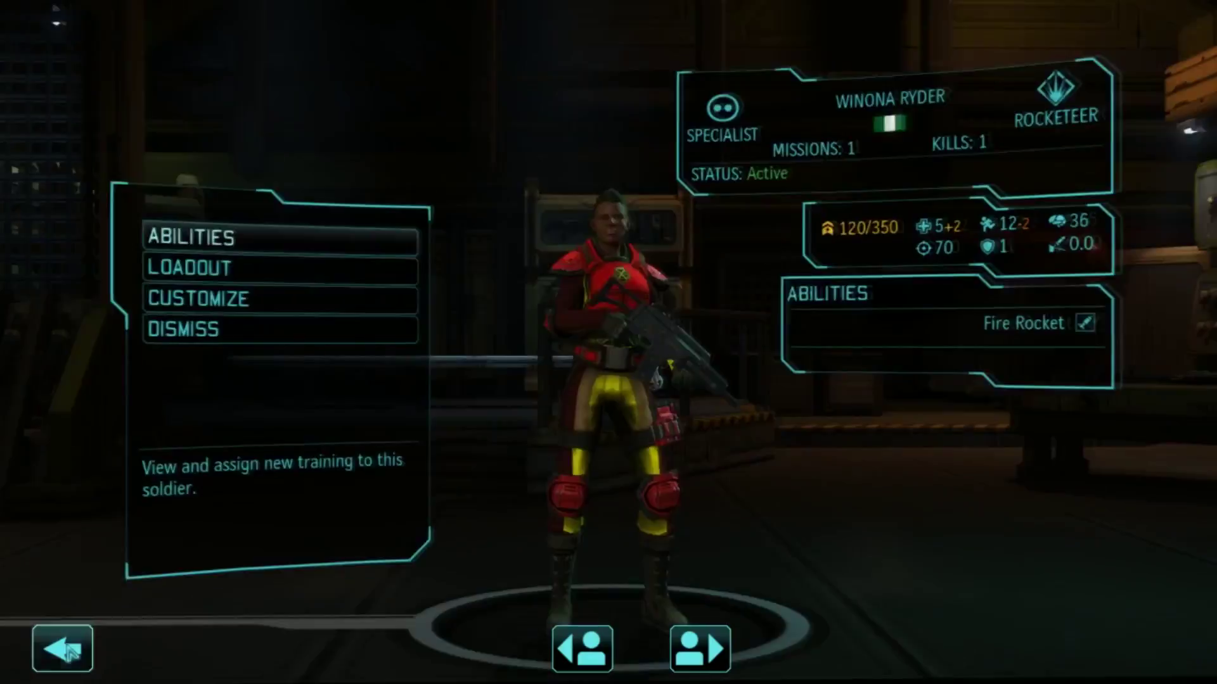
# Open the abilities of another untrained specialist and assign the Run and Gun ability.
pyautogui.press('Escape')
pyautogui.click(380, 421)
pyautogui.click(279, 239)
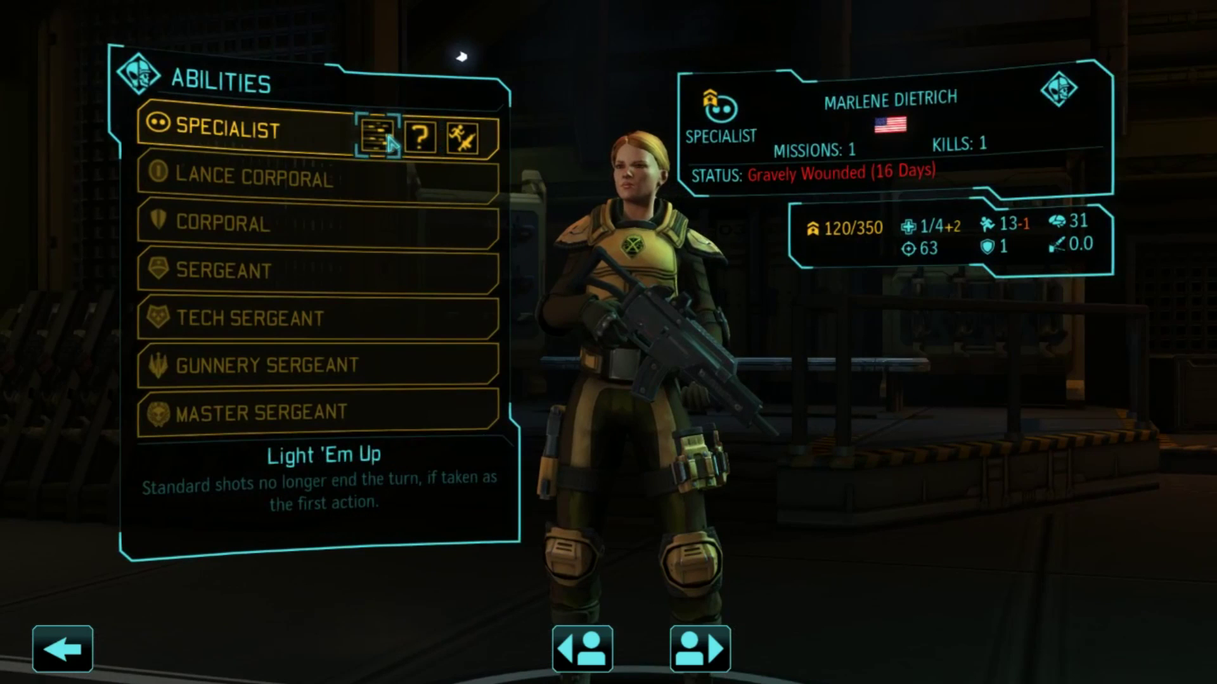
pyautogui.click(462, 137)
pyautogui.click(749, 401)
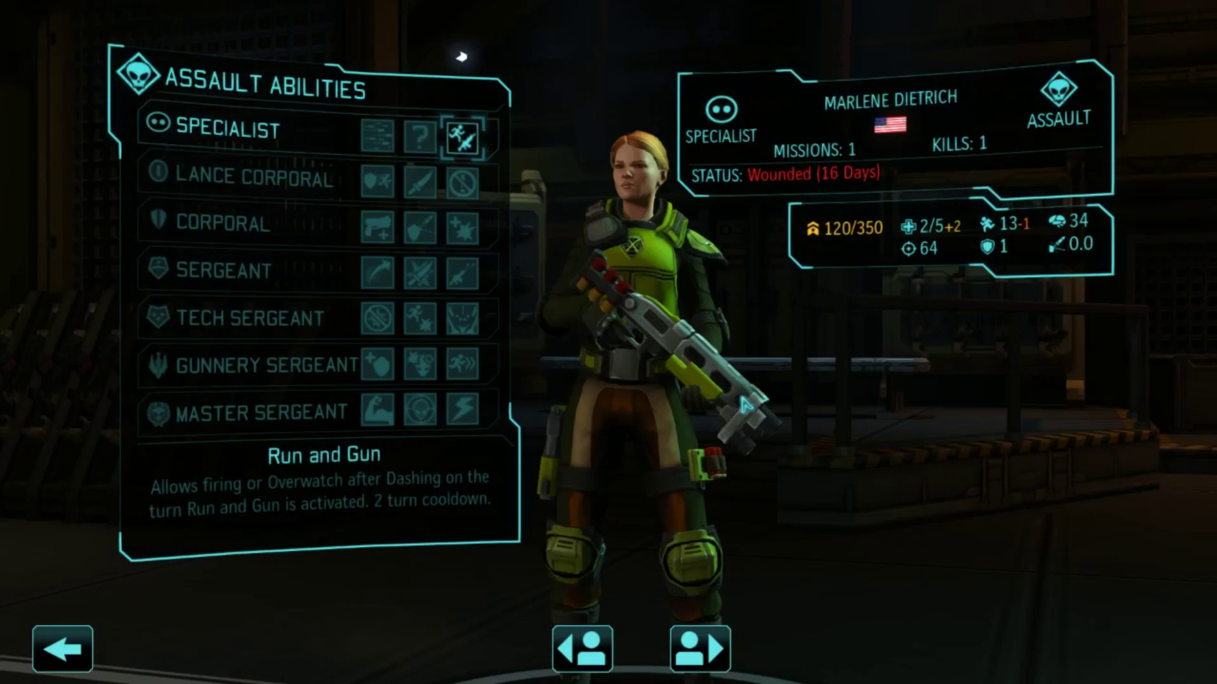
# Move on to the Medic soldier and look through the class's perk tree up to Dense Smoke.
pyautogui.press('Right')
pyautogui.press('Left')
pyautogui.press('Left')
pyautogui.press('Return')
pyautogui.click(748, 399)
pyautogui.press('Right')
pyautogui.press('Right')
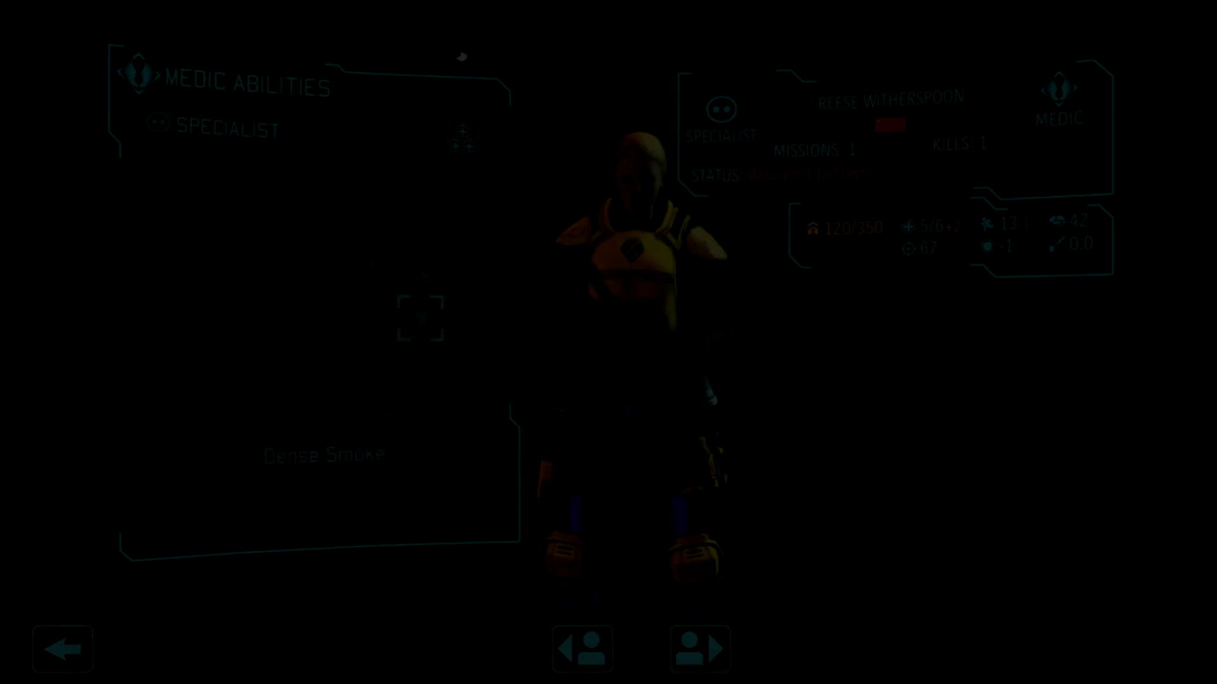